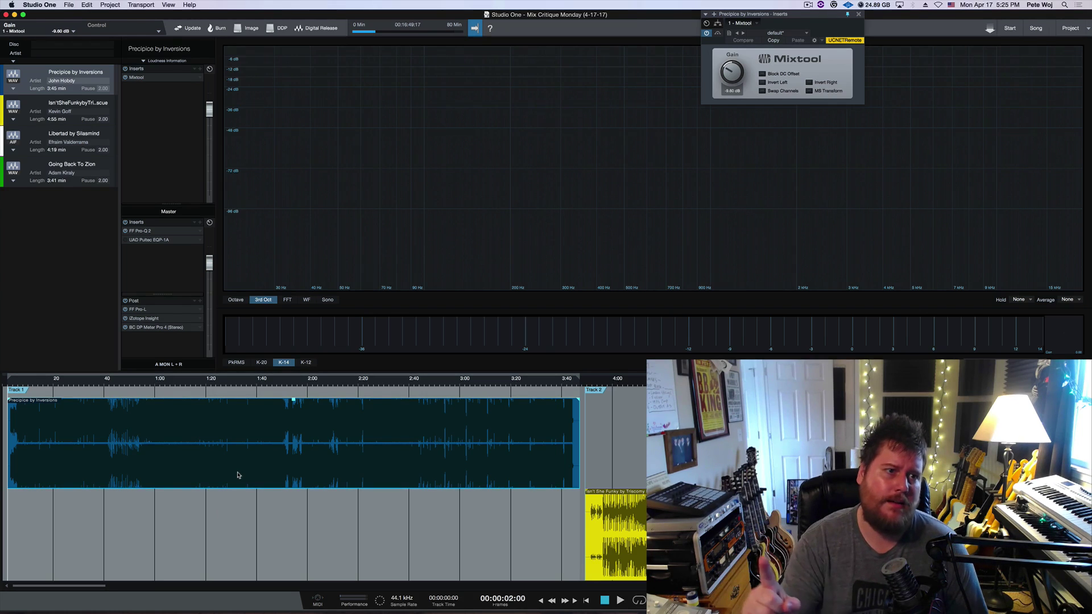
- Audition "Precipice by Inversions" from its start, stop playback and place the playhead just past 0:40
{"action": "key", "text": "space"}
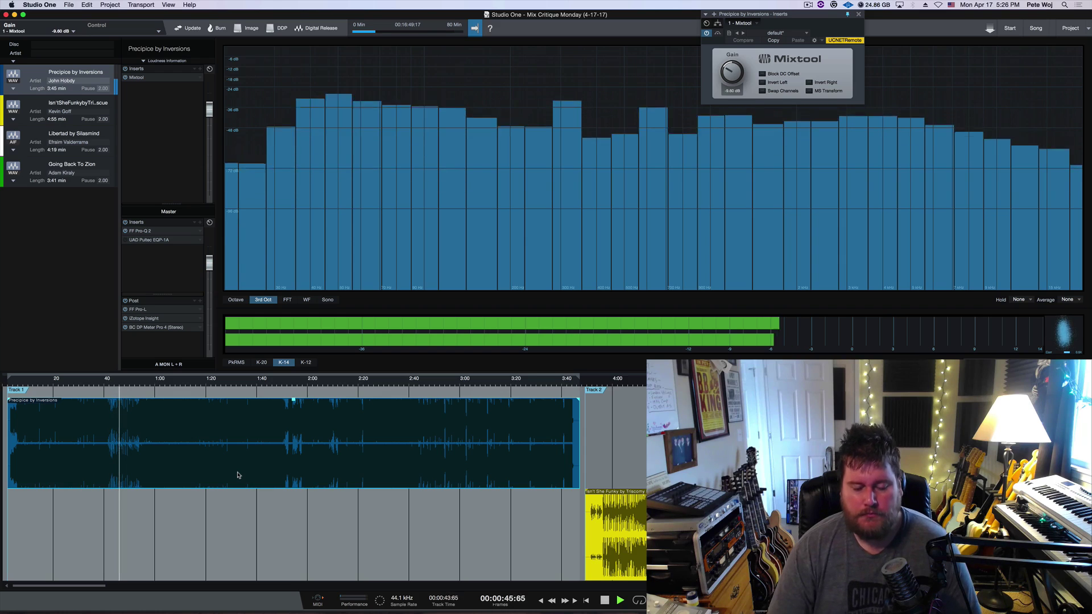
{"action": "key", "text": "space"}
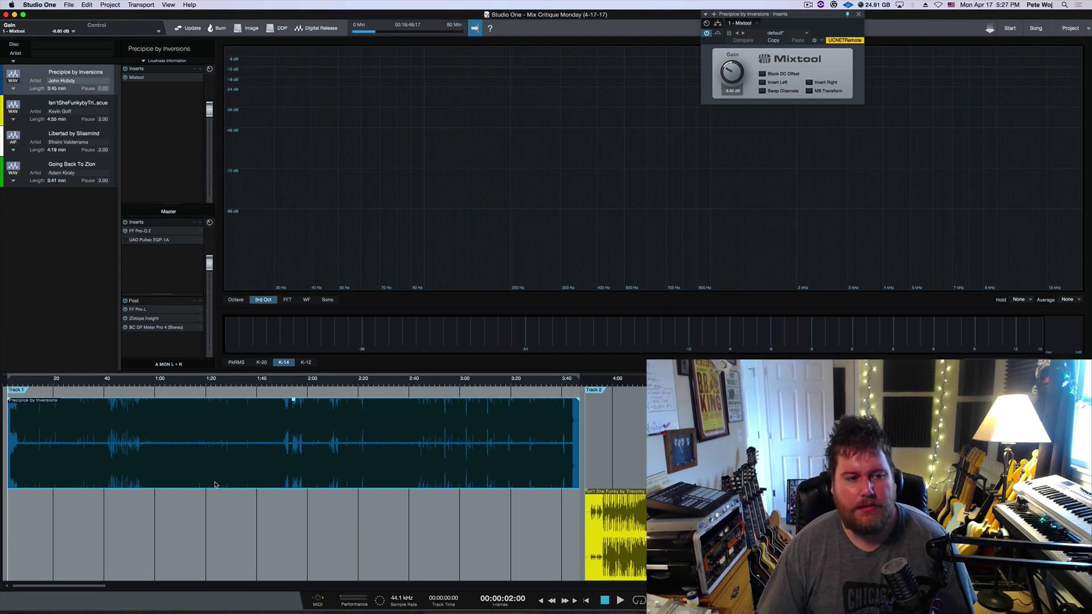
{"action": "left_click", "coordinate": [114, 385]}
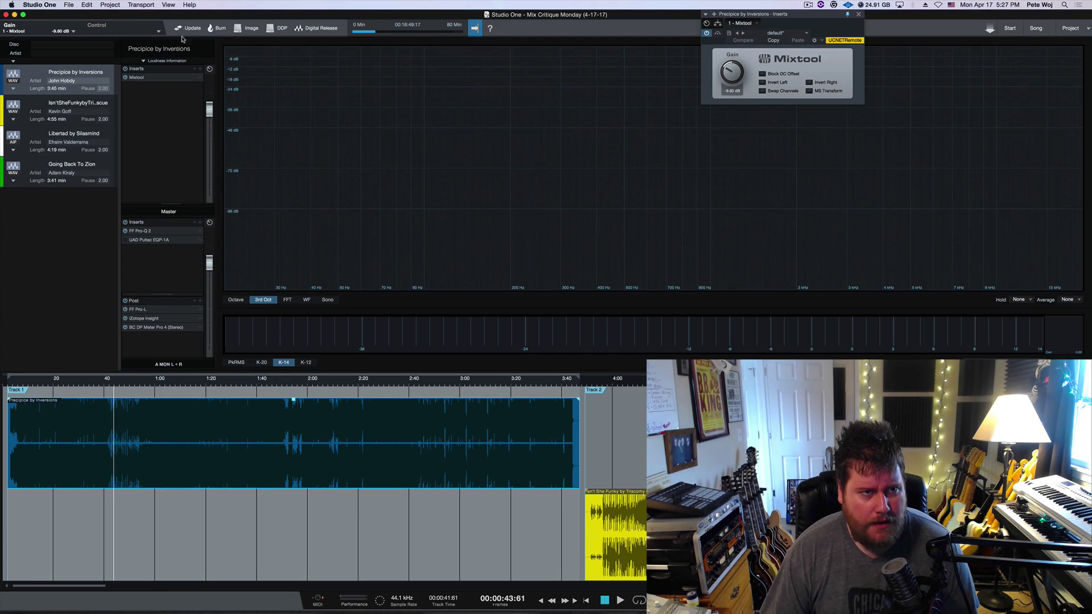
- Turn off the Return to Start on Stop transport option
{"action": "left_click", "coordinate": [141, 4]}
{"action": "mouse_move", "coordinate": [182, 53]}
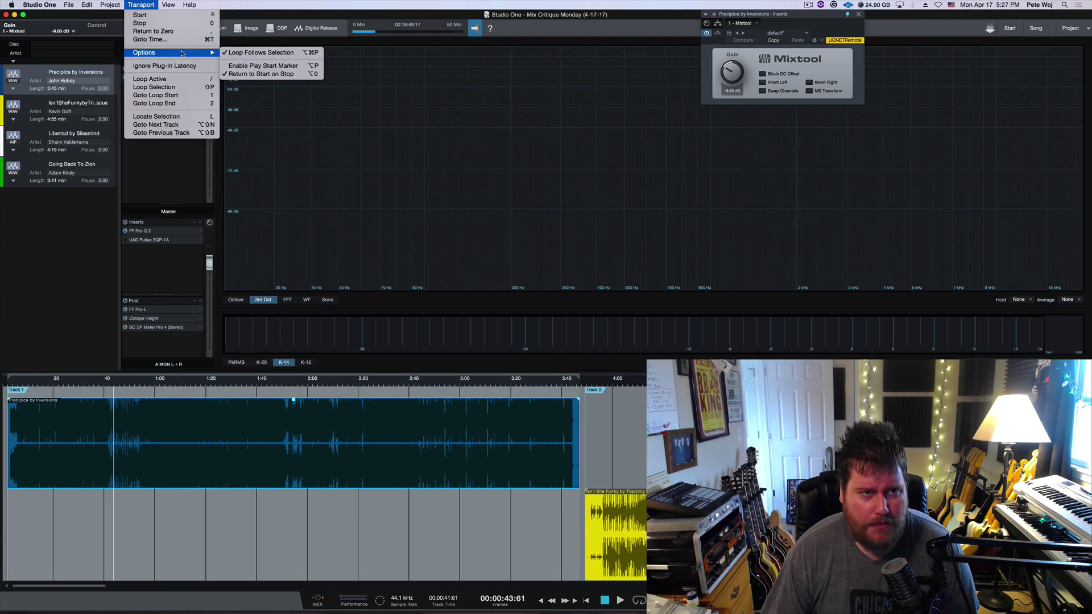
{"action": "left_click", "coordinate": [241, 76]}
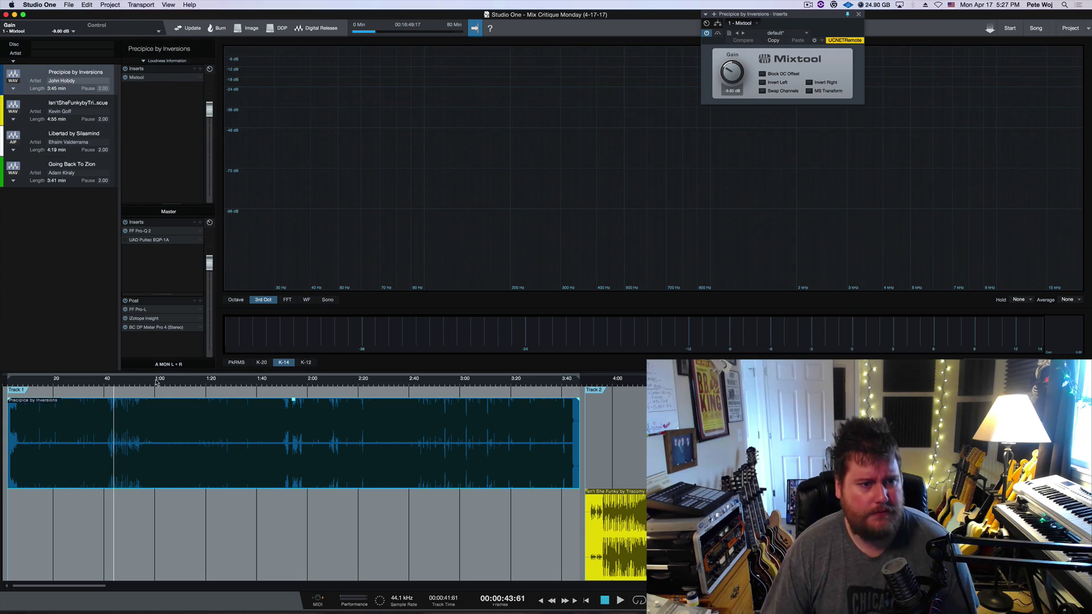
- Play "Precipice by Inversions" from about 0:40 through to its end, pausing at intervals to comment on the mix
{"action": "left_click", "coordinate": [108, 385]}
{"action": "key", "text": "space"}
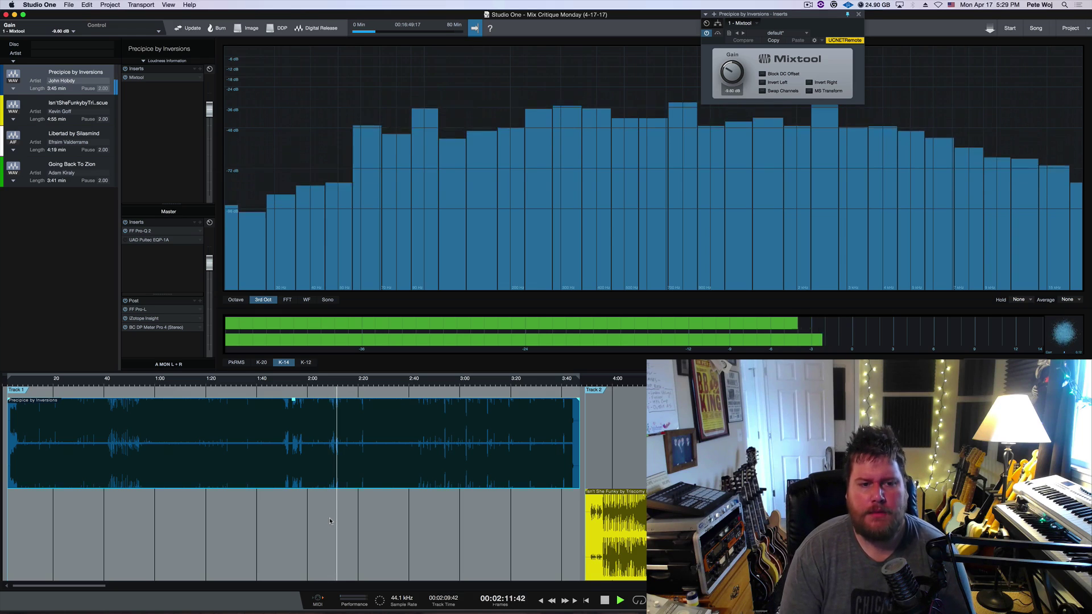
{"action": "key", "text": "space"}
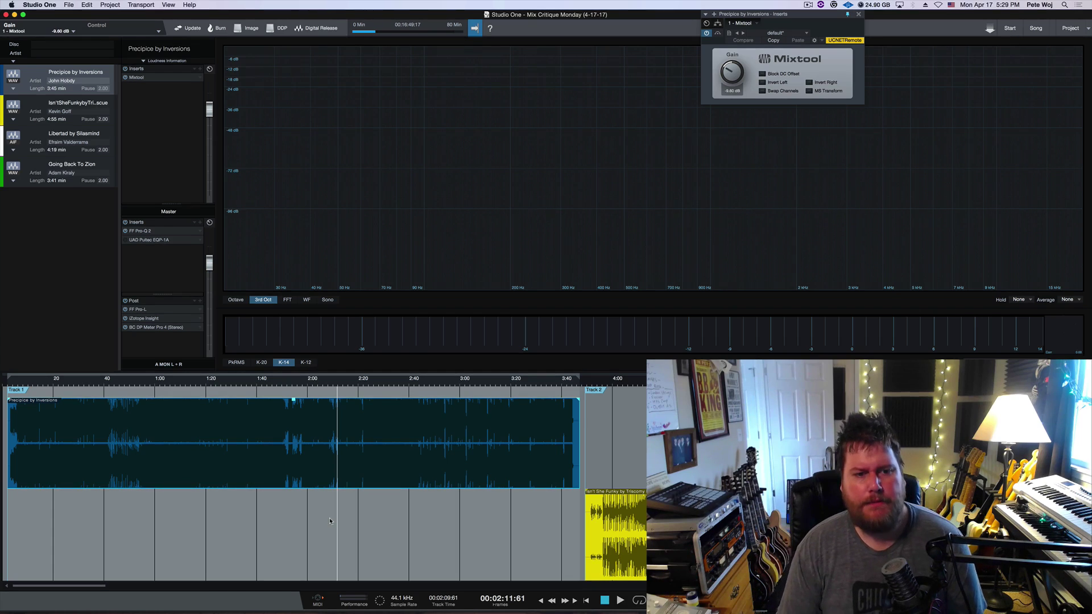
{"action": "key", "text": "space"}
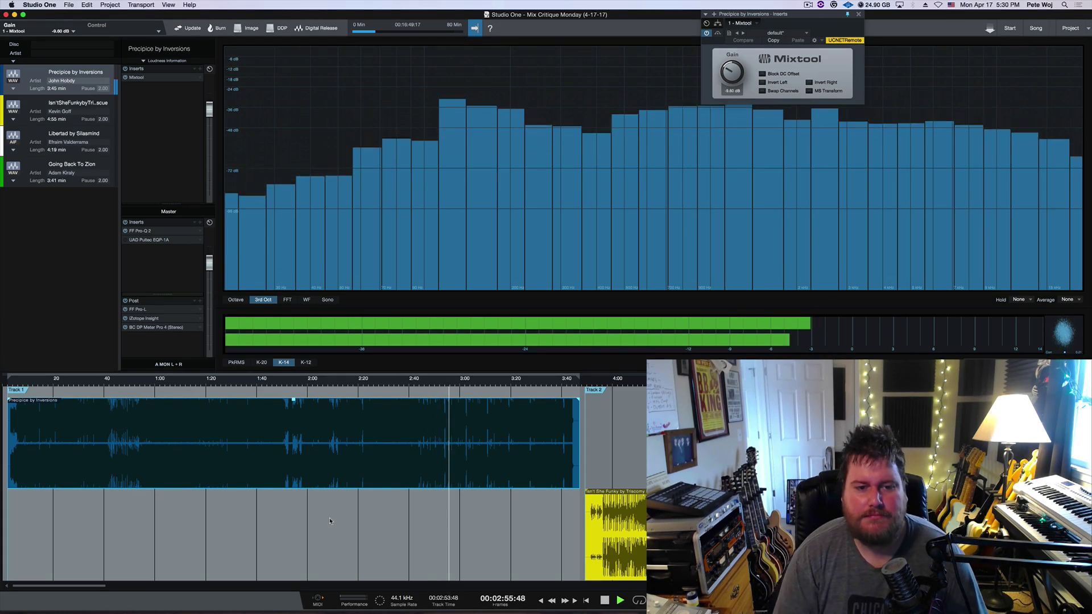
{"action": "key", "text": "space"}
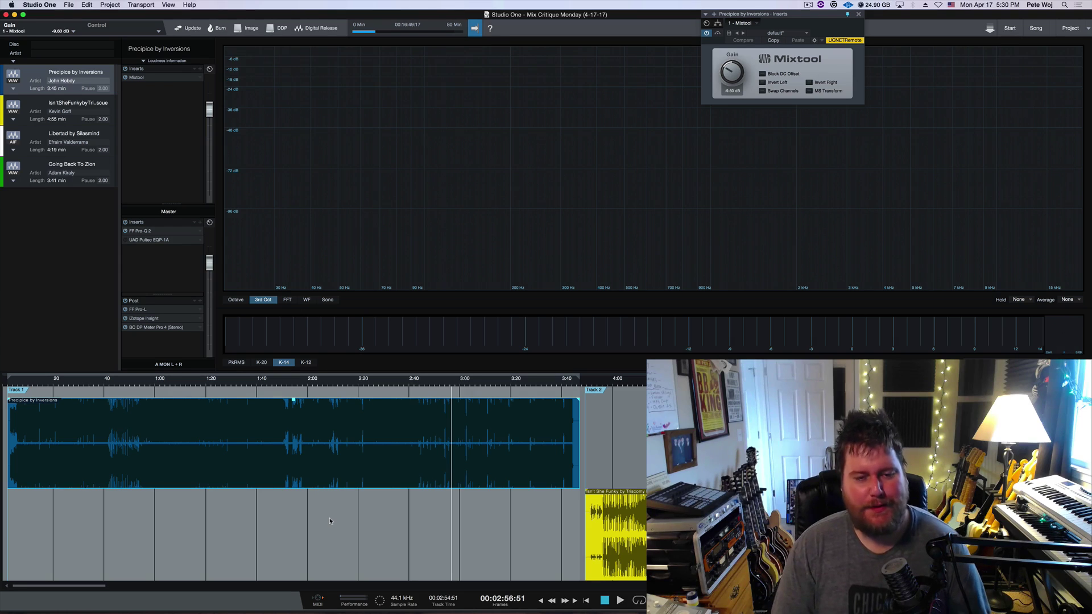
{"action": "key", "text": "space"}
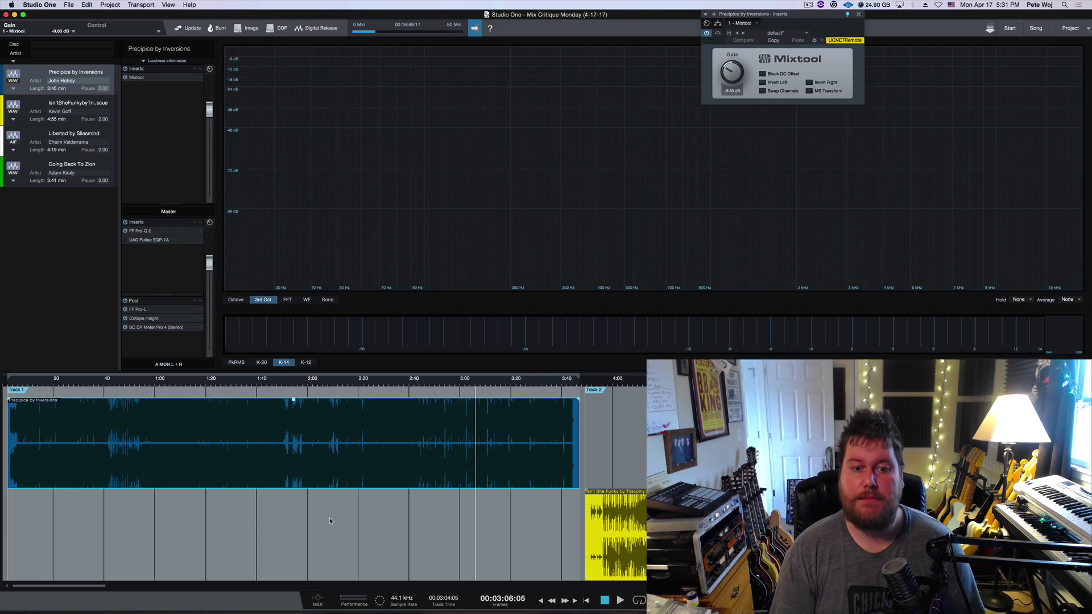
{"action": "key", "text": "space"}
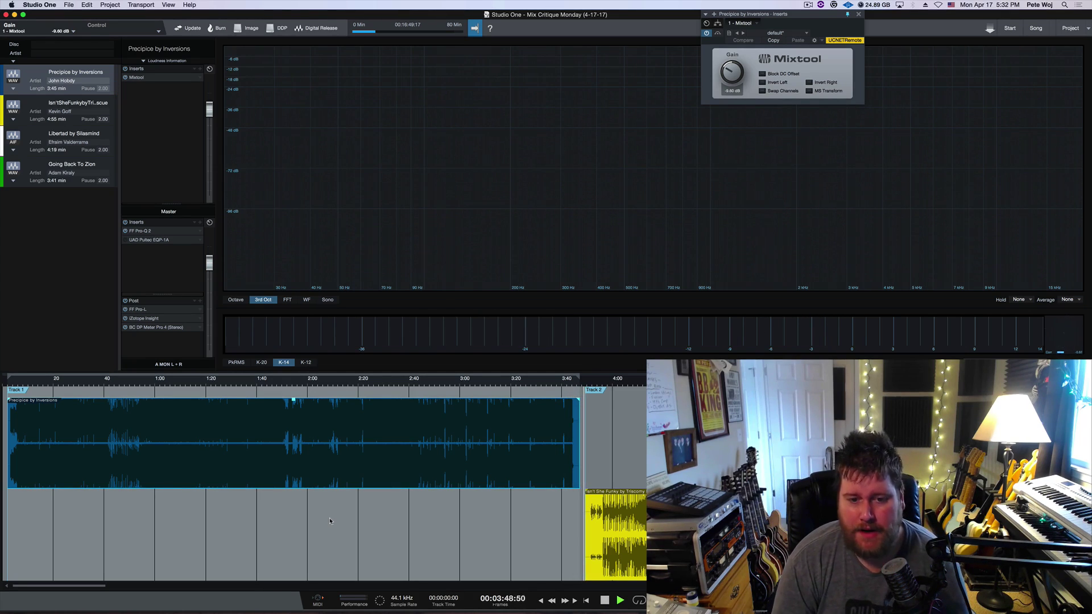
{"action": "key", "text": "space"}
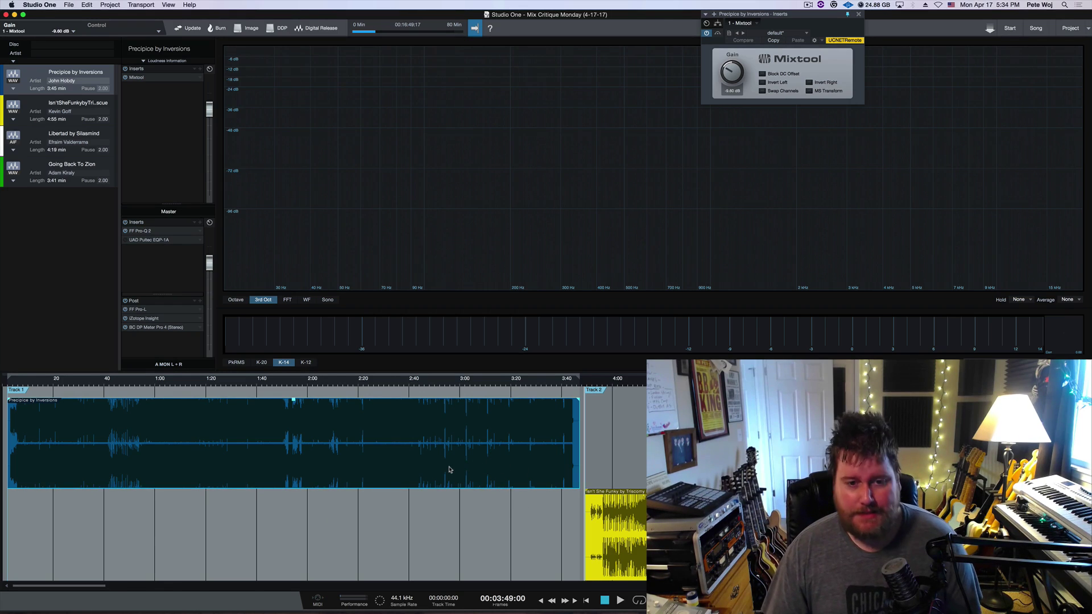
- Select the second track, "Isn't She Funky", in the timeline and play it from its start
{"action": "scroll", "coordinate": [449, 470], "scroll_direction": "right", "scroll_amount": 15}
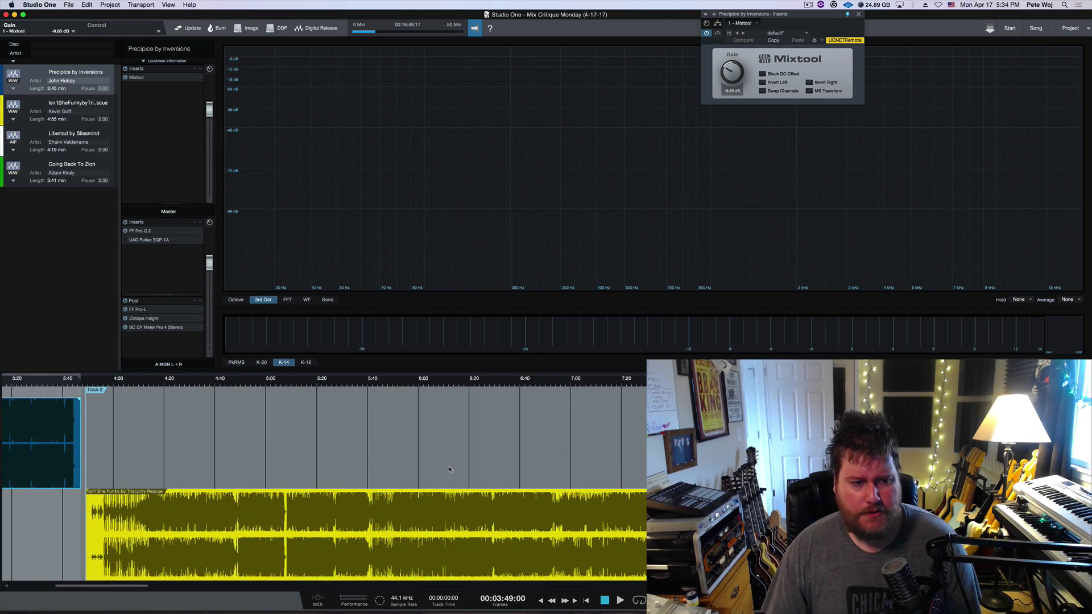
{"action": "scroll", "coordinate": [449, 469], "scroll_direction": "right", "scroll_amount": 2}
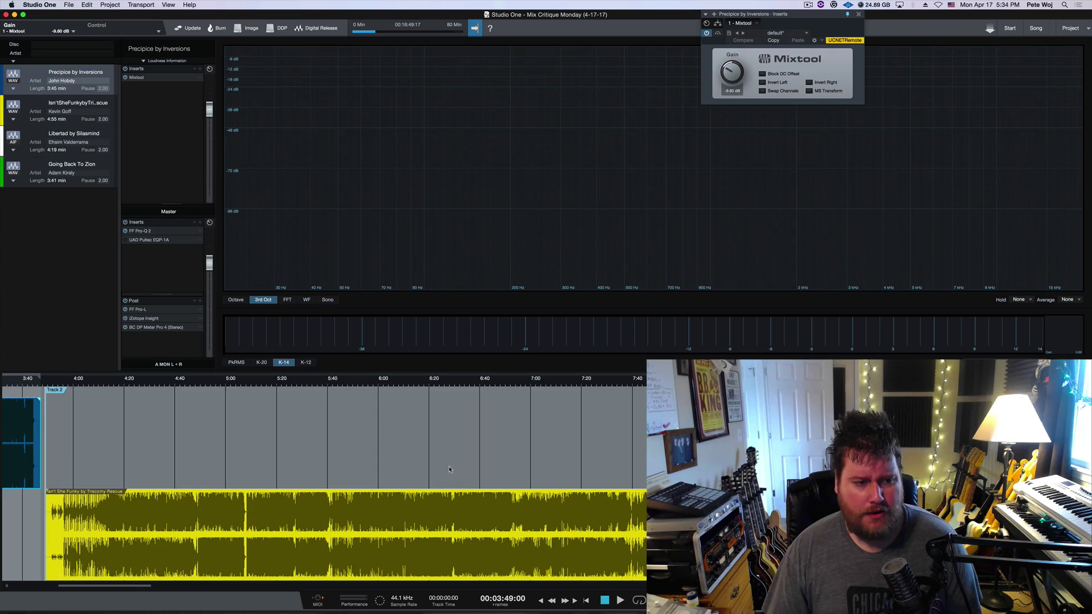
{"action": "left_click", "coordinate": [323, 573]}
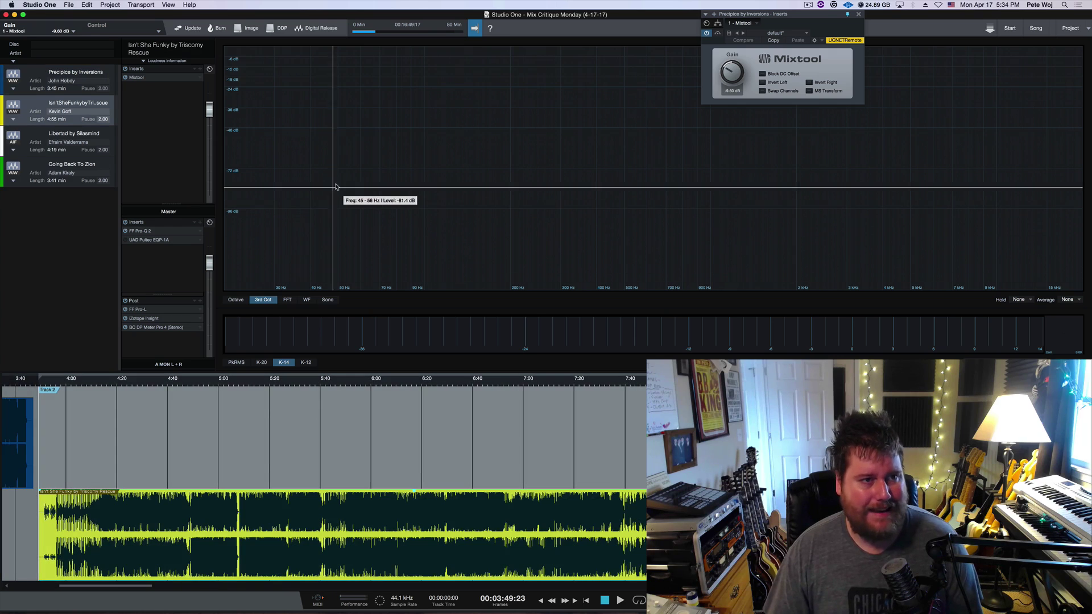
{"action": "key", "text": "space"}
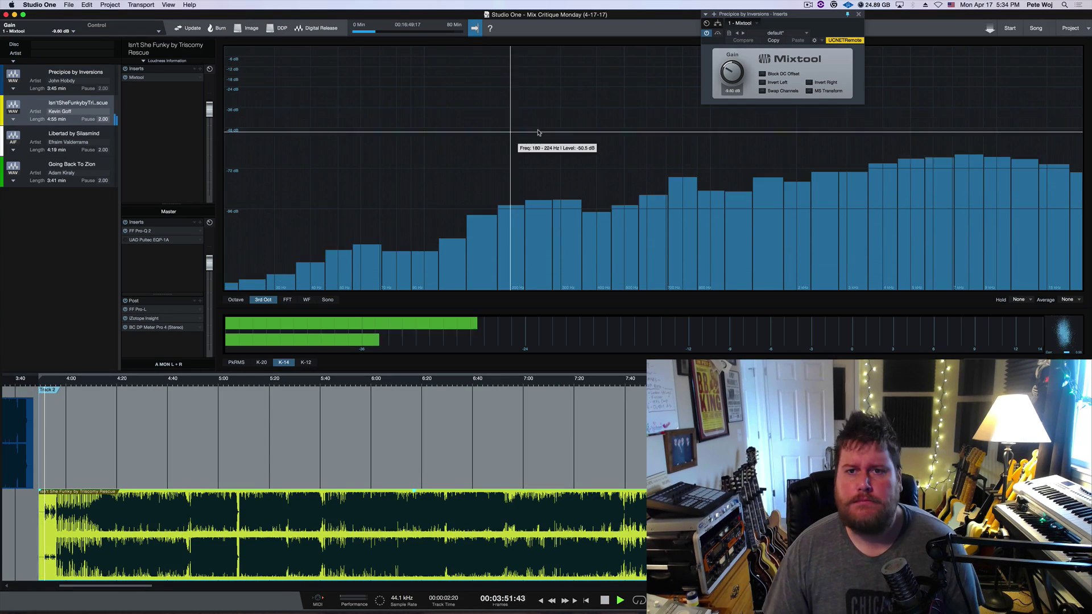
- Close the first track's Mixtool, open the Mixtool insert of "Isn't She Funky" and reposition its window
{"action": "left_click", "coordinate": [859, 14]}
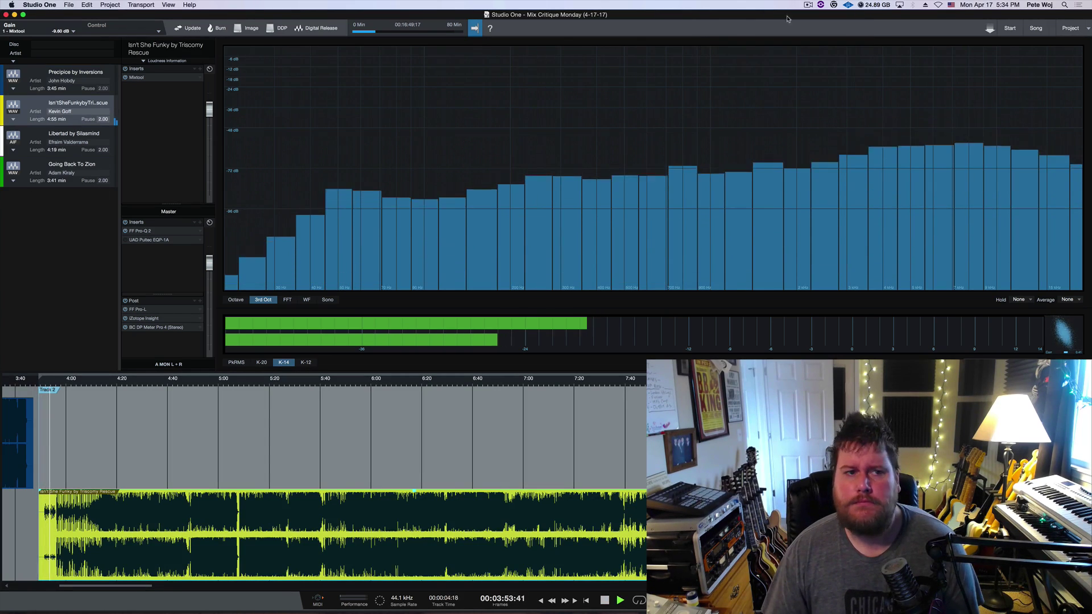
{"action": "double_click", "coordinate": [135, 78]}
{"action": "left_click_drag", "start_coordinate": [803, 17], "coordinate": [806, 17]}
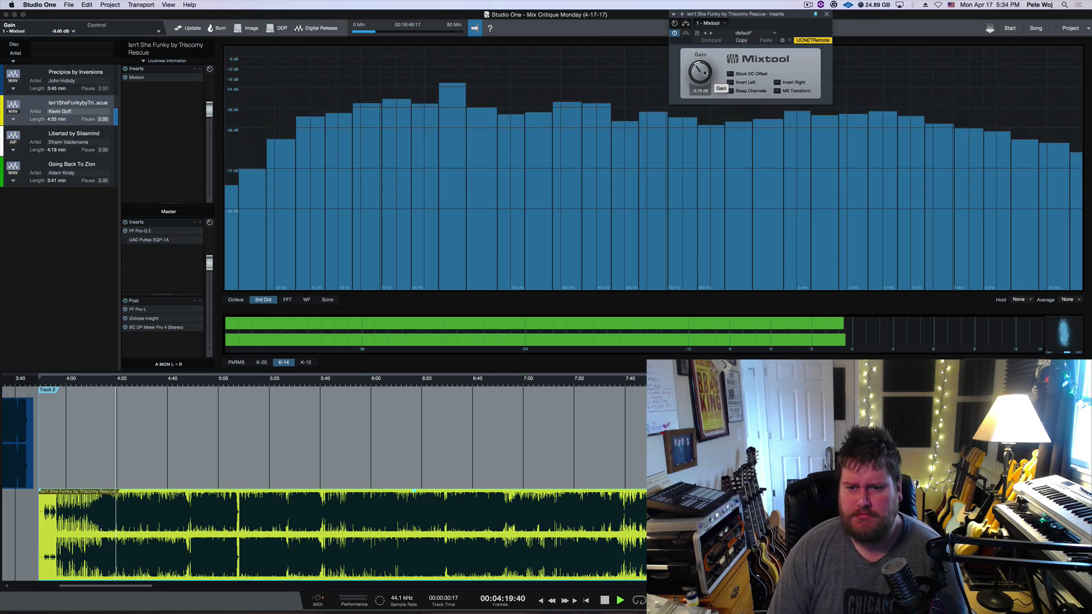
- Examine the playing track's spectrum in the master's FF Pro-Q 2 insert, then close the equalizer window
{"action": "left_click", "coordinate": [140, 231]}
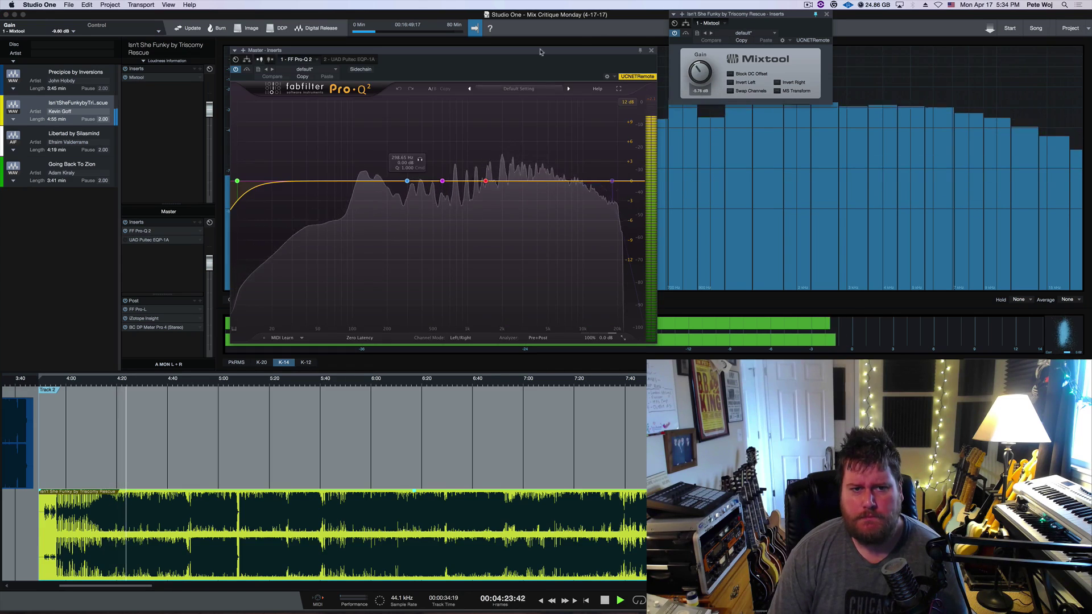
{"action": "left_click", "coordinate": [652, 52]}
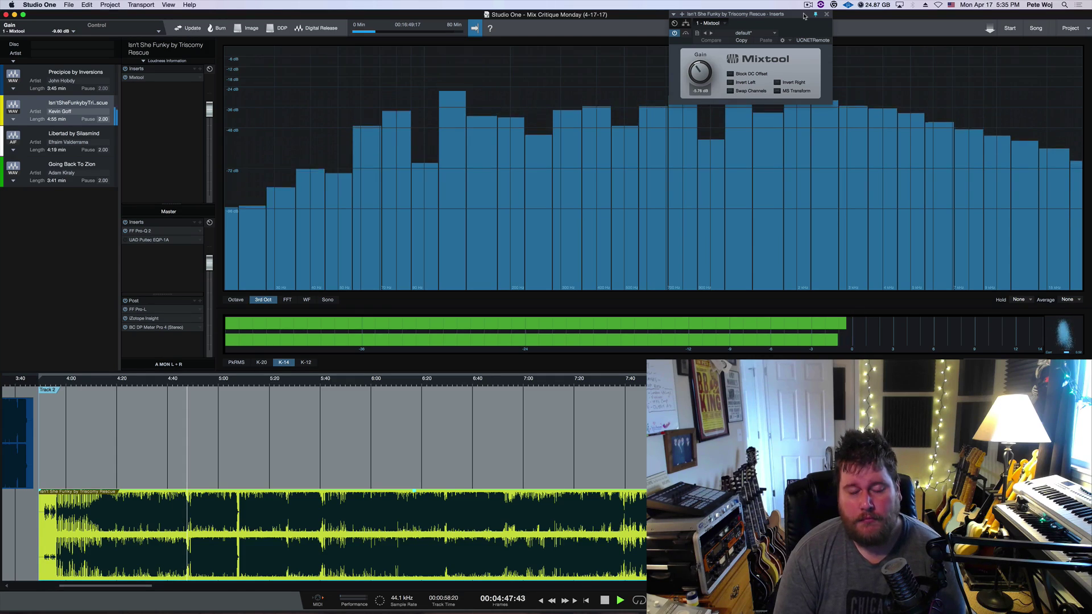
- Pause and resume "Isn't She Funky", and set its Mixtool gain to -6.72 dB
{"action": "key", "text": "space"}
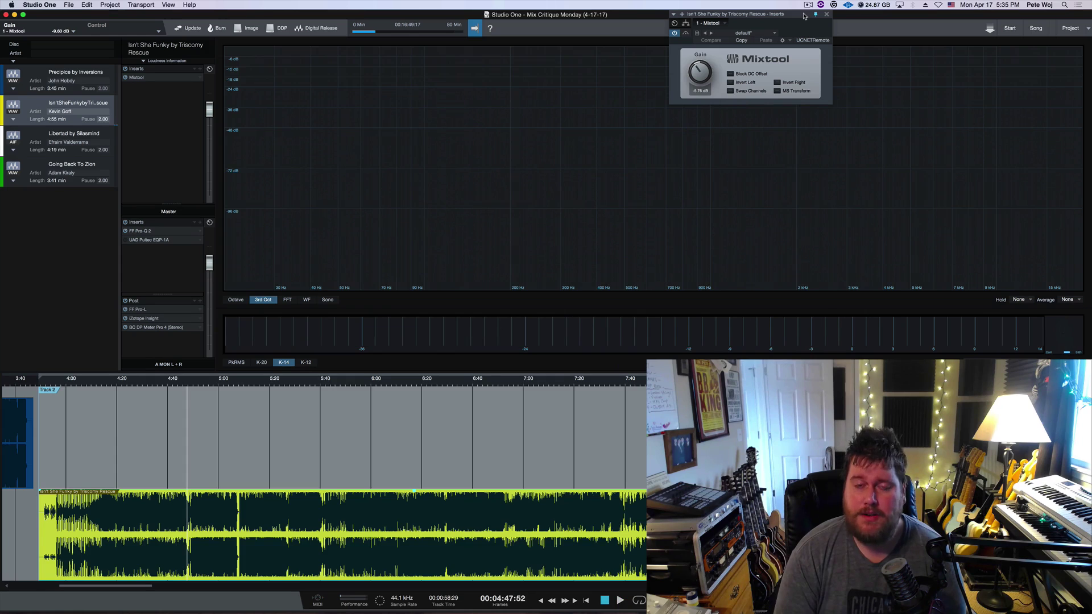
{"action": "key", "text": "space"}
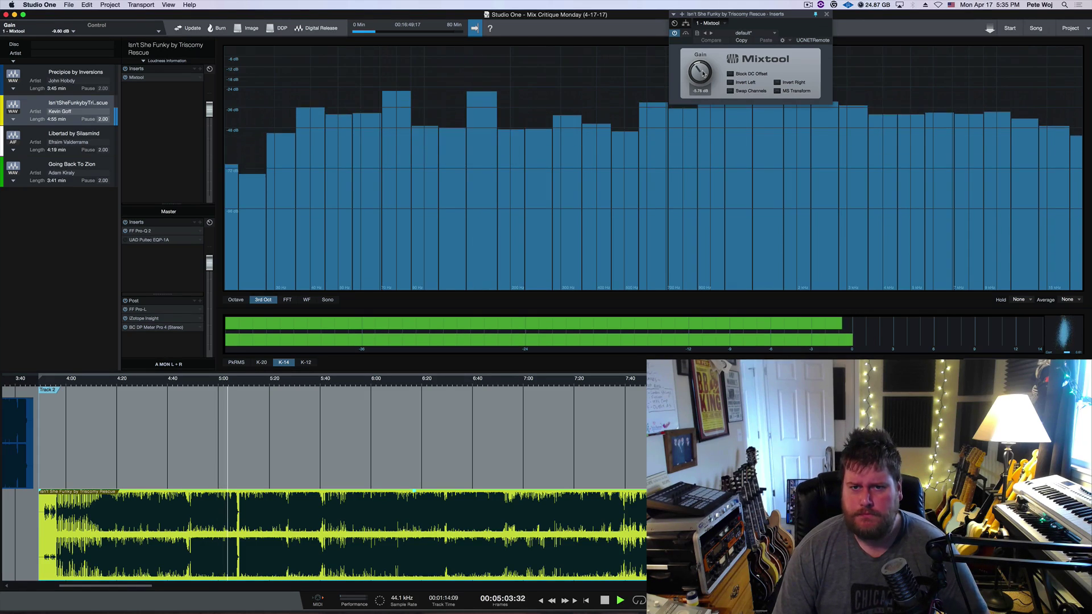
{"action": "left_click_drag", "start_coordinate": [701, 71], "coordinate": [703, 74]}
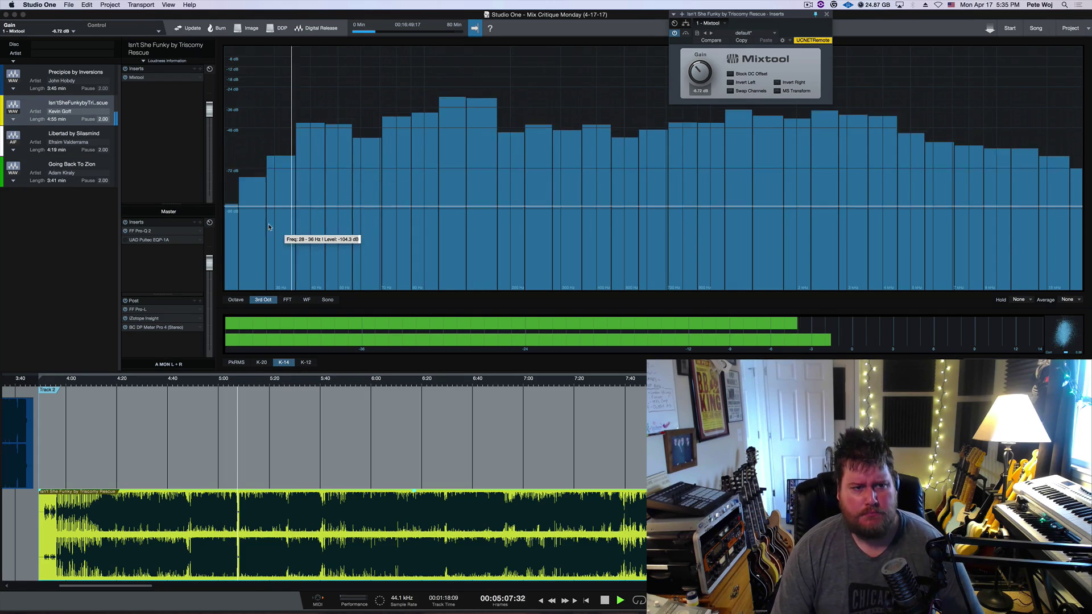
- Open the master's FF Pro-Q 2, move its window clear of the level meters to watch the spectrum, and stop playback
{"action": "left_click", "coordinate": [144, 231]}
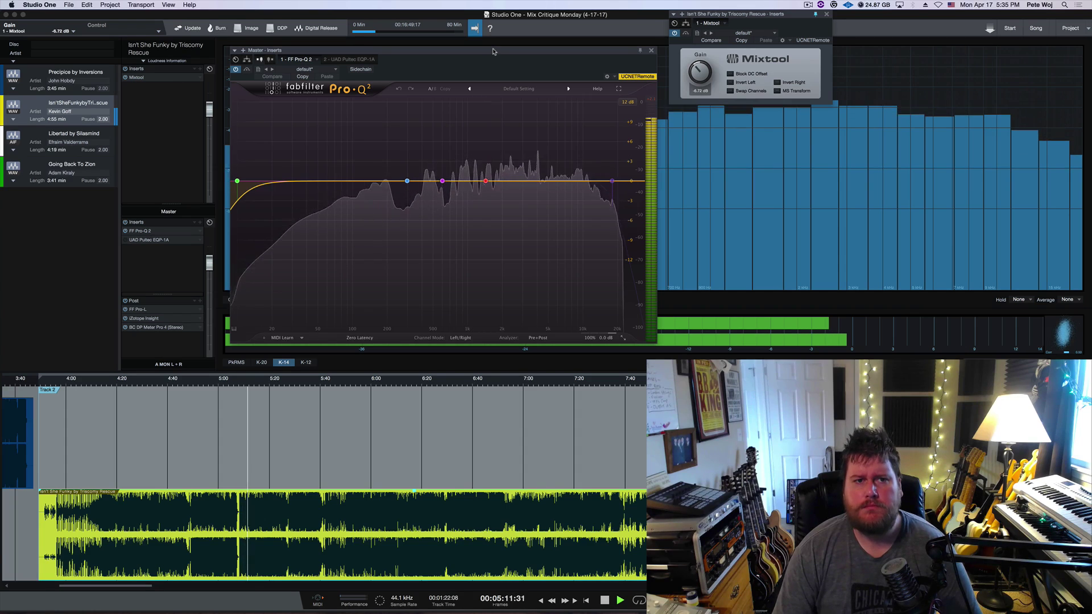
{"action": "left_click_drag", "start_coordinate": [493, 52], "coordinate": [493, 15]}
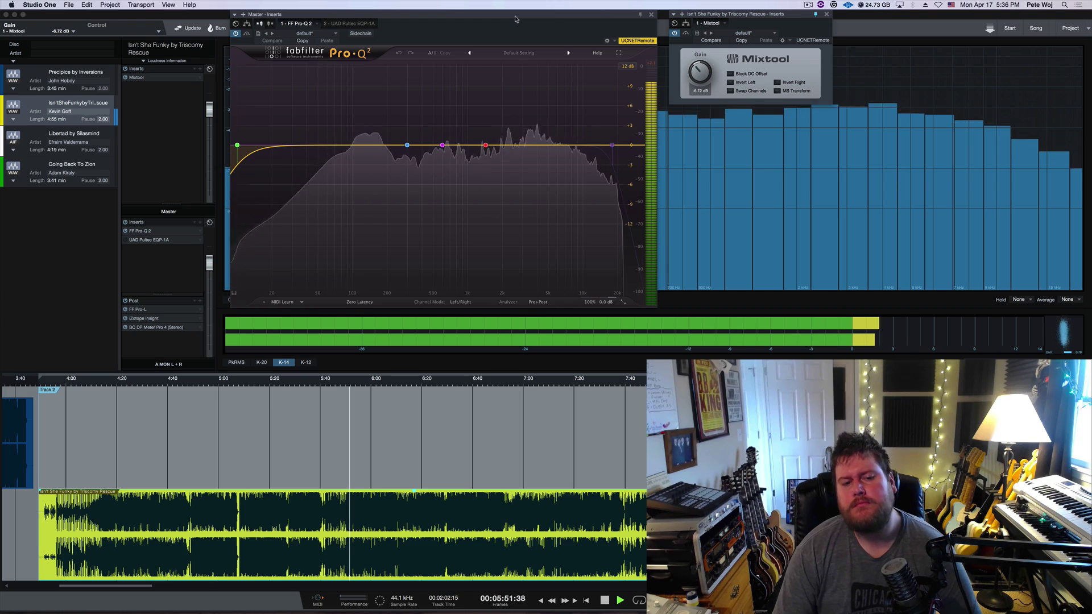
{"action": "key", "text": "space"}
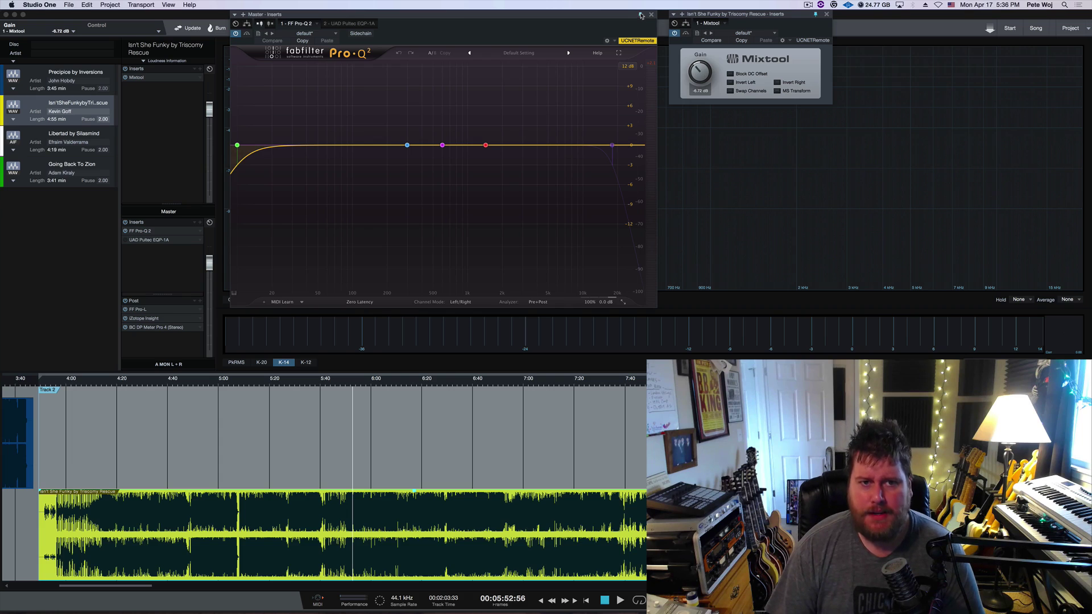
- Open the master's UAD Pultec EQP-1A and switch its low frequency between 20, 100 and 60 CPS, ending on 20
{"action": "left_click", "coordinate": [154, 242]}
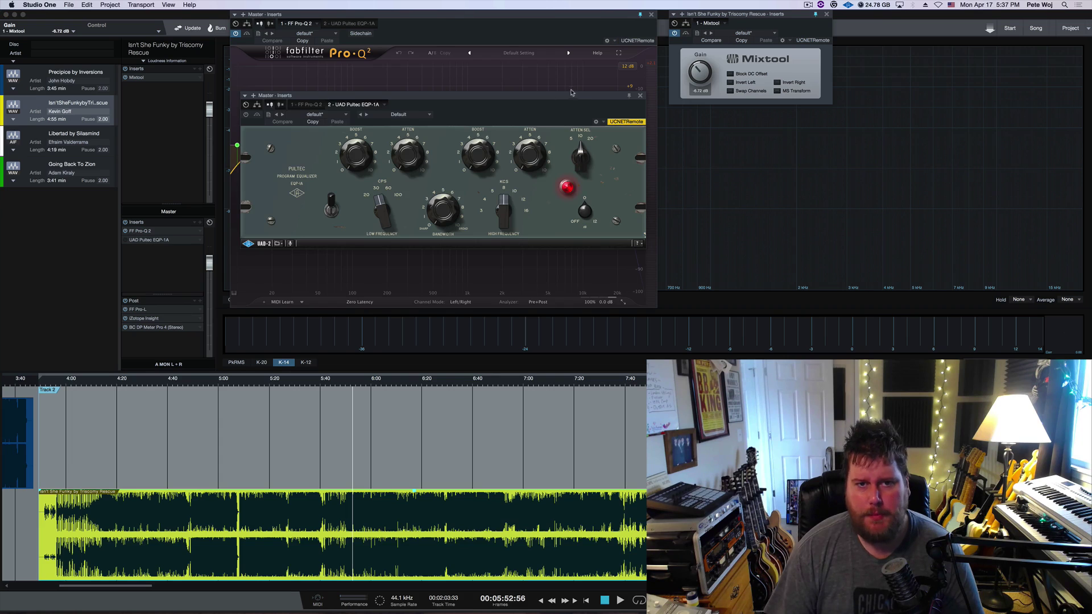
{"action": "left_click_drag", "start_coordinate": [568, 97], "coordinate": [578, 107]}
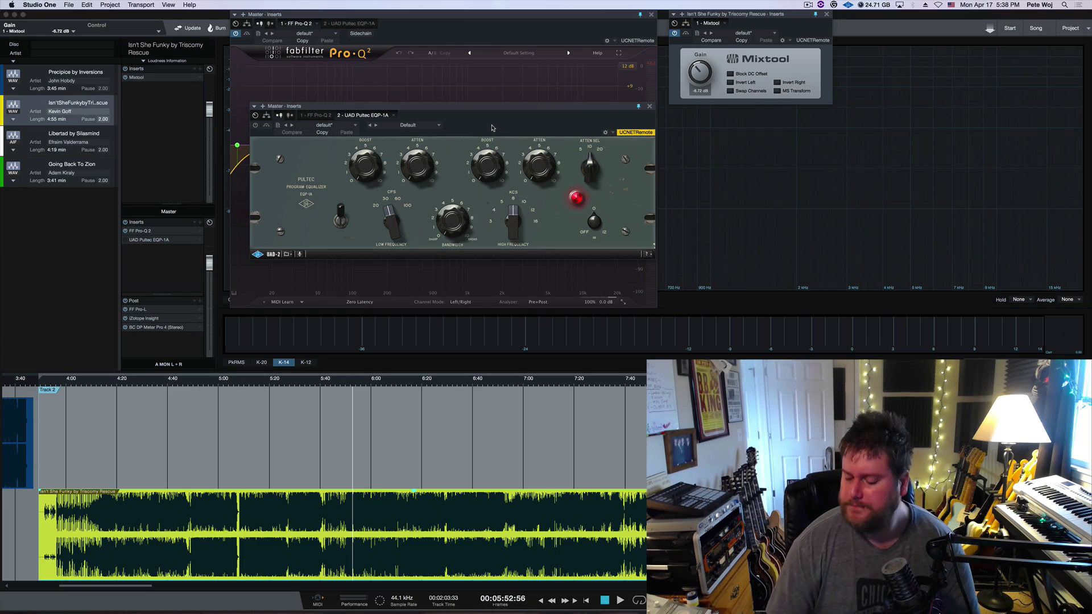
{"action": "left_click", "coordinate": [389, 229]}
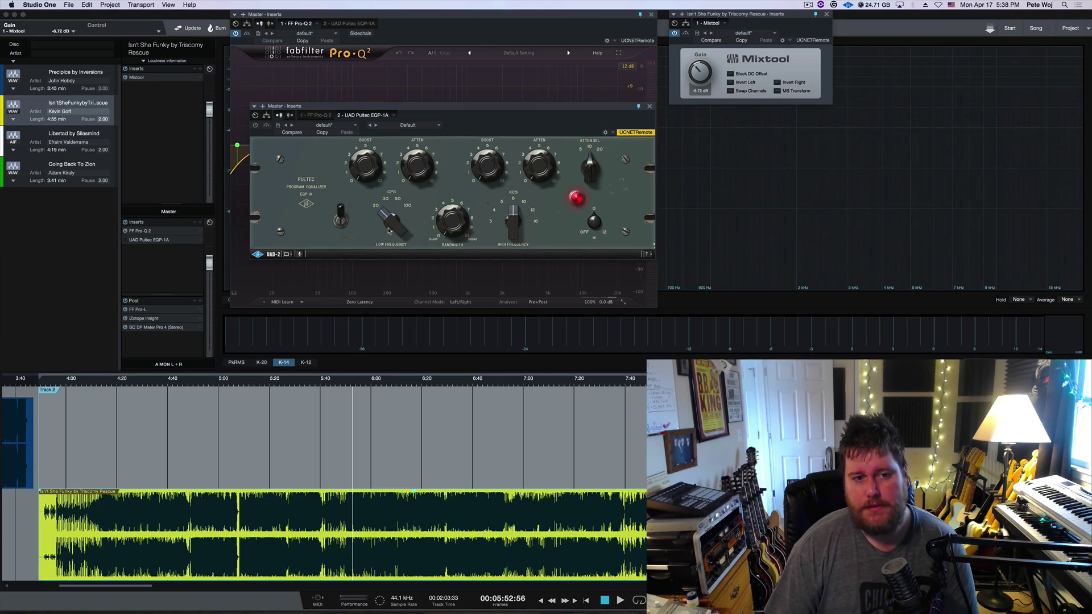
{"action": "left_click_drag", "start_coordinate": [387, 207], "coordinate": [391, 151]}
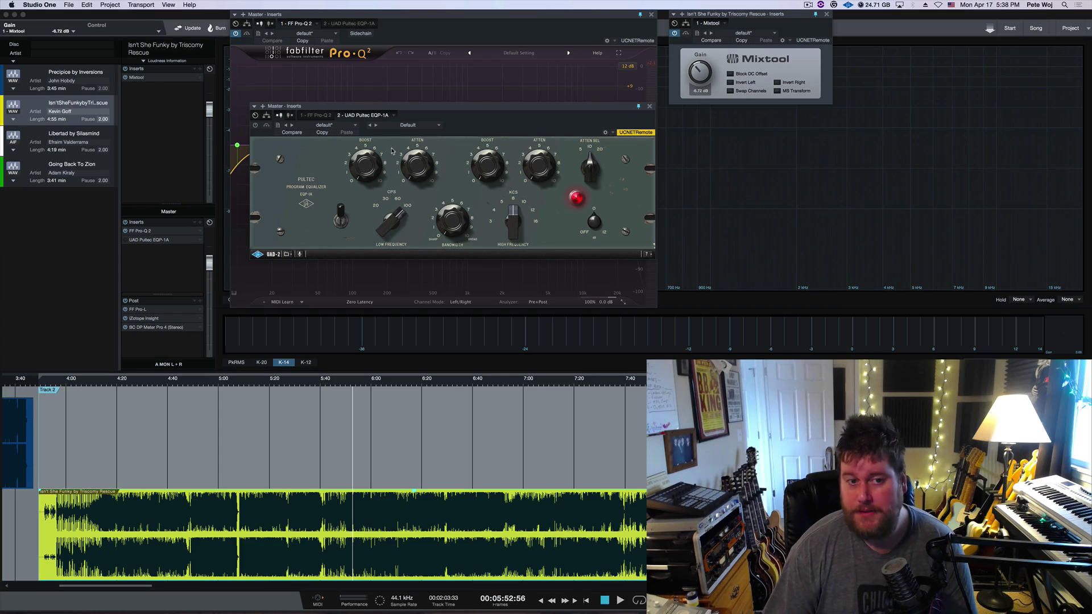
{"action": "left_click_drag", "start_coordinate": [392, 217], "coordinate": [395, 290]}
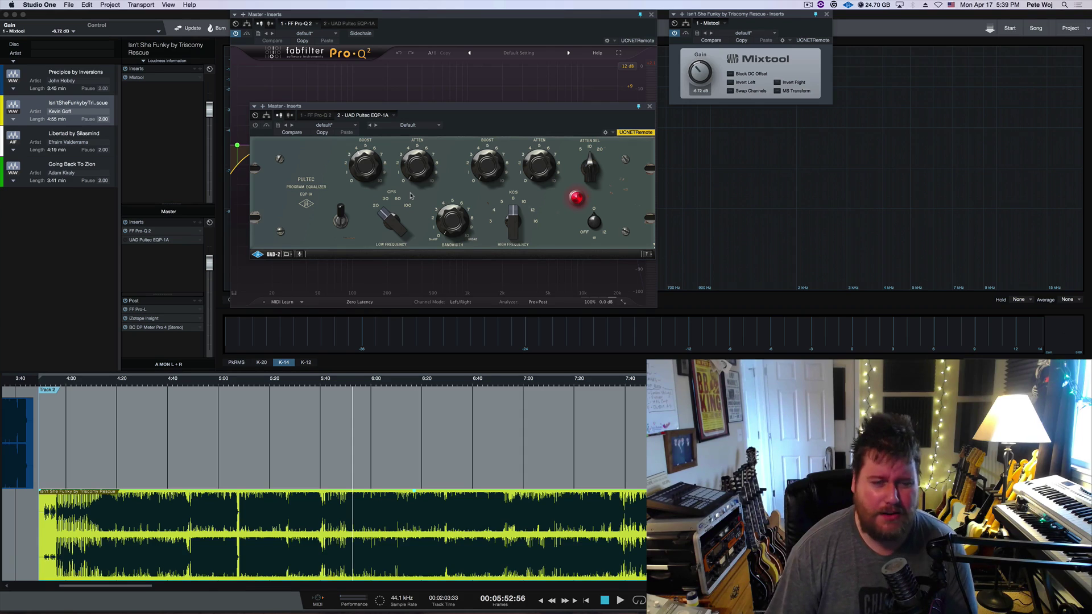
{"action": "left_click_drag", "start_coordinate": [393, 221], "coordinate": [396, 173]}
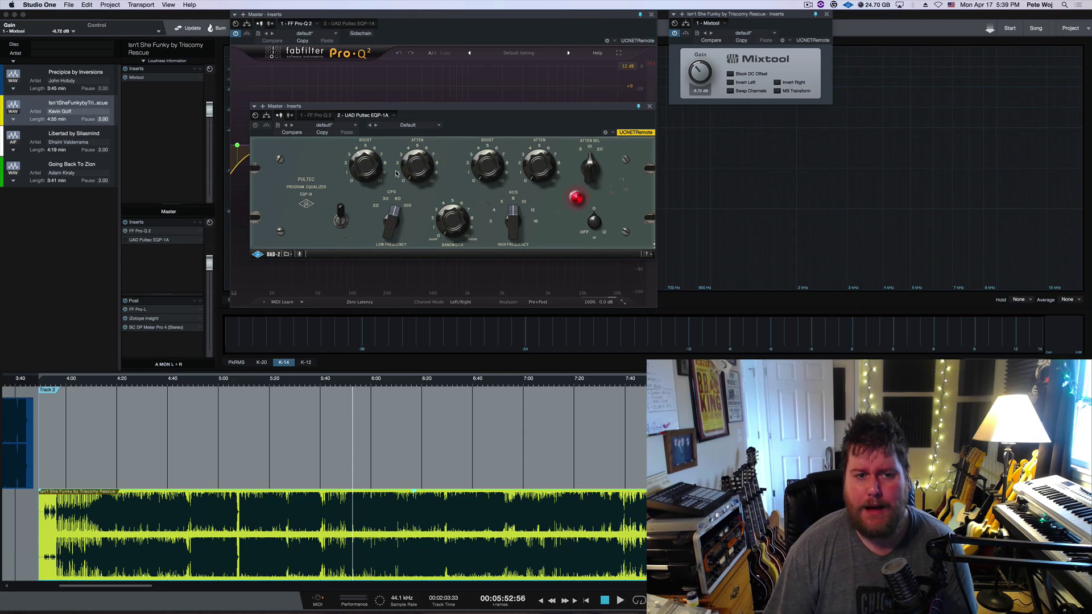
{"action": "left_click_drag", "start_coordinate": [396, 218], "coordinate": [392, 252]}
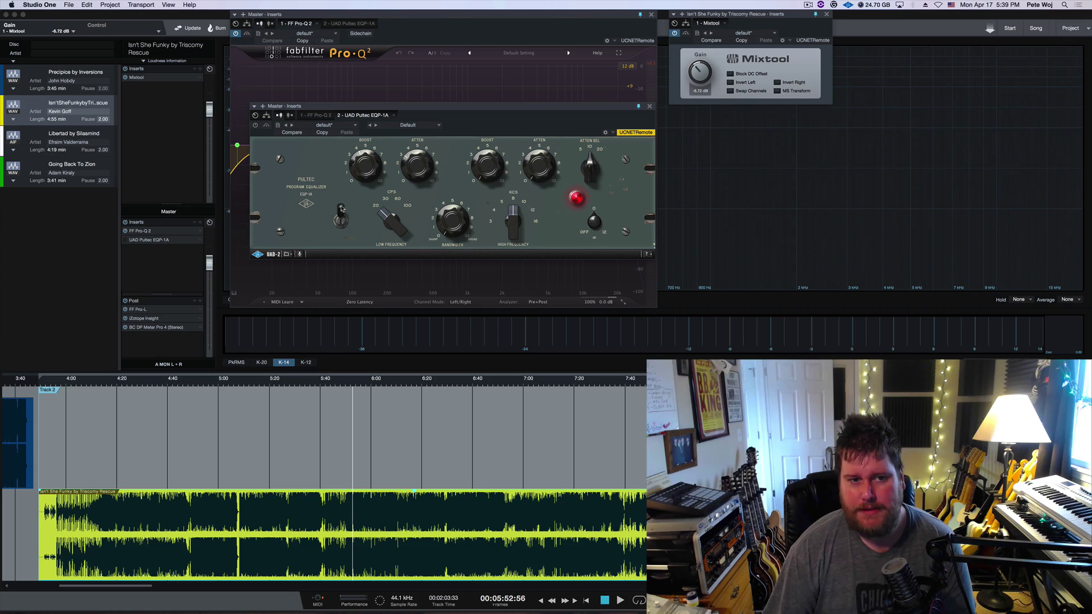
- Switch the Pultec EQP-1A's IN toggle off and back on
{"action": "left_click", "coordinate": [340, 225]}
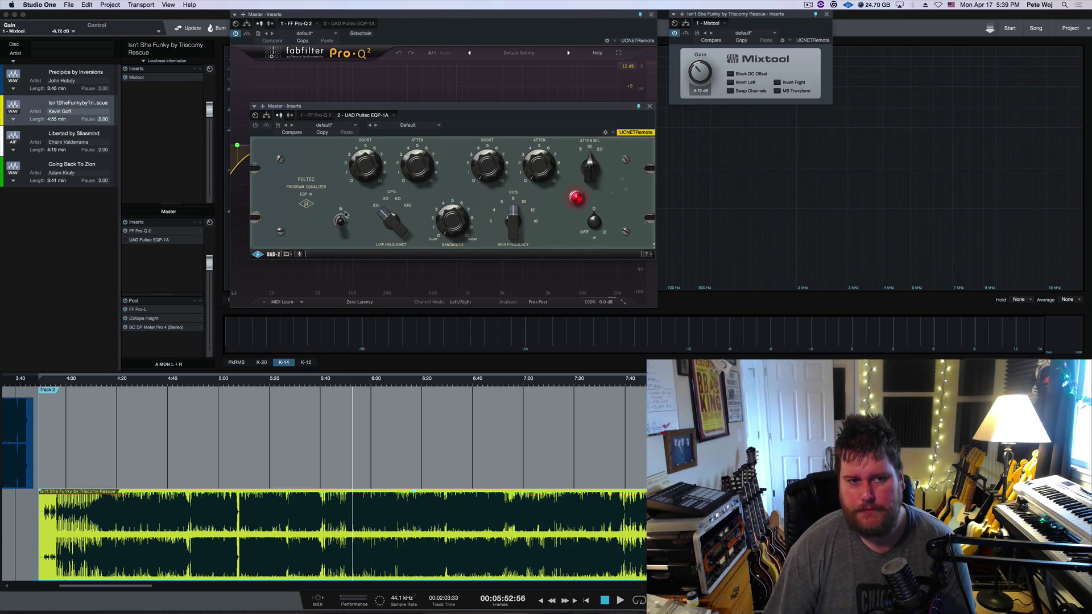
{"action": "left_click", "coordinate": [342, 217]}
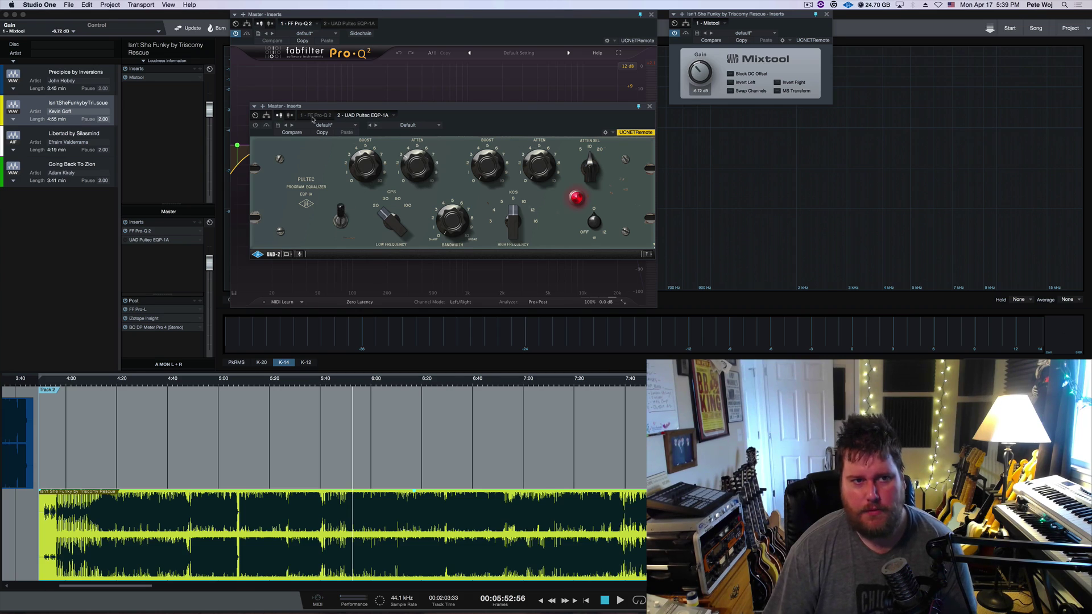
- Play the track while switching the Pultec EQP-1A out and in for comparison, stop playback, and close the plug-in's window
{"action": "key", "text": "space"}
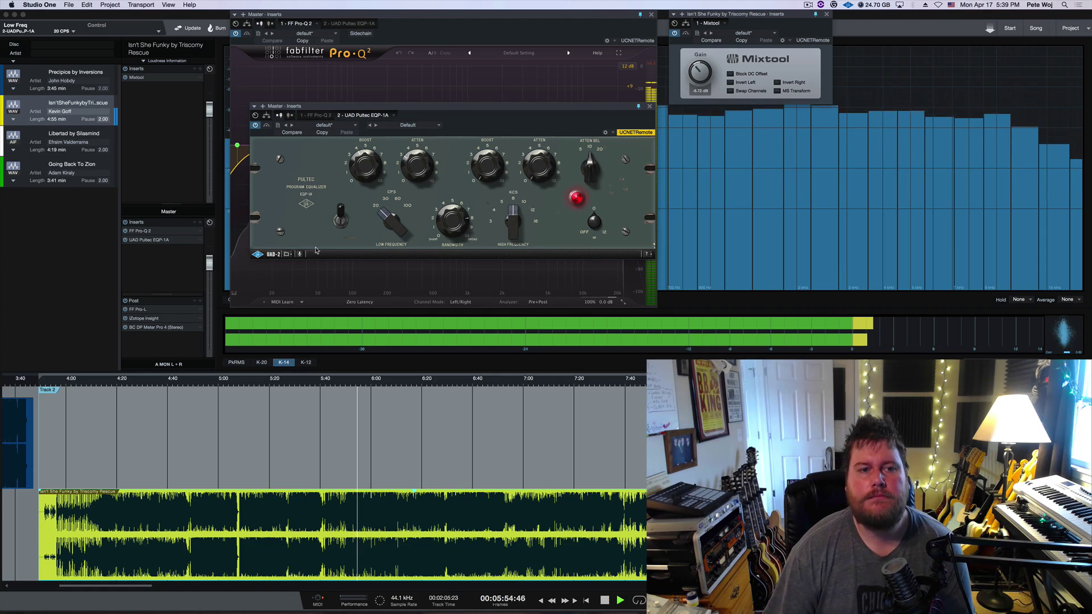
{"action": "left_click", "coordinate": [342, 229]}
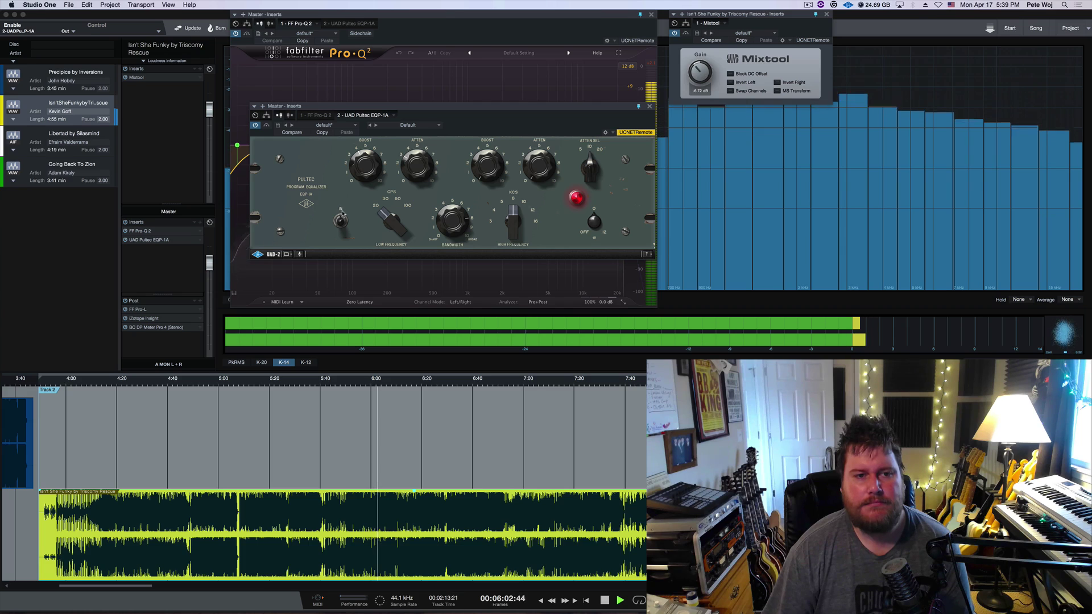
{"action": "left_click", "coordinate": [341, 216]}
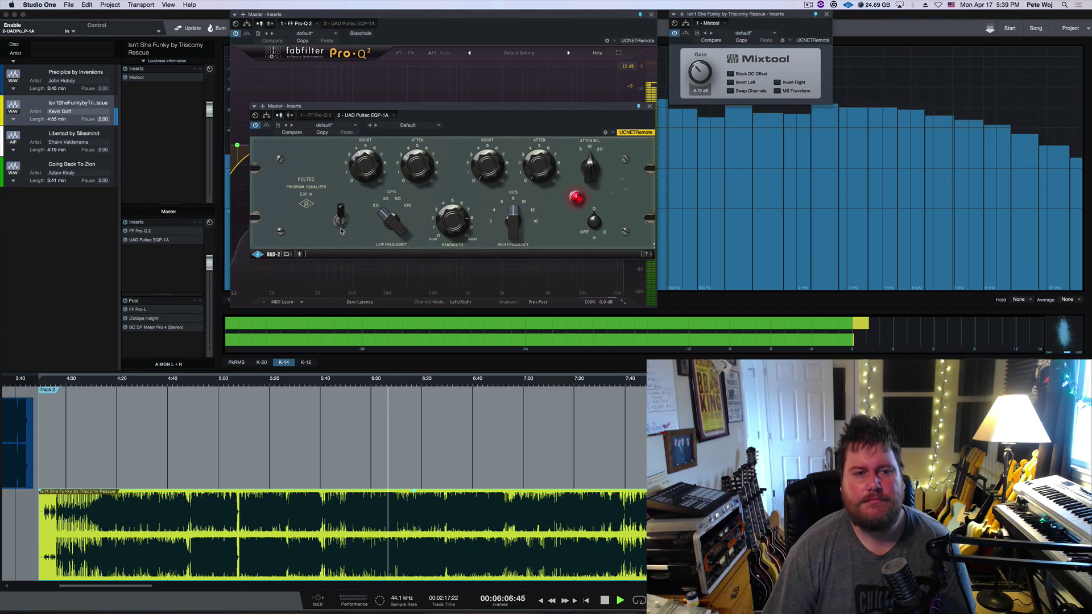
{"action": "left_click", "coordinate": [341, 227]}
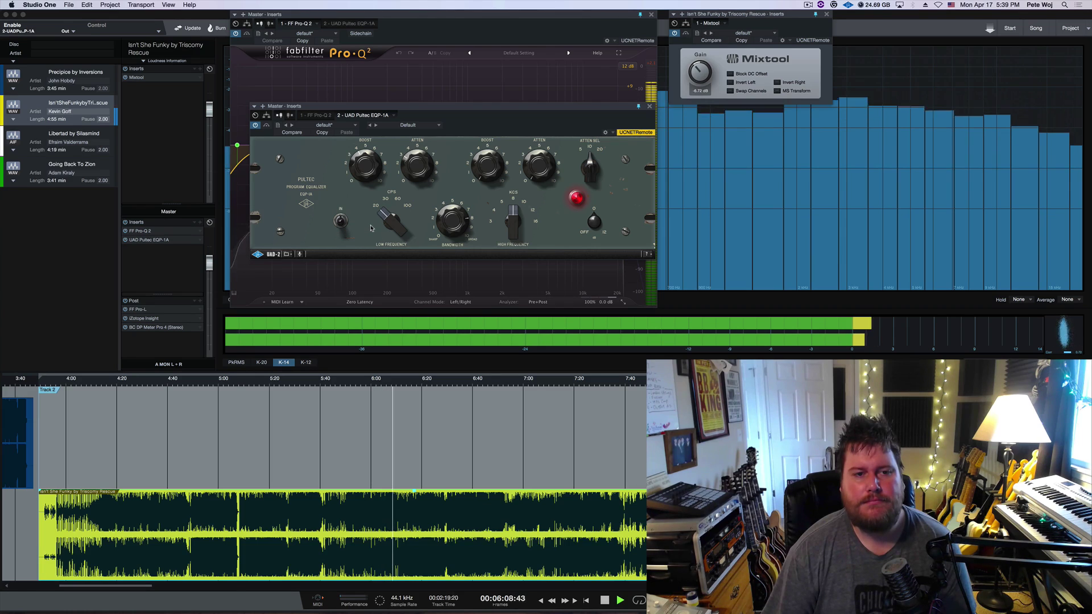
{"action": "left_click", "coordinate": [341, 214]}
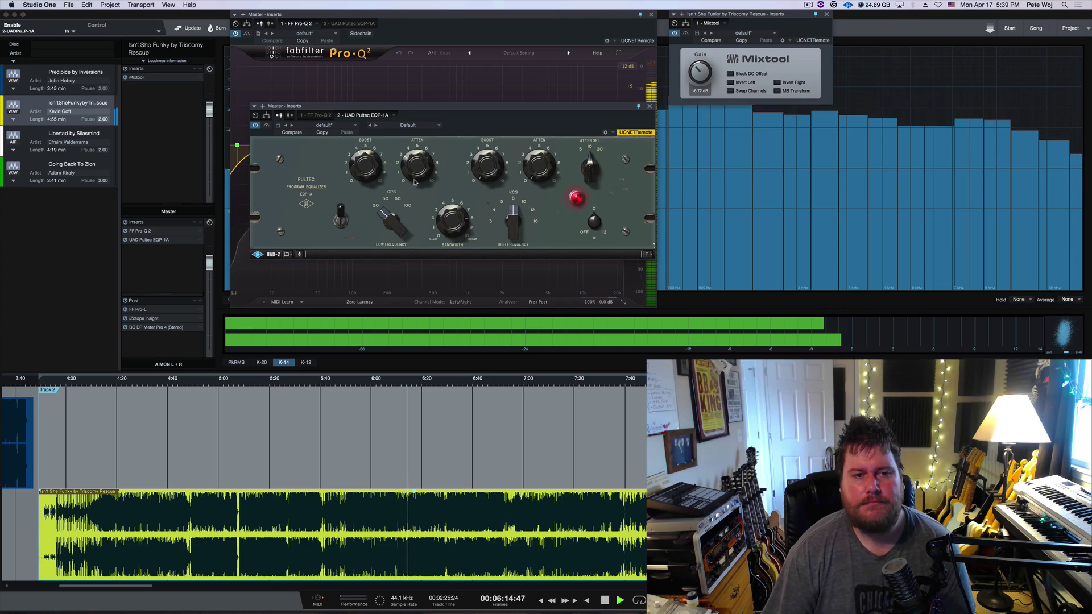
{"action": "key", "text": "space"}
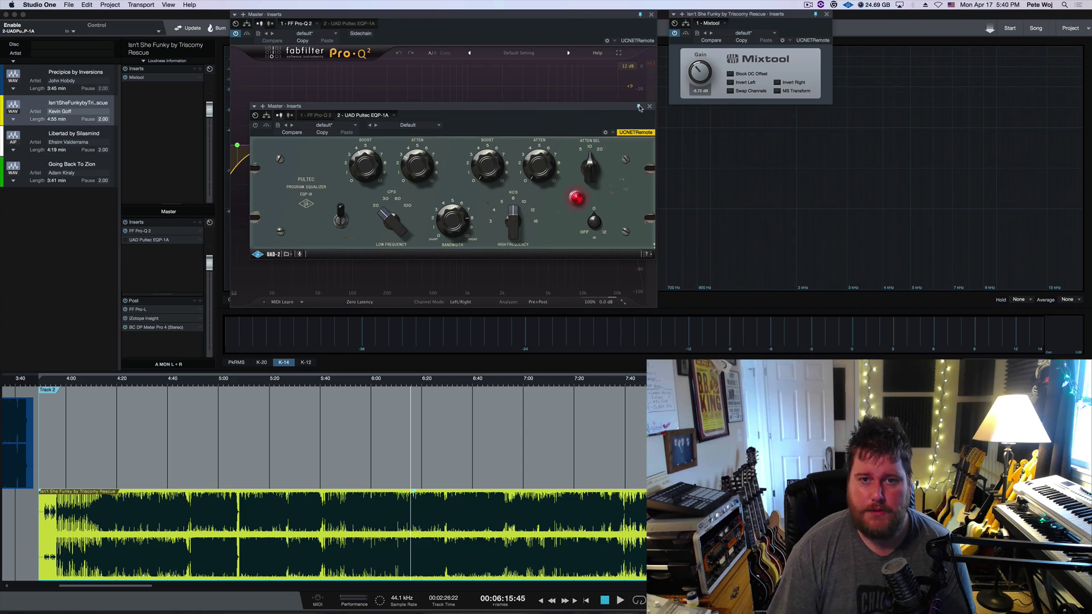
{"action": "left_click", "coordinate": [650, 107]}
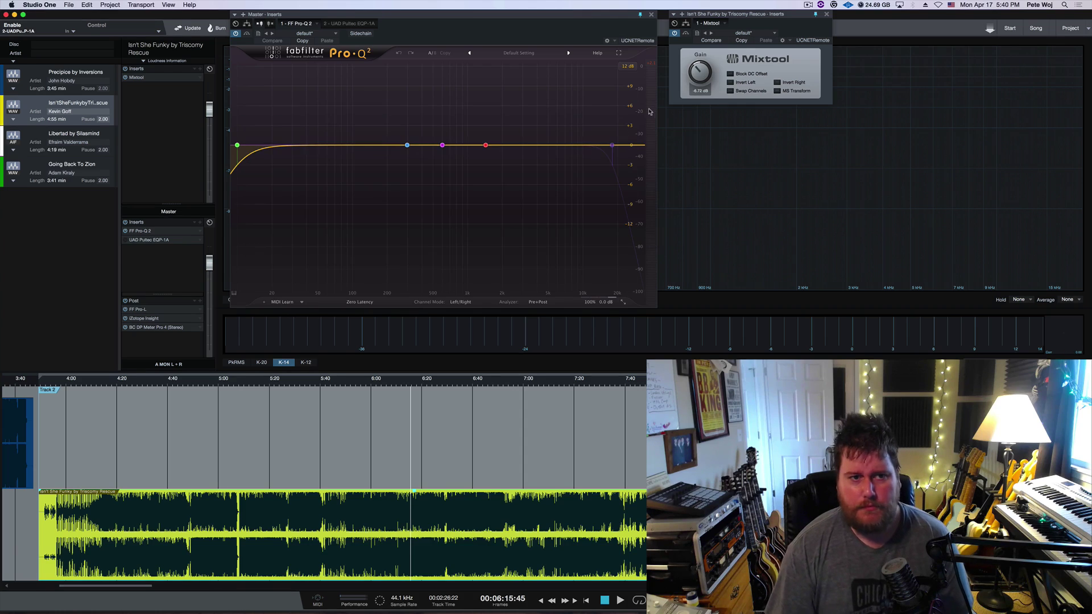
- Insert the Waves Scheps 73 Stereo on the master and move its window up so the whole plug-in clears the timeline
{"action": "left_click", "coordinate": [200, 222]}
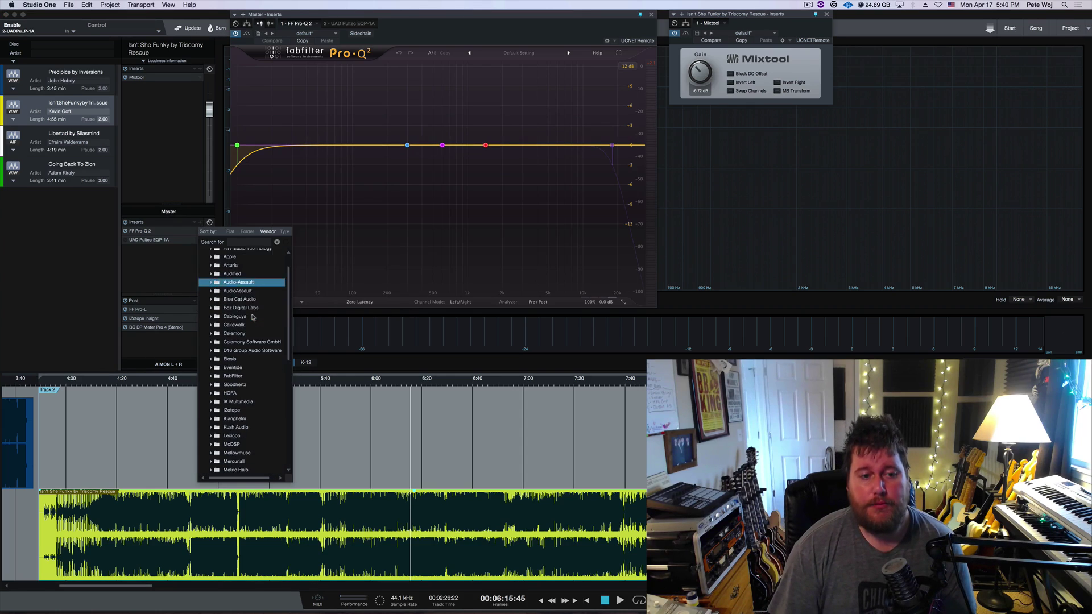
{"action": "scroll", "coordinate": [253, 317], "scroll_direction": "down", "scroll_amount": 10}
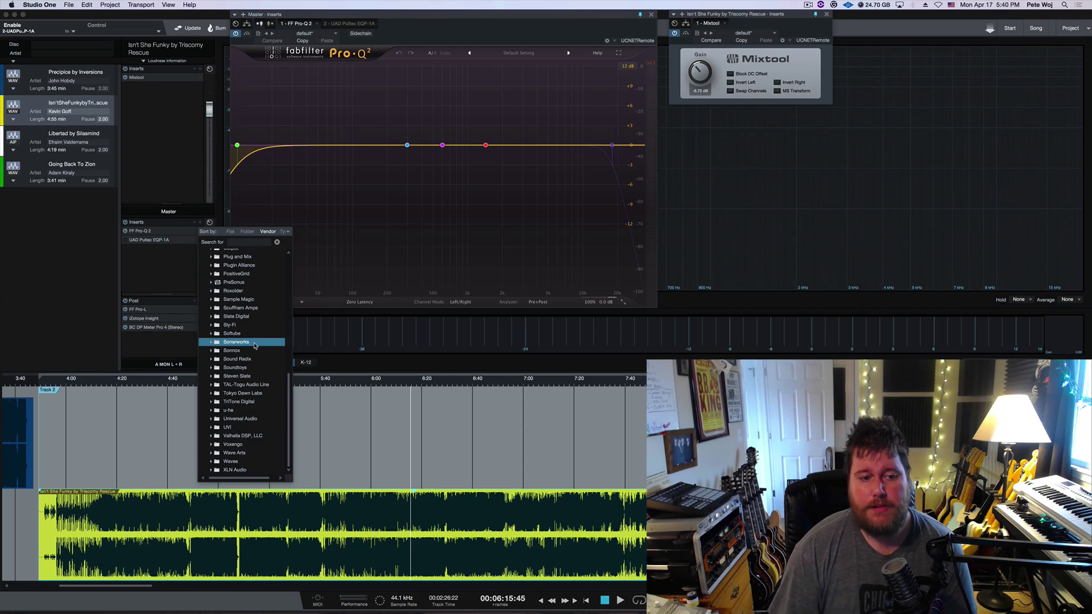
{"action": "left_click", "coordinate": [249, 462]}
{"action": "scroll", "coordinate": [256, 370], "scroll_direction": "down", "scroll_amount": 10}
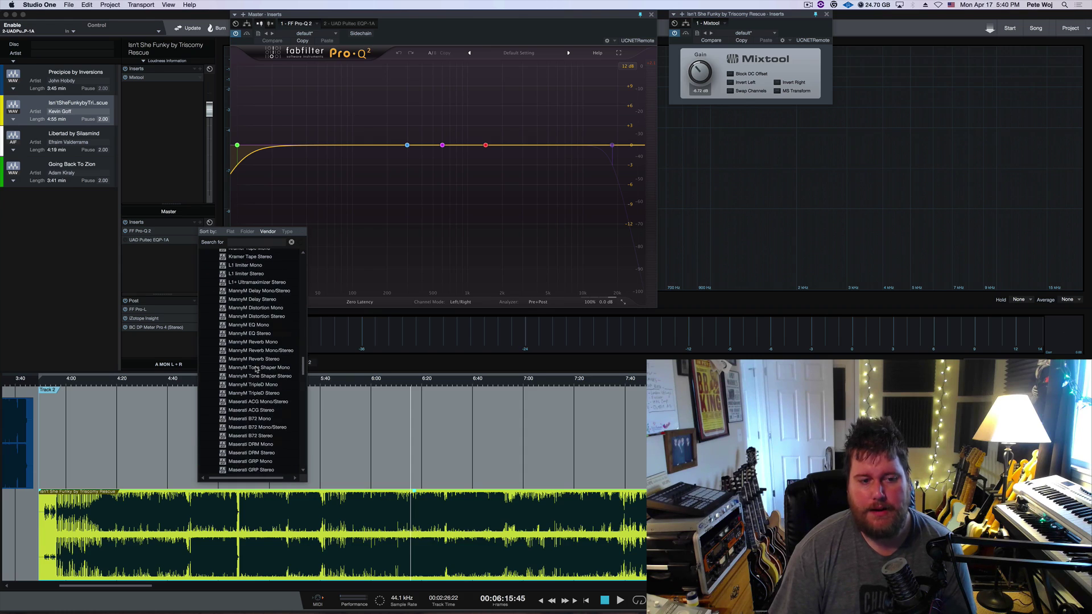
{"action": "scroll", "coordinate": [256, 369], "scroll_direction": "down", "scroll_amount": 15}
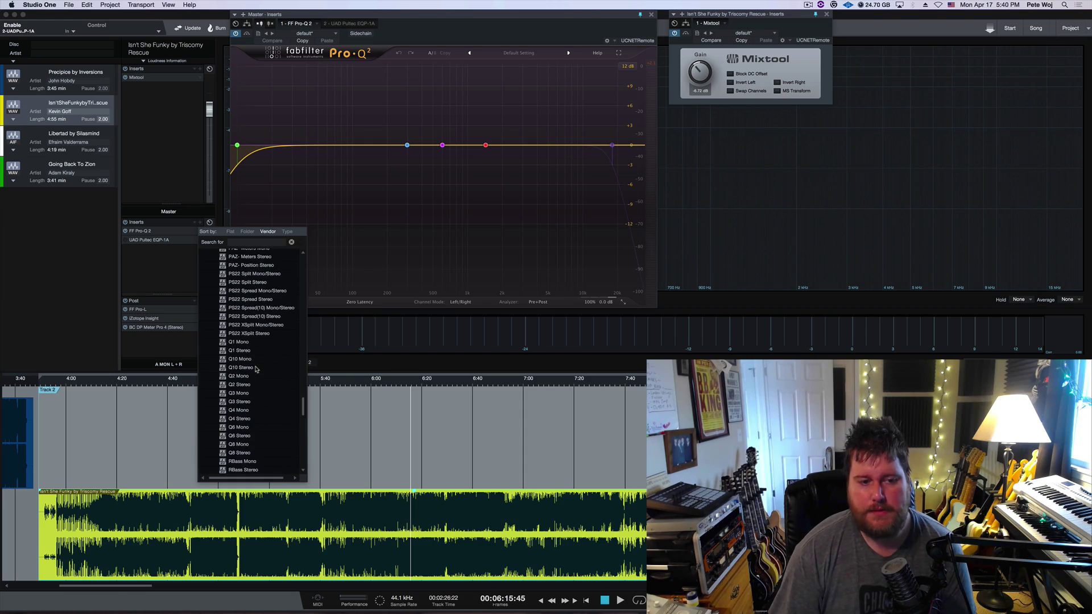
{"action": "scroll", "coordinate": [256, 369], "scroll_direction": "down", "scroll_amount": 3}
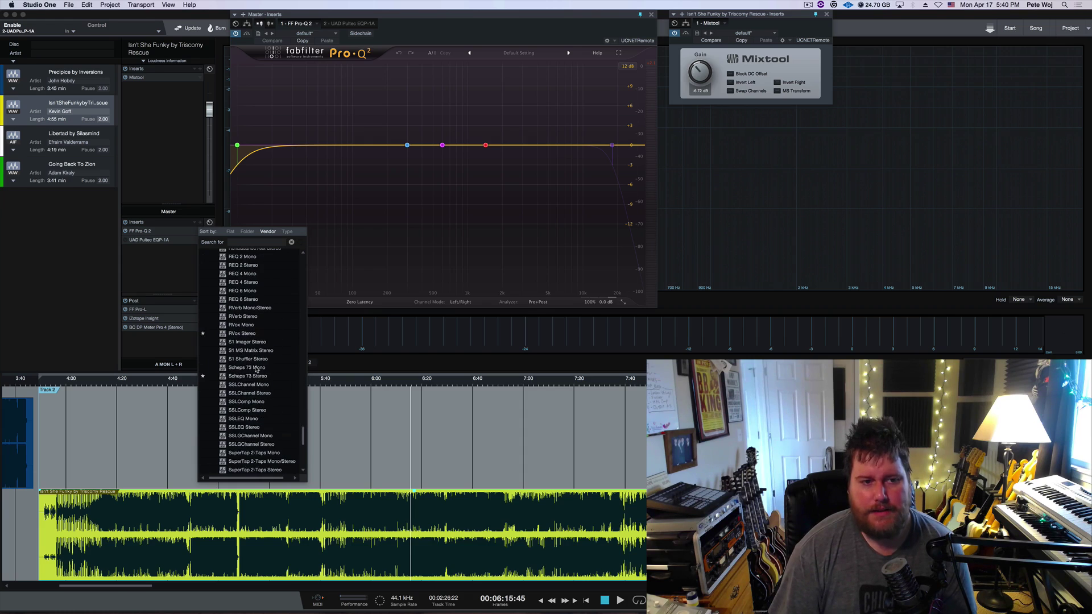
{"action": "left_click", "coordinate": [236, 436]}
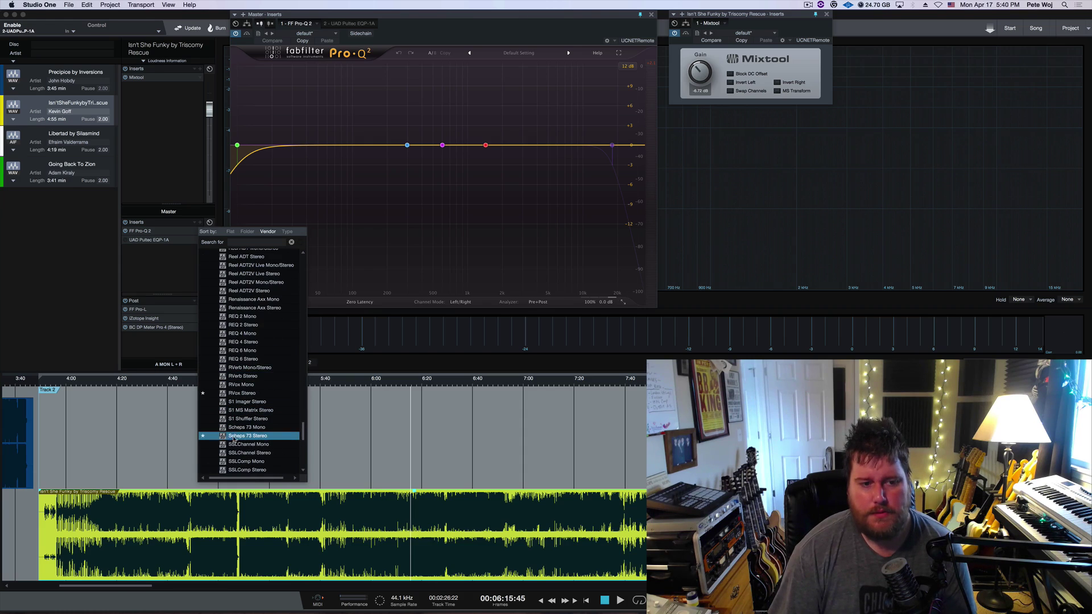
{"action": "left_click", "coordinate": [241, 436]}
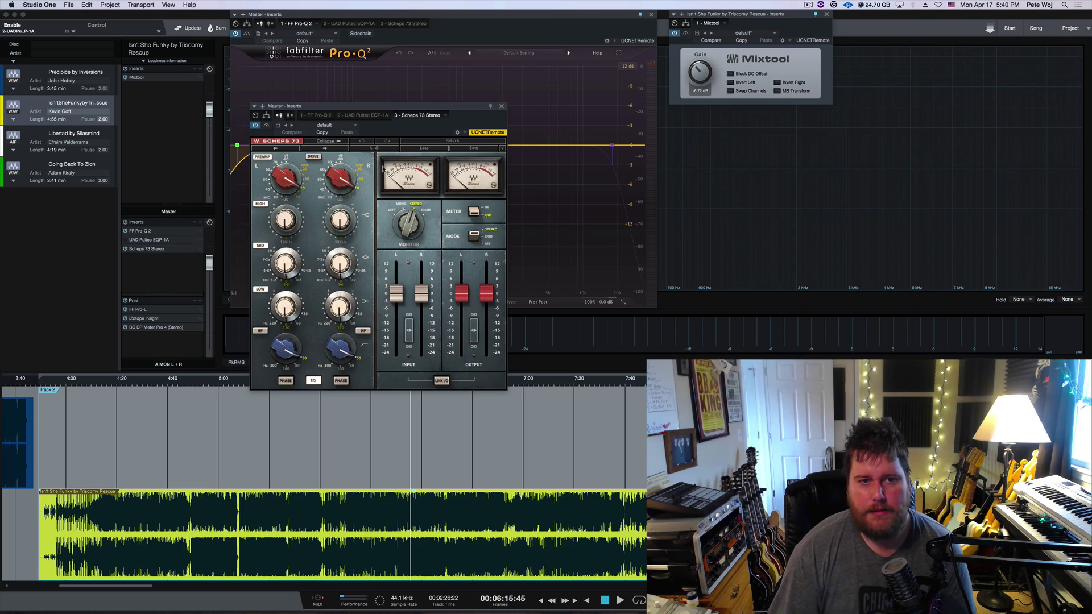
{"action": "left_click_drag", "start_coordinate": [374, 106], "coordinate": [411, 53]}
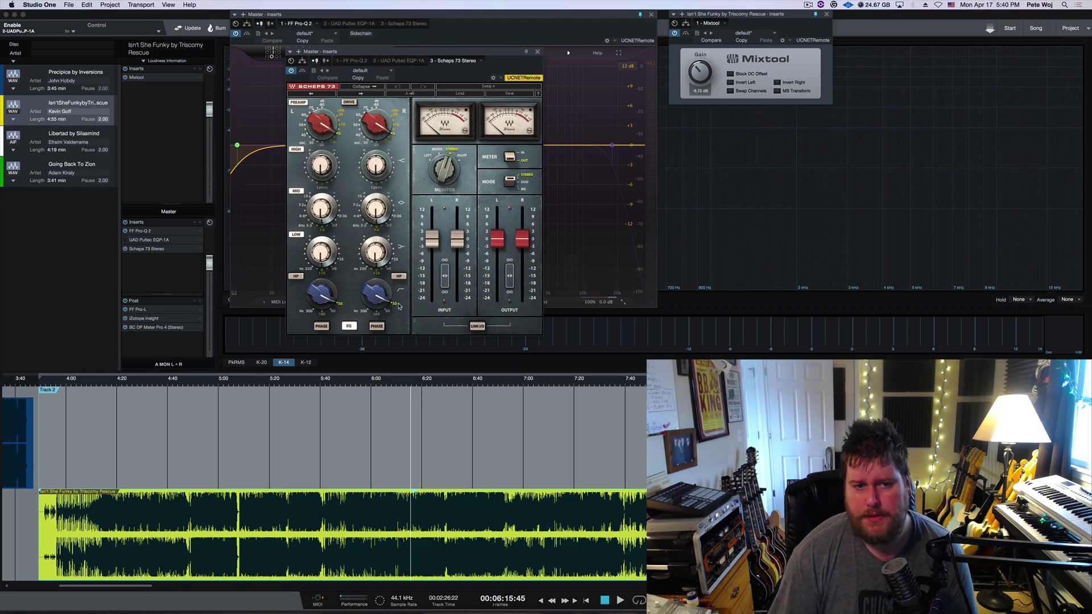
- Turn on the Scheps 73's high-pass filter and boost its low band at 35 Hz by 5.8 dB
{"action": "left_click", "coordinate": [399, 277]}
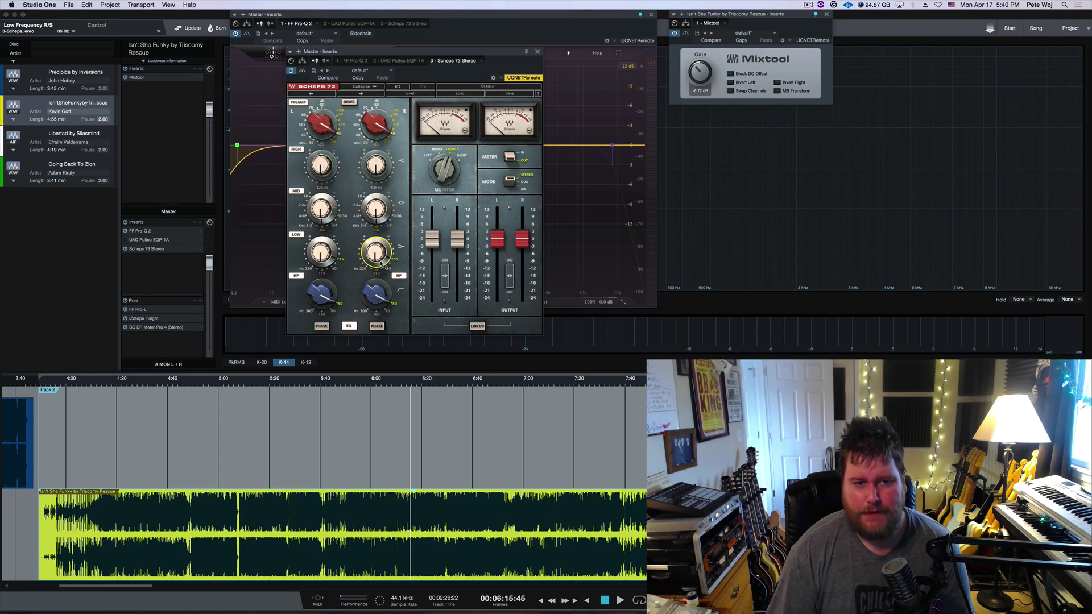
{"action": "left_click_drag", "start_coordinate": [376, 253], "coordinate": [375, 246]}
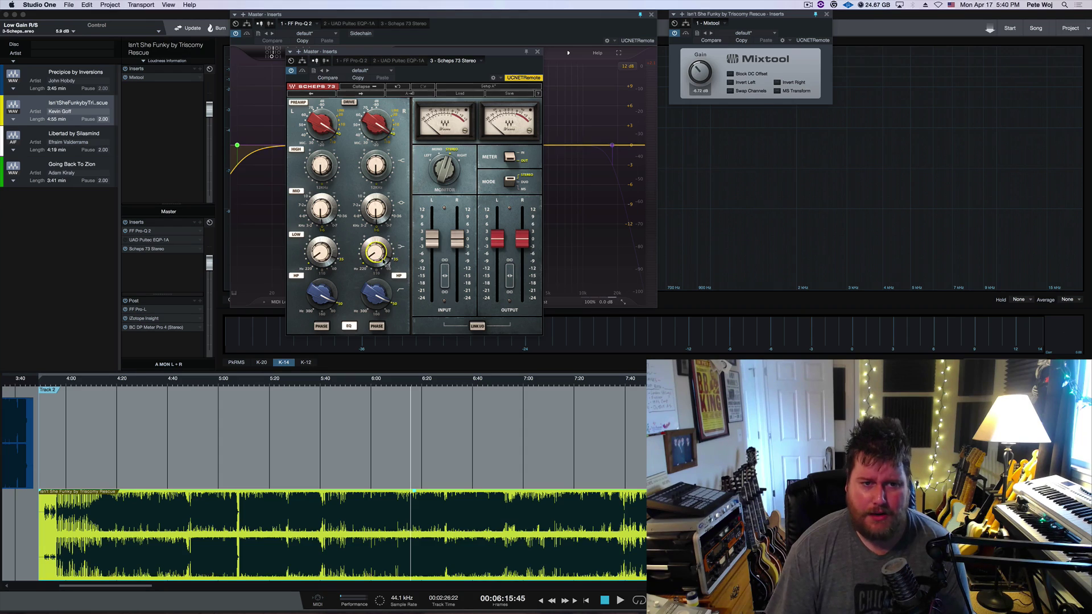
{"action": "mouse_move", "coordinate": [378, 256]}
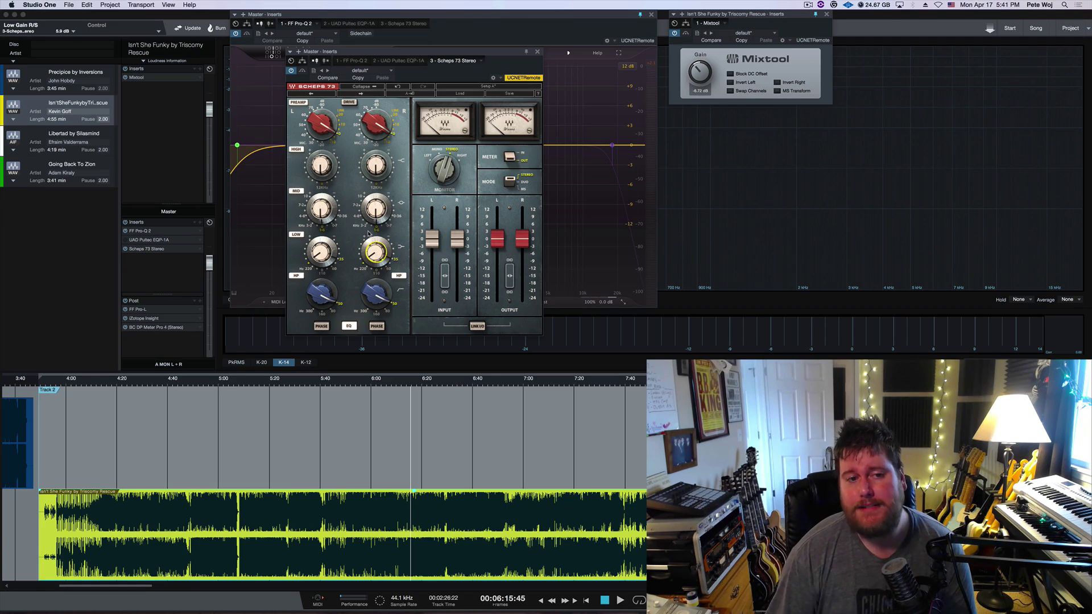
- Boost the Scheps 73's mid band at 4.8 kHz by about 6 dB, and deactivate and close the plug-in
{"action": "left_click", "coordinate": [361, 215]}
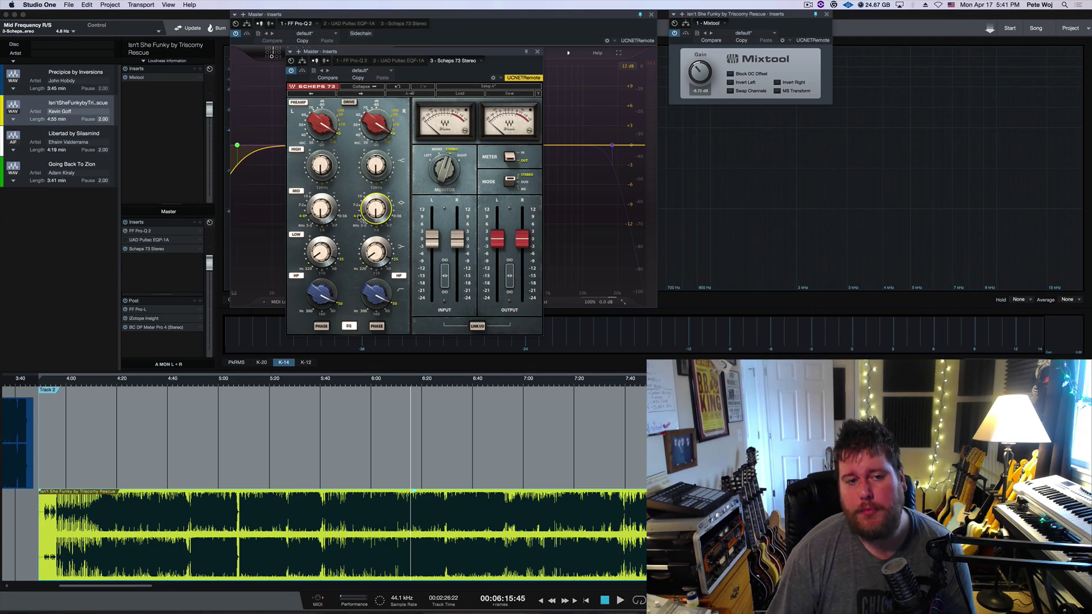
{"action": "mouse_move", "coordinate": [365, 230]}
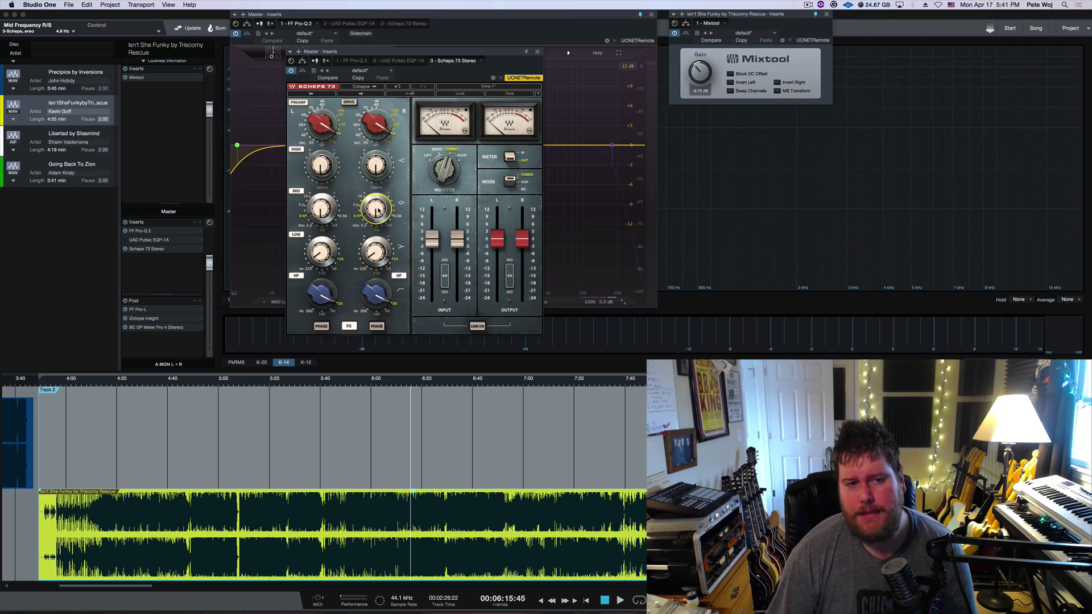
{"action": "left_click_drag", "start_coordinate": [375, 211], "coordinate": [375, 230]}
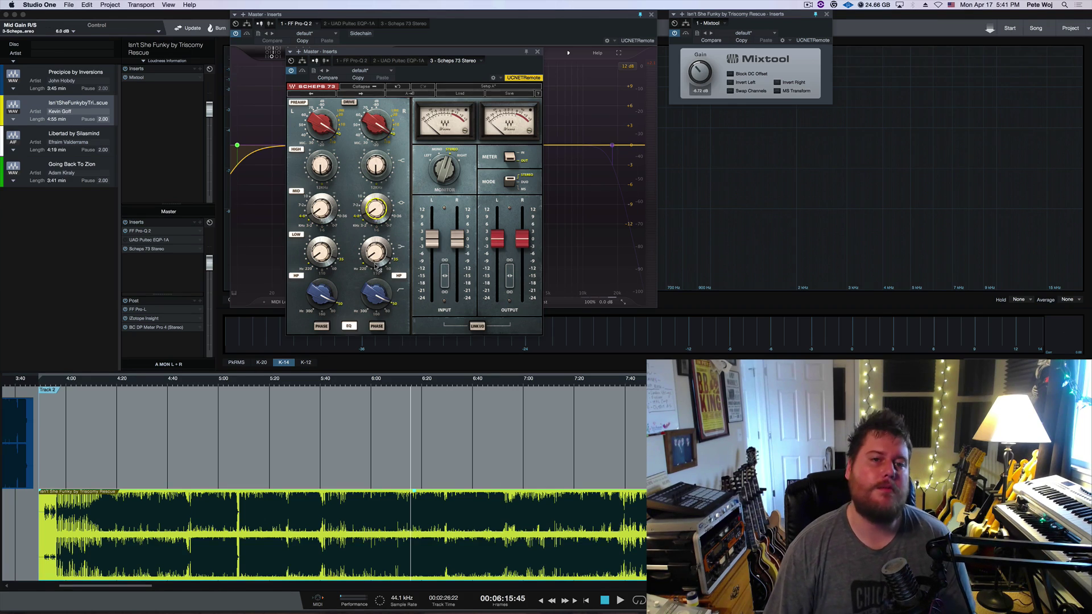
{"action": "left_click", "coordinate": [291, 71]}
{"action": "left_click", "coordinate": [537, 52]}
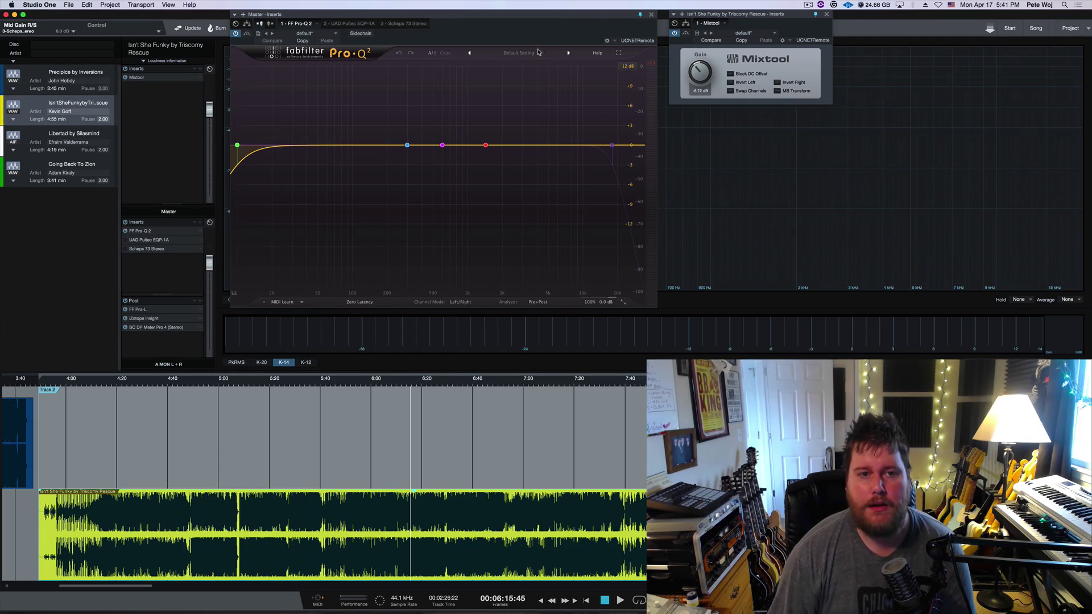
- Lower the master's Pro-Q 2 window to reveal the project toolbar, resume playback, and boost band 2 at about 344 Hz
{"action": "left_click_drag", "start_coordinate": [525, 17], "coordinate": [529, 32]}
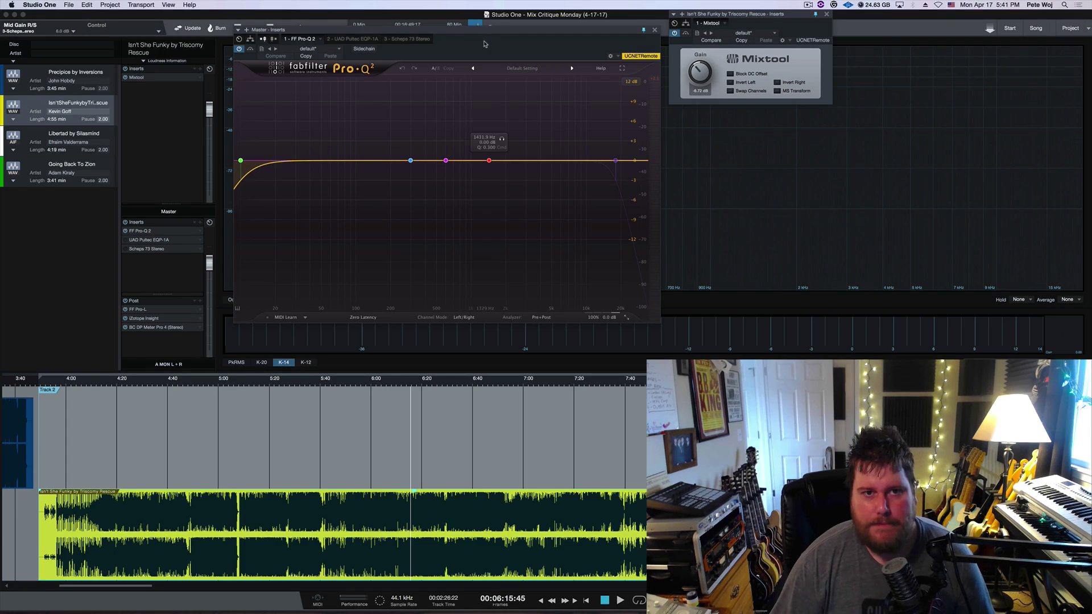
{"action": "left_click_drag", "start_coordinate": [479, 30], "coordinate": [479, 38]}
{"action": "key", "text": "space"}
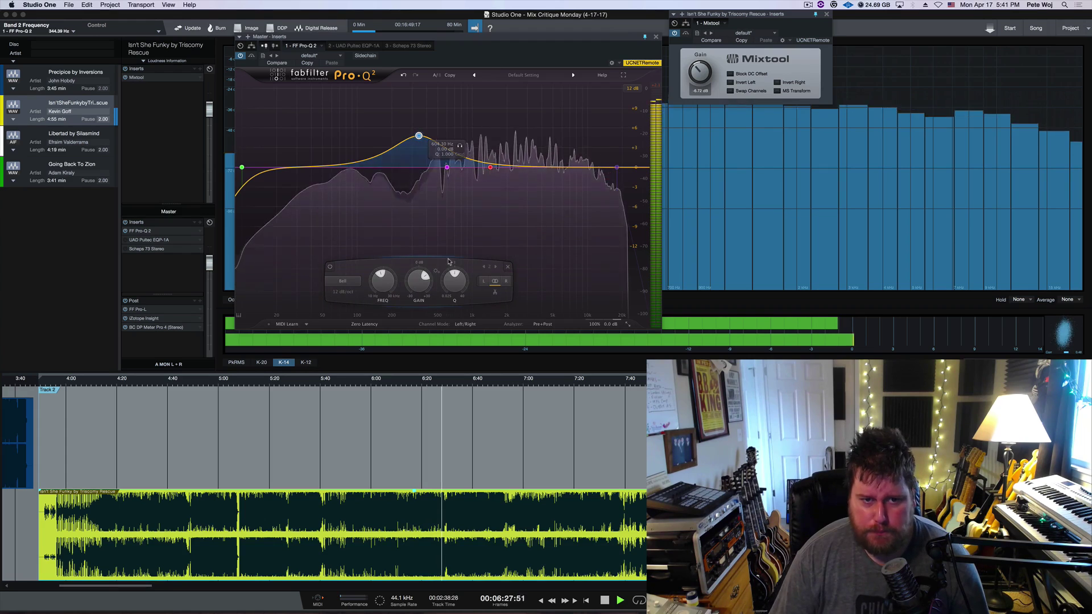
- Set Pro-Q 2 band 2 to +7.68 dB with a Q of 2.767, and sweep it soloed to 298.75 Hz before stopping playback
{"action": "left_click_drag", "start_coordinate": [454, 280], "coordinate": [450, 268]}
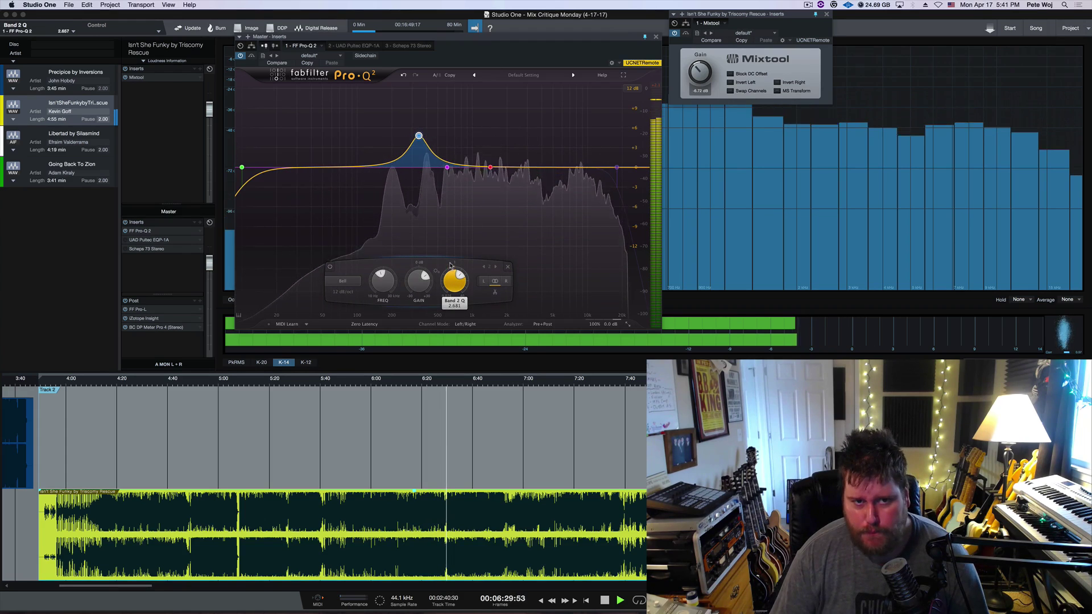
{"action": "left_click_drag", "start_coordinate": [418, 284], "coordinate": [417, 279]}
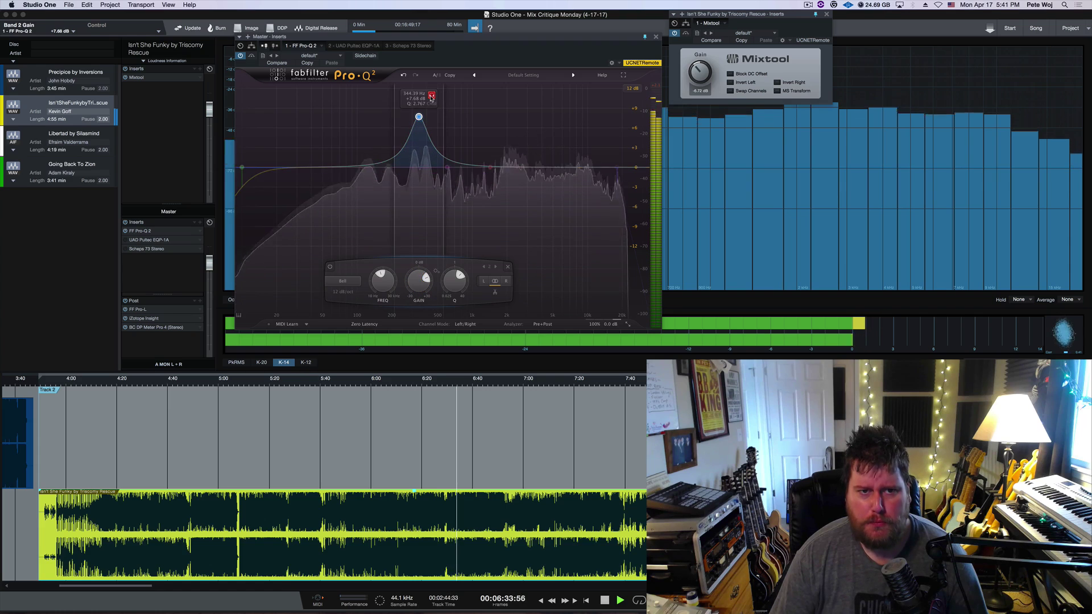
{"action": "mouse_move", "coordinate": [430, 97]}
{"action": "left_mouse_down"}
{"action": "mouse_move", "coordinate": [451, 97]}
{"action": "mouse_move", "coordinate": [415, 97]}
{"action": "mouse_move", "coordinate": [425, 98]}
{"action": "left_mouse_up"}
{"action": "key", "text": "space"}
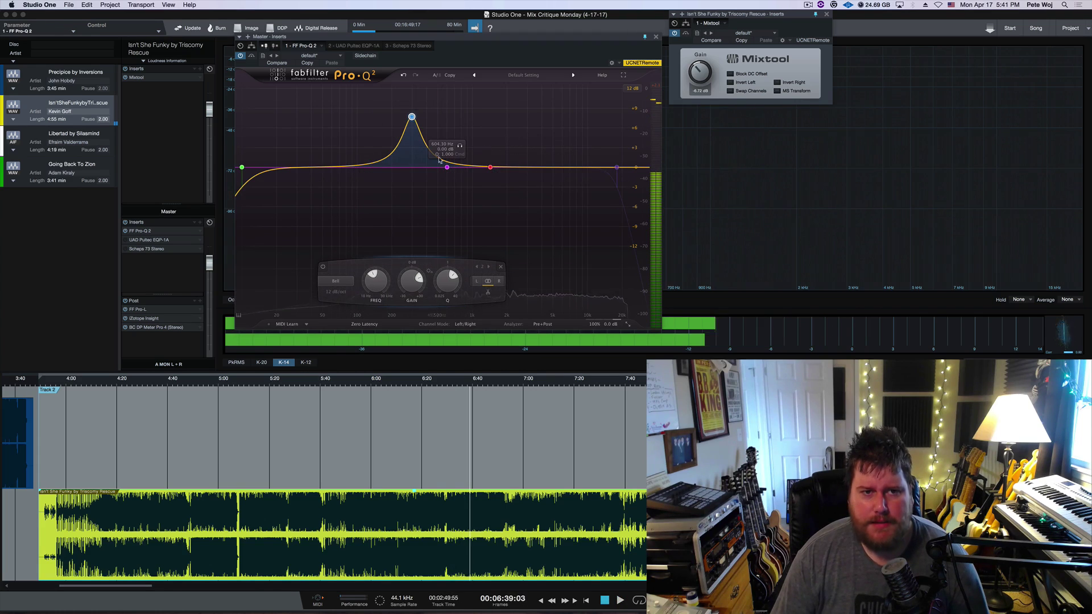
- Replay from about 6:32 and swing band 2's gain between +9.33 dB and -3.33 dB, ending on +6.44 dB
{"action": "left_click", "coordinate": [457, 382]}
{"action": "key", "text": "space"}
{"action": "scroll", "coordinate": [408, 278], "scroll_direction": "up", "scroll_amount": 3}
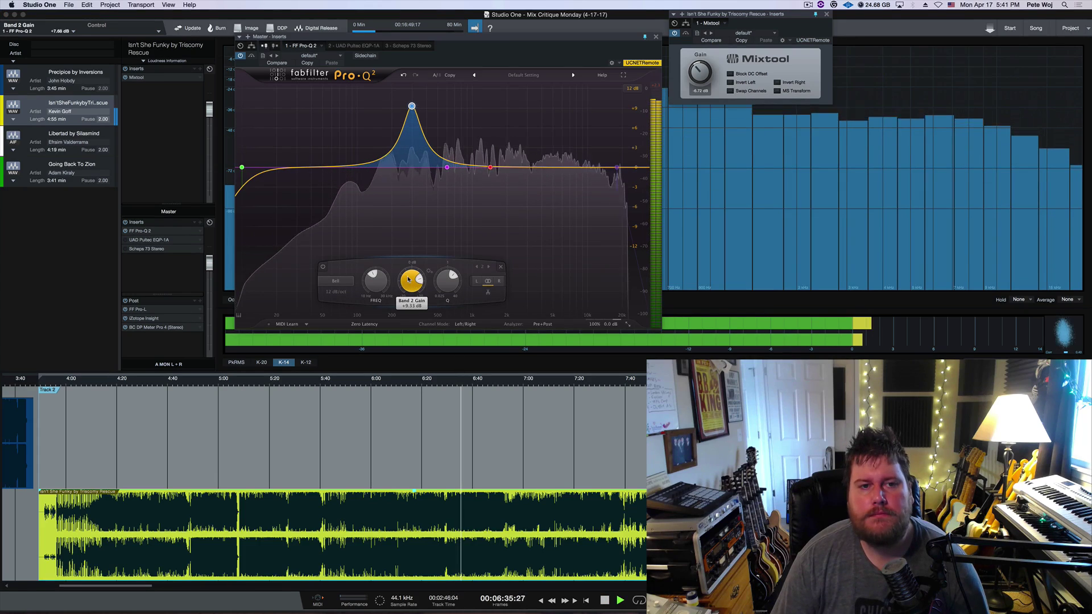
{"action": "scroll", "coordinate": [408, 279], "scroll_direction": "down", "scroll_amount": 4}
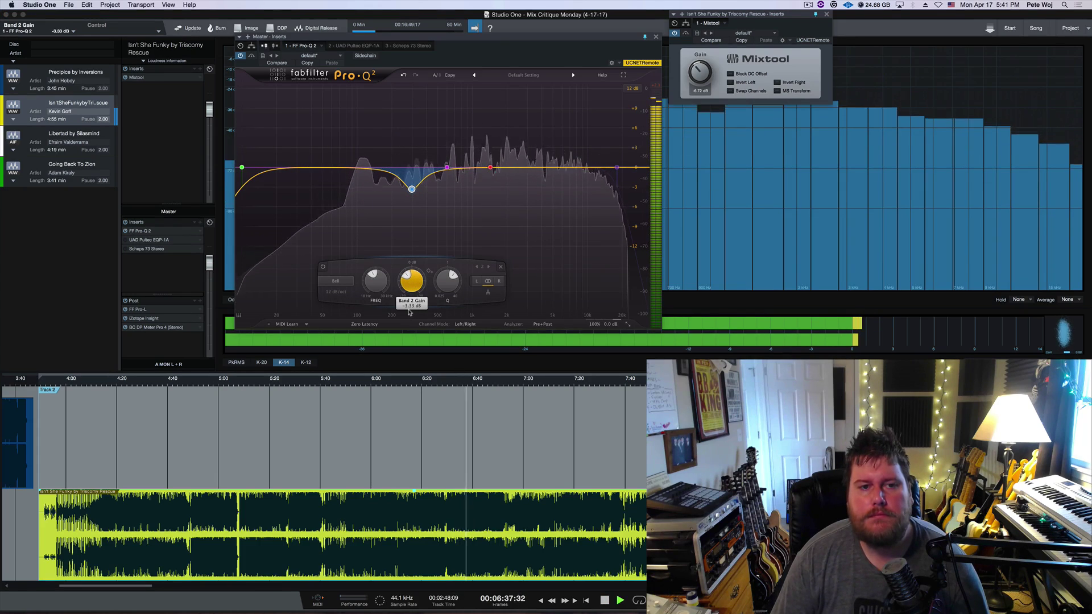
{"action": "left_click_drag", "start_coordinate": [409, 311], "coordinate": [408, 307]}
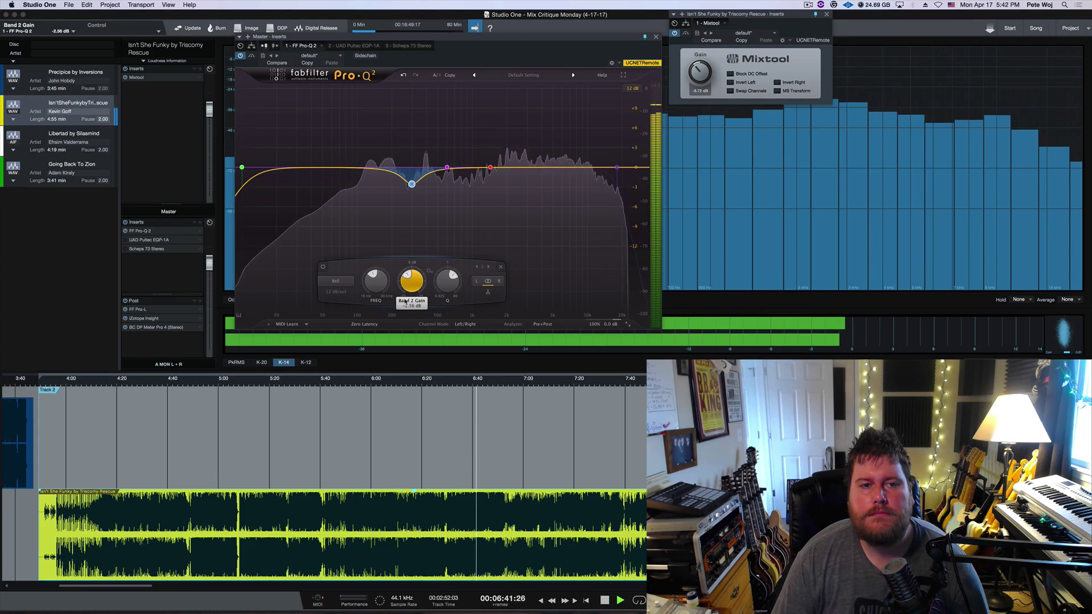
{"action": "scroll", "coordinate": [402, 280], "scroll_direction": "up", "scroll_amount": 2}
{"action": "scroll", "coordinate": [402, 279], "scroll_direction": "up", "scroll_amount": 2}
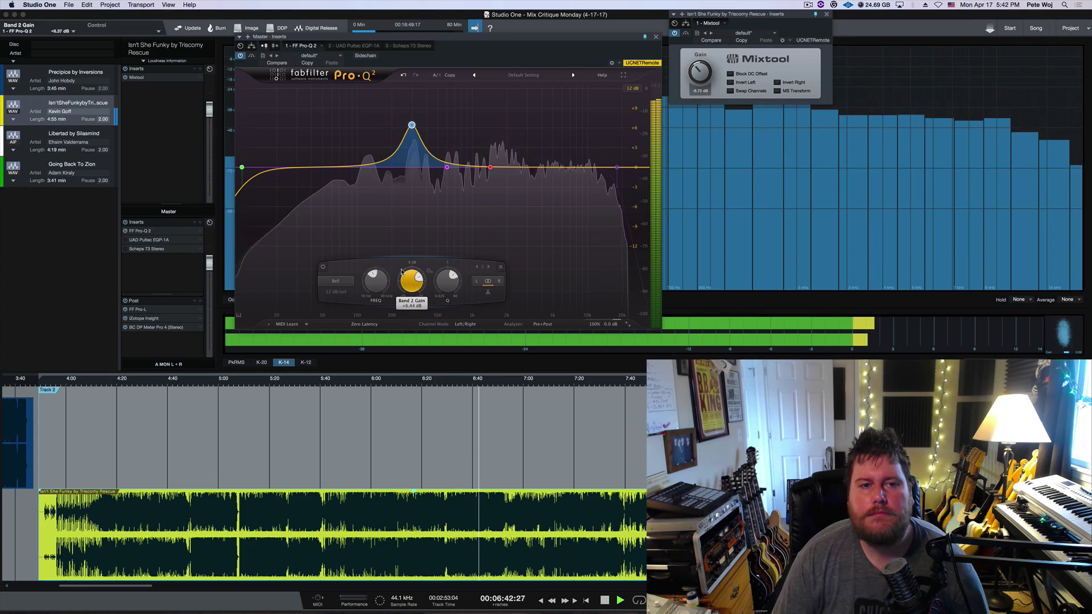
- Solo Pro-Q 2 band 2 to hear its frequency range in isolation, and release the solo
{"action": "key", "text": "space"}
{"action": "left_click", "coordinate": [425, 105]}
{"action": "key", "text": "space"}
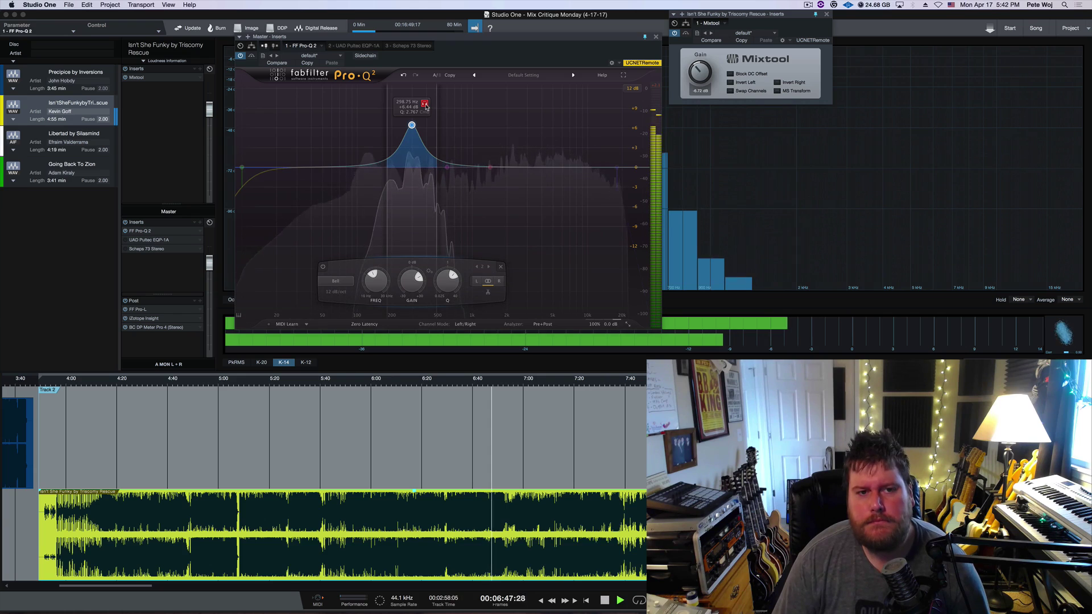
{"action": "left_click", "coordinate": [426, 107]}
- Set Pro-Q 2 band 2's gain to -1.79 dB while listening, and stop playback
{"action": "left_click_drag", "start_coordinate": [411, 281], "coordinate": [409, 310]}
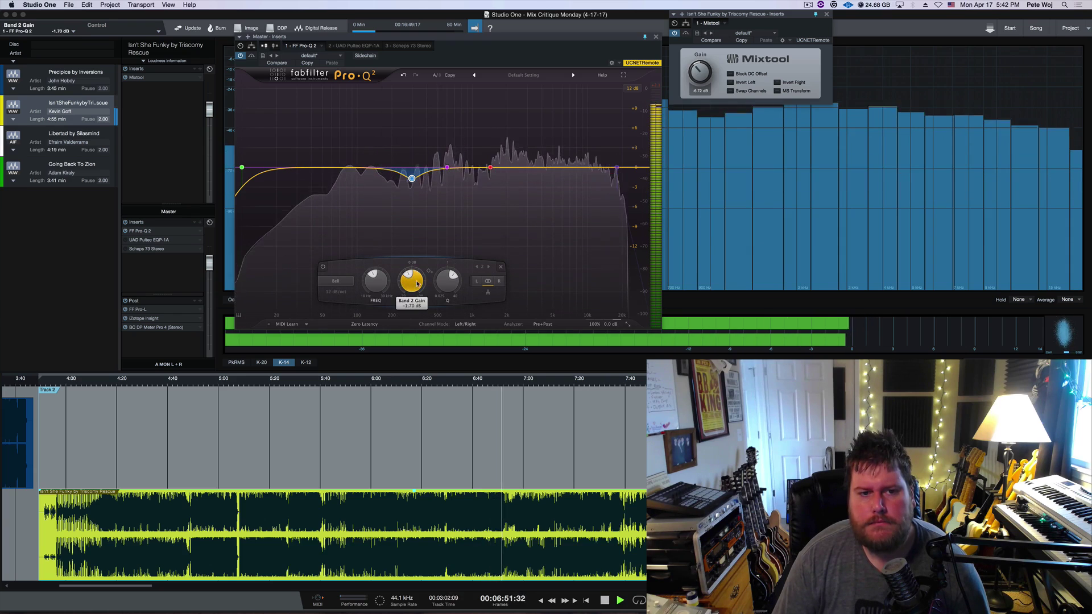
{"action": "left_click_drag", "start_coordinate": [448, 282], "coordinate": [415, 290]}
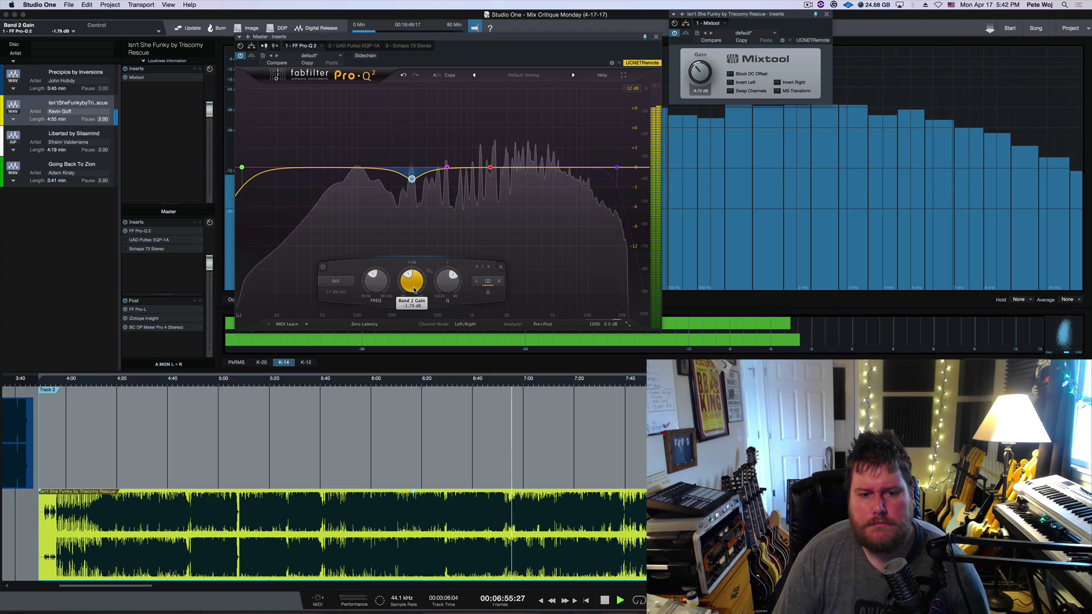
{"action": "key", "text": "space"}
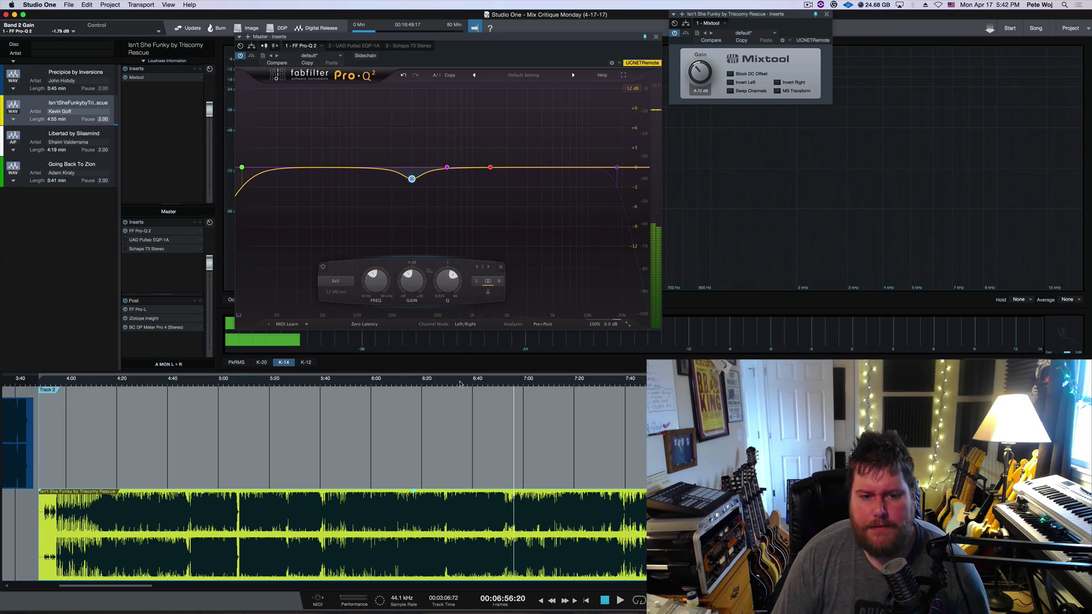
- Replay from about 6:33, boost Pro-Q 2 band 3 to about +9 dB with a narrower Q, and sweep it down to about 415 Hz
{"action": "left_click", "coordinate": [460, 384]}
{"action": "left_click", "coordinate": [456, 384]}
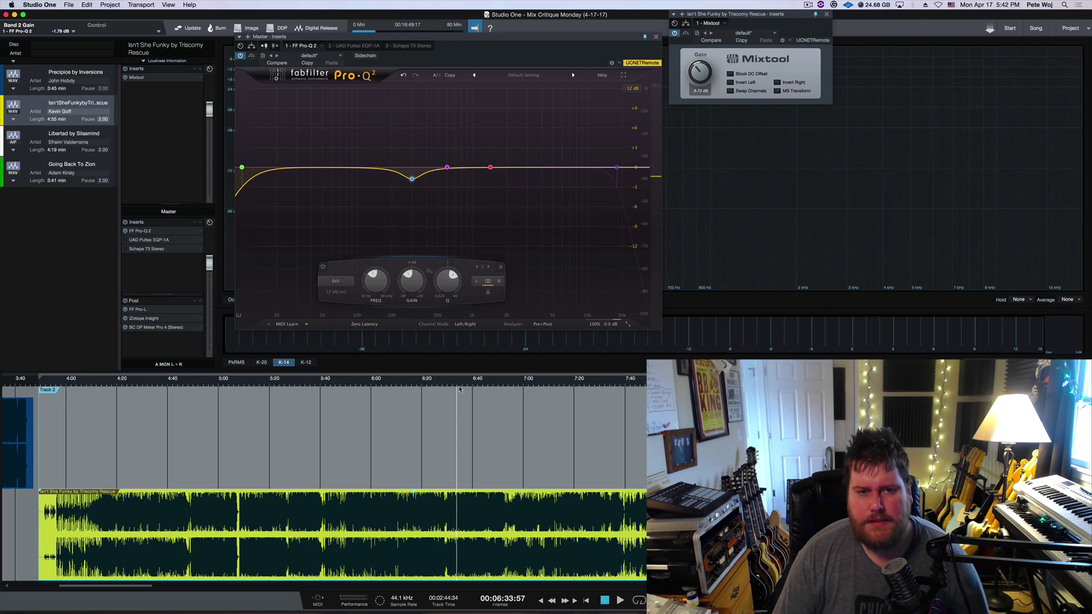
{"action": "key", "text": "space"}
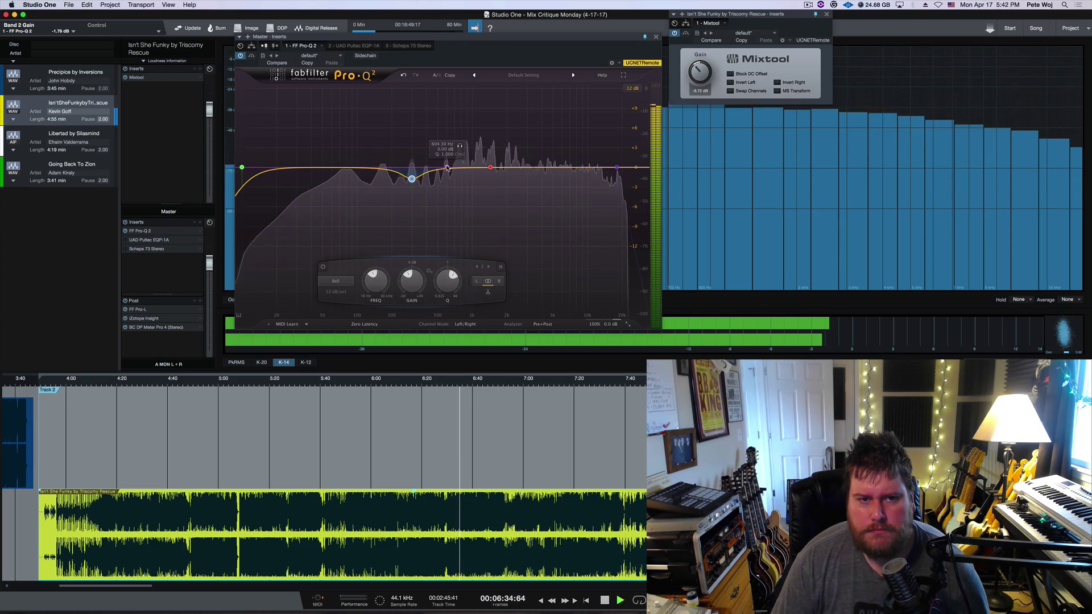
{"action": "left_click_drag", "start_coordinate": [447, 167], "coordinate": [446, 139]}
{"action": "scroll", "coordinate": [446, 139], "scroll_direction": "up", "scroll_amount": 5}
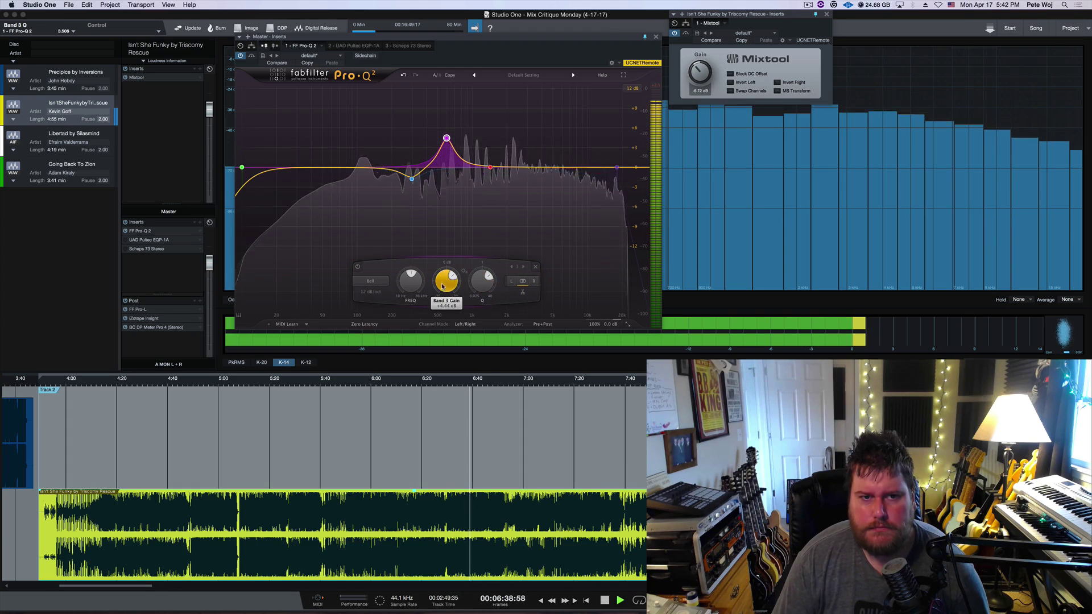
{"action": "scroll", "coordinate": [442, 278], "scroll_direction": "up", "scroll_amount": 3}
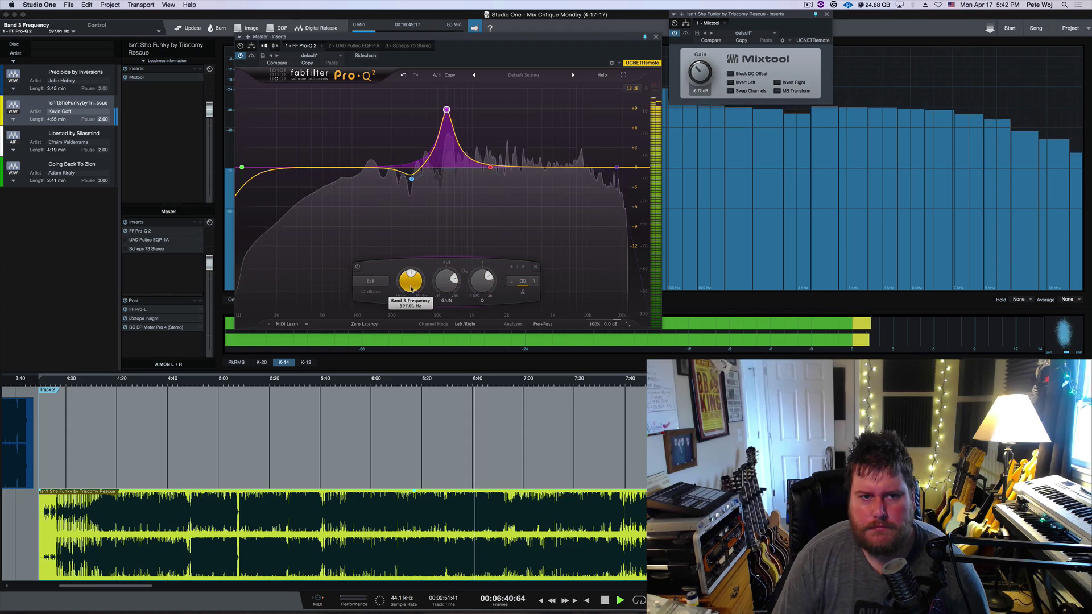
{"action": "scroll", "coordinate": [410, 293], "scroll_direction": "down", "scroll_amount": 3}
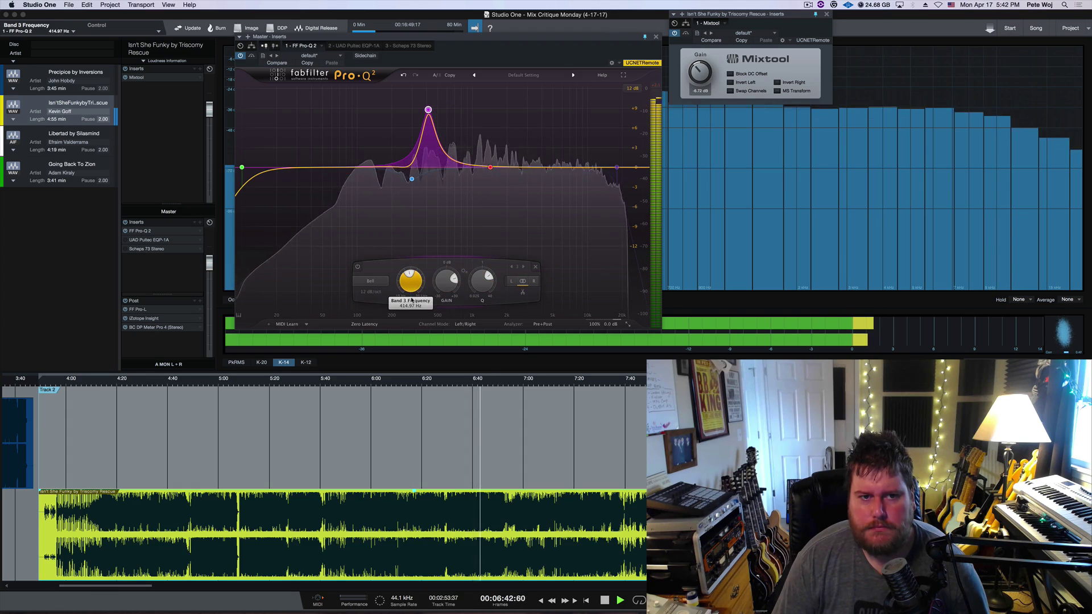
- Cut band 3 to -1.68 dB near 436 Hz, and toggle the EQ's bypass to compare the result
{"action": "left_click_drag", "start_coordinate": [433, 109], "coordinate": [448, 92]}
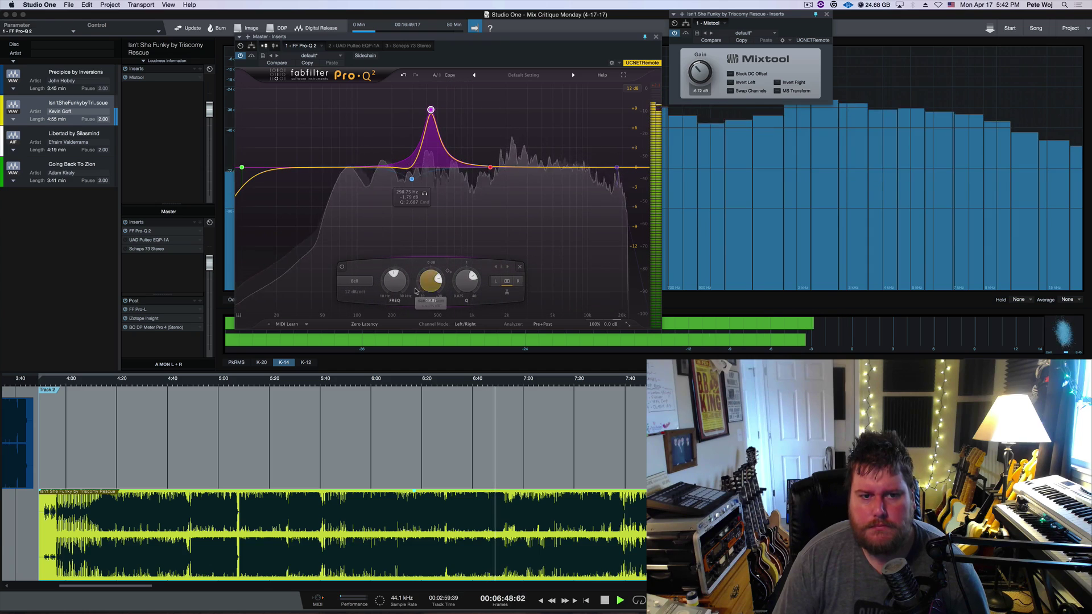
{"action": "left_click_drag", "start_coordinate": [433, 289], "coordinate": [438, 327]}
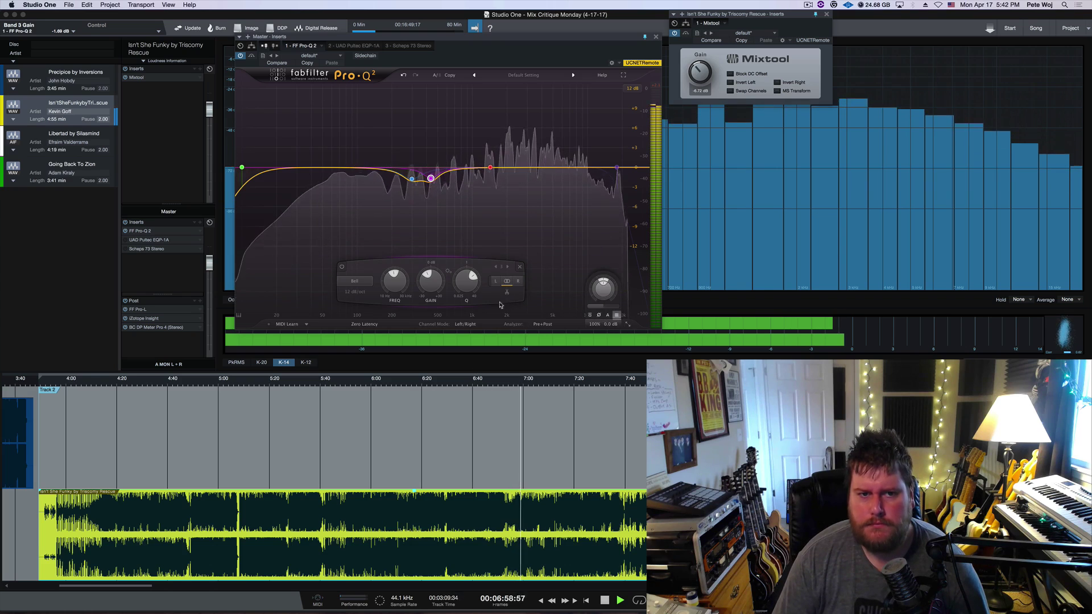
{"action": "left_click", "coordinate": [251, 57]}
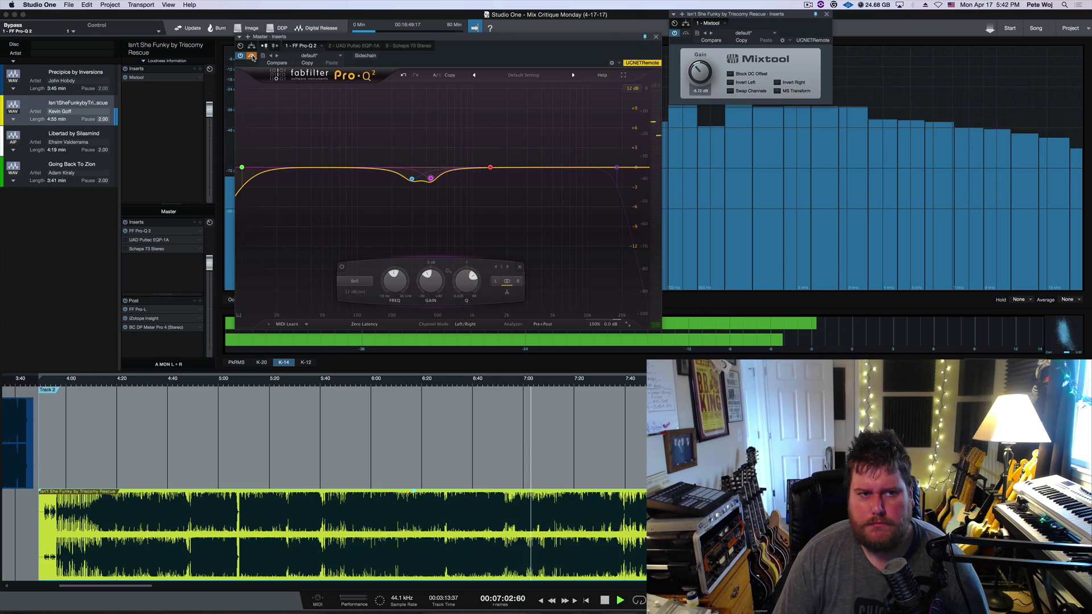
{"action": "left_click", "coordinate": [251, 56]}
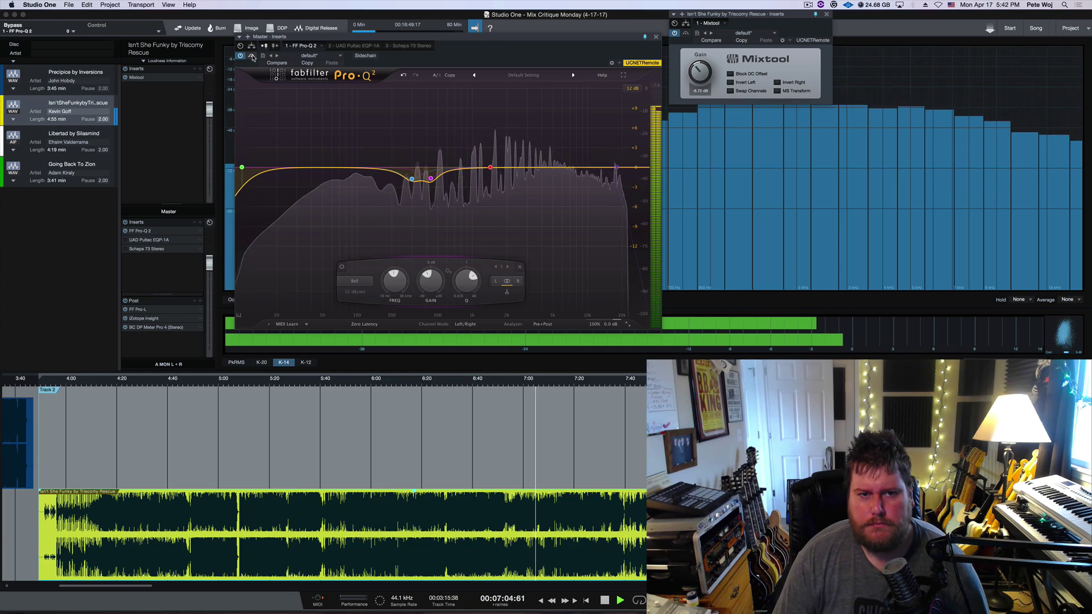
- Disable band 3 and move band 2 to about 406 Hz with a gain of -2.17 dB
{"action": "left_click", "coordinate": [341, 267]}
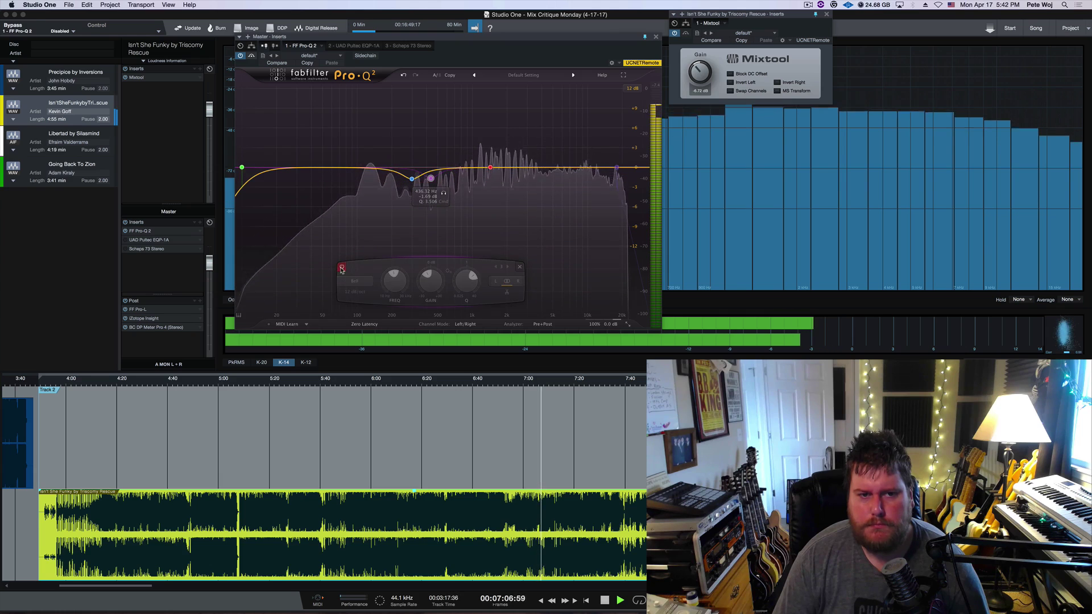
{"action": "mouse_move", "coordinate": [412, 178]}
{"action": "left_mouse_down"}
{"action": "mouse_move", "coordinate": [412, 128]}
{"action": "mouse_move", "coordinate": [447, 122]}
{"action": "mouse_move", "coordinate": [425, 128]}
{"action": "mouse_move", "coordinate": [428, 181]}
{"action": "left_mouse_up"}
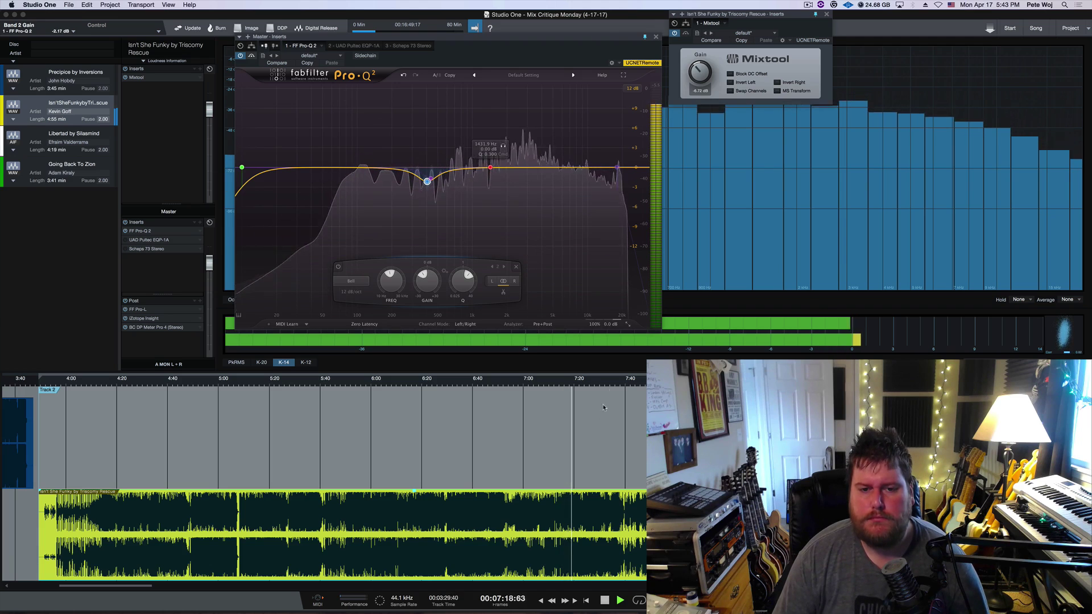
- Toggle Pro-Q 2's bypass repeatedly during playback to compare the single mid cut with the untreated mix
{"action": "left_click", "coordinate": [251, 56]}
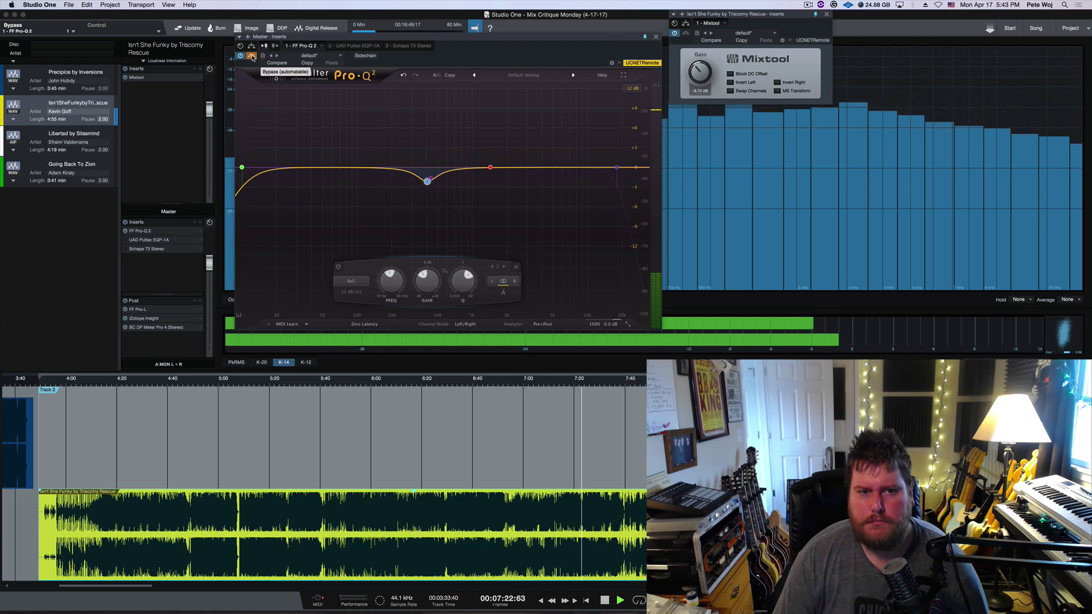
{"action": "left_click", "coordinate": [252, 57]}
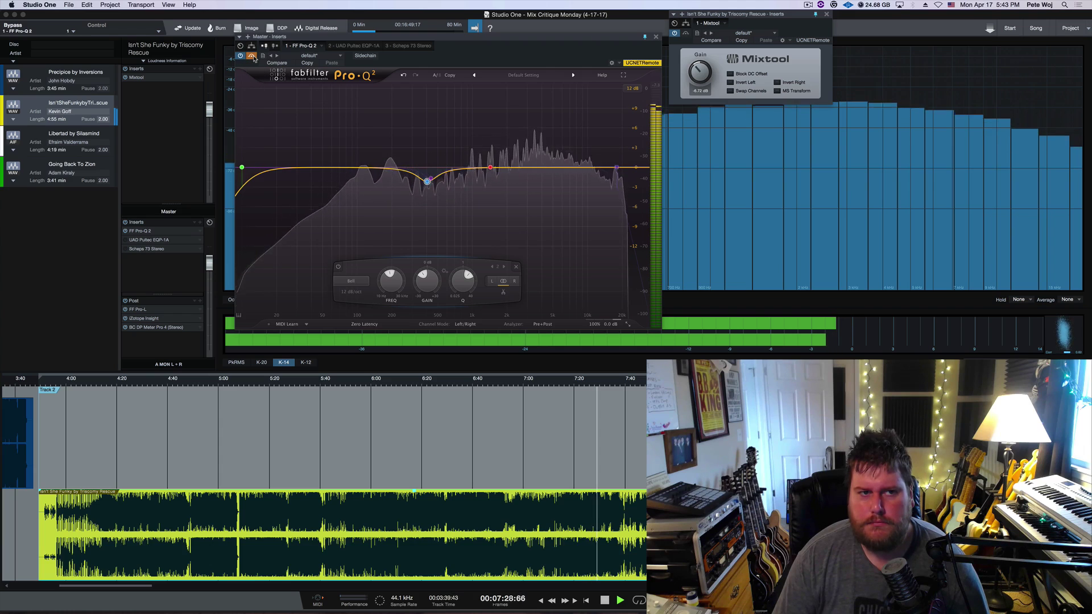
{"action": "left_click", "coordinate": [252, 56]}
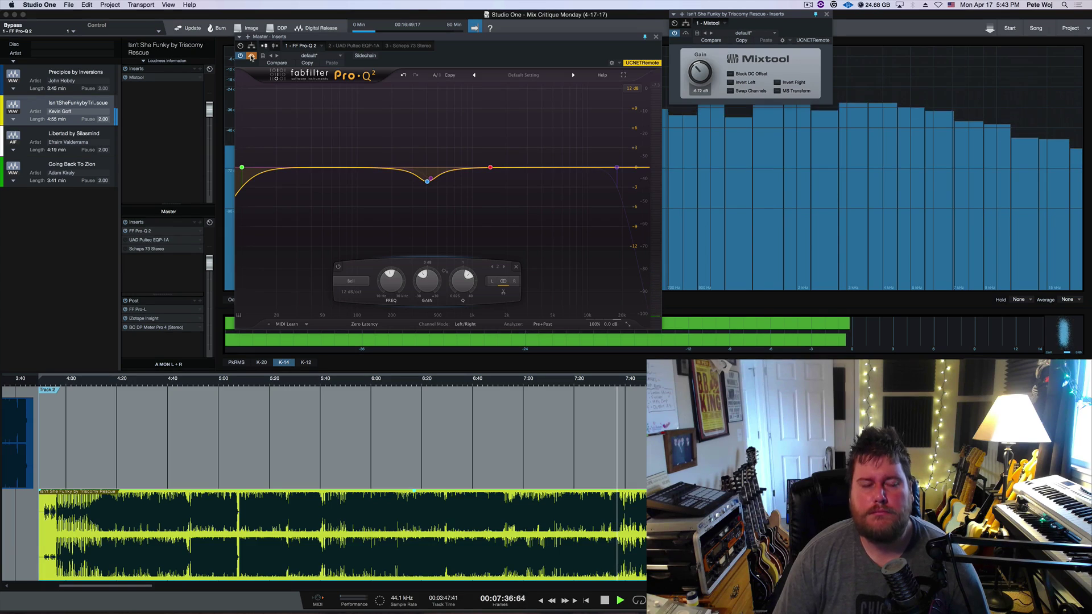
{"action": "left_click", "coordinate": [251, 57]}
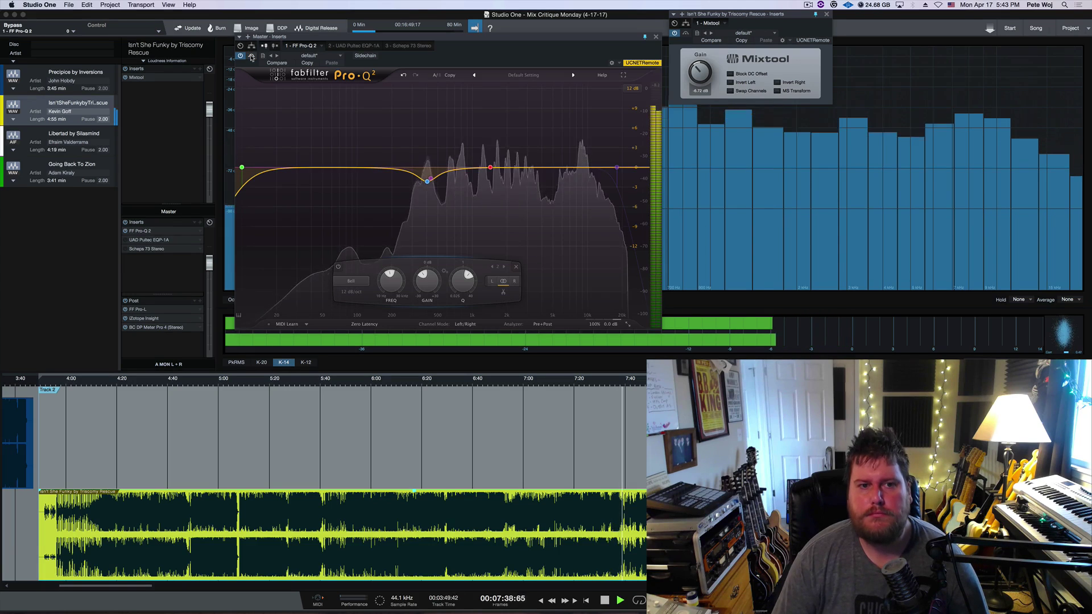
- Boost band 2 to +9.72 dB to demonstrate the frequency, then replay from about 6:33 and cut it to -2.76 dB
{"action": "left_click_drag", "start_coordinate": [426, 280], "coordinate": [424, 257]}
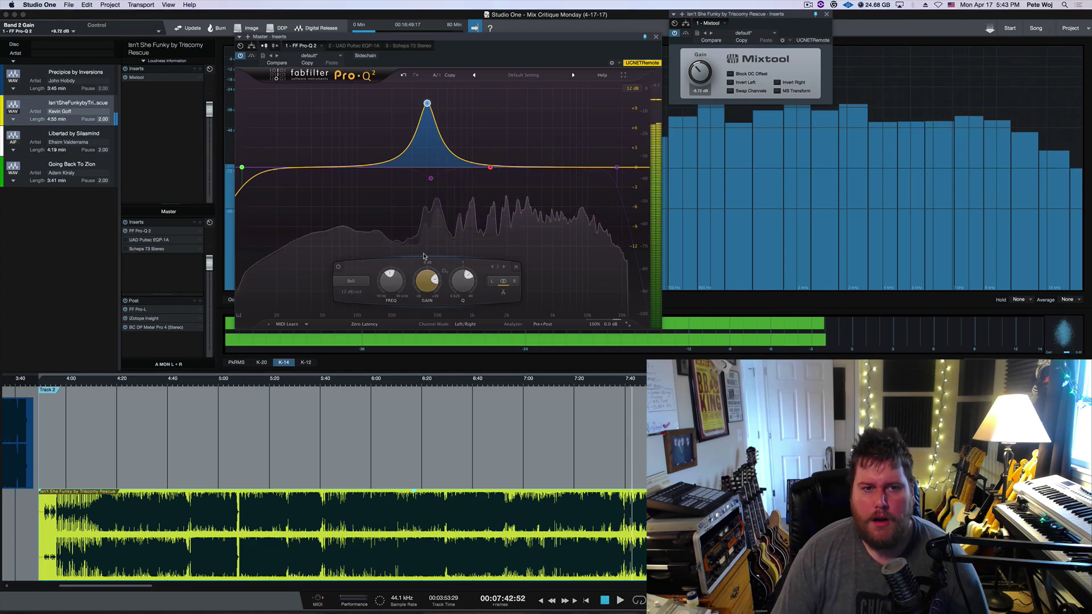
{"action": "key", "text": "space"}
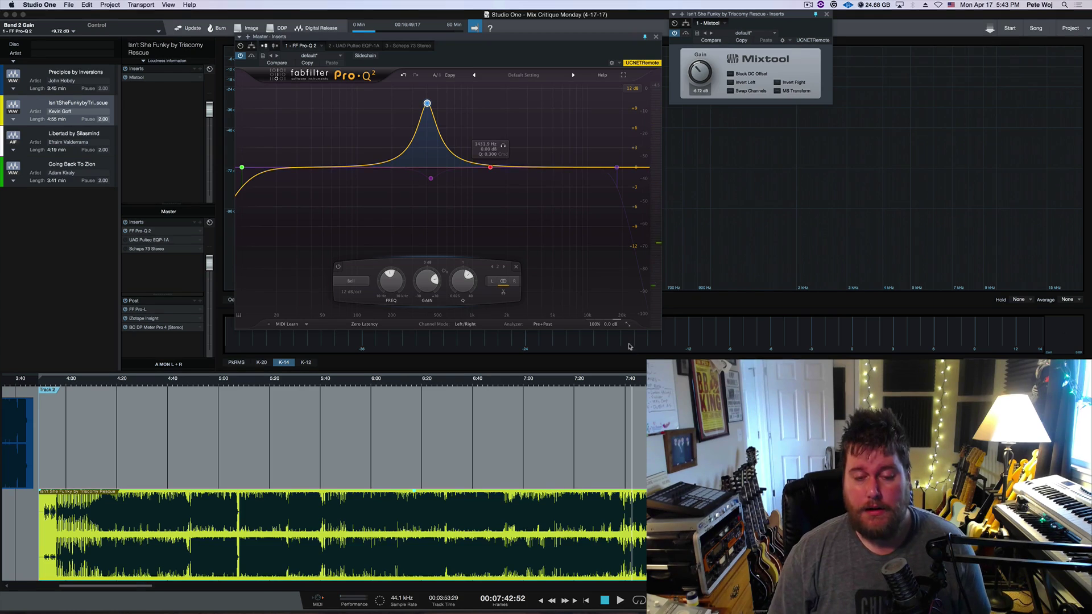
{"action": "left_click", "coordinate": [456, 384]}
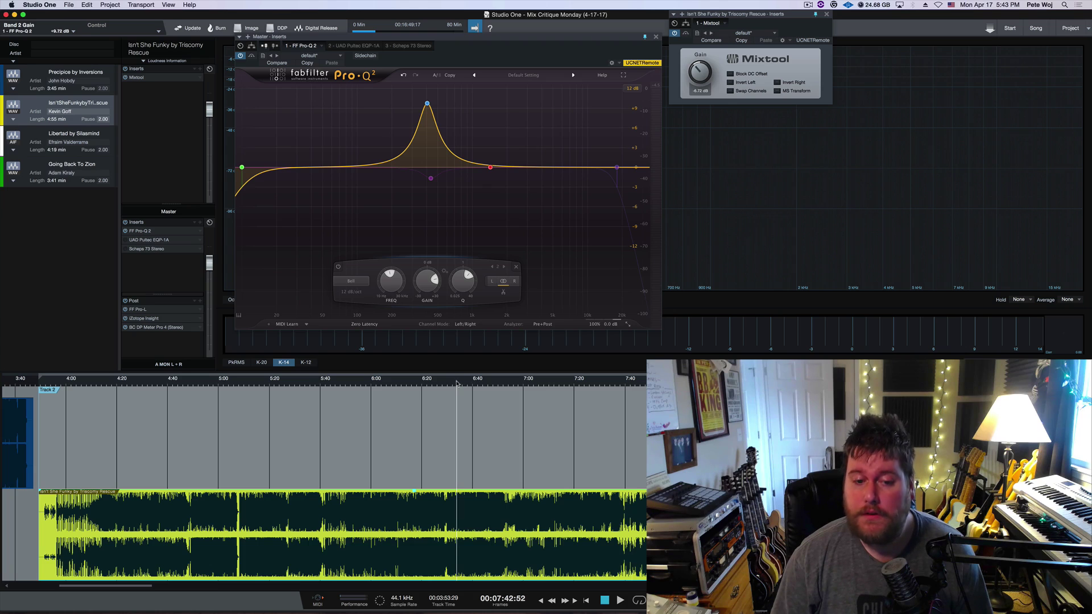
{"action": "key", "text": "space"}
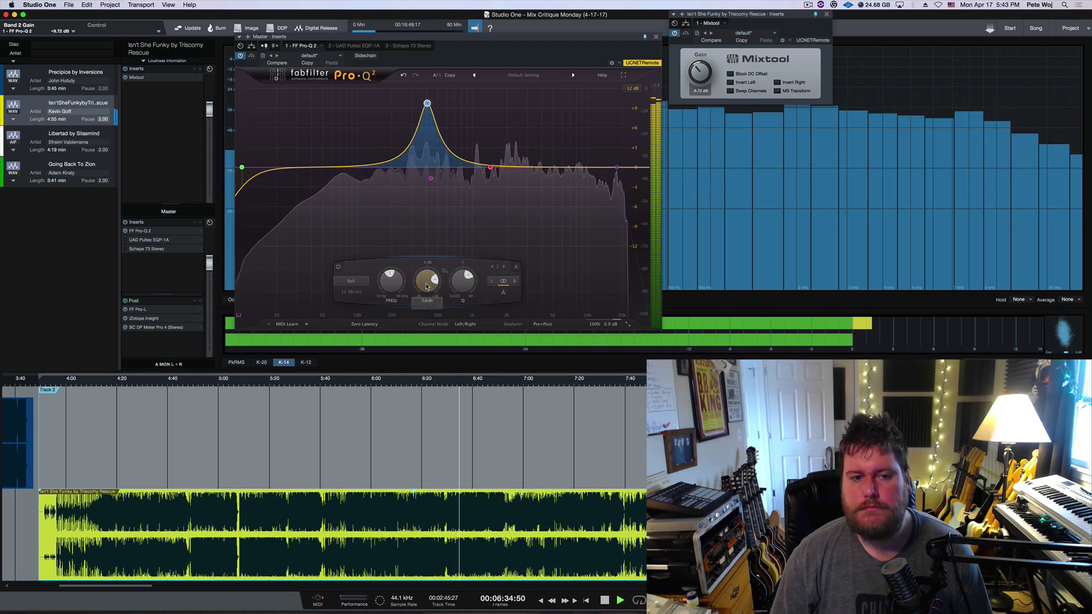
{"action": "left_click_drag", "start_coordinate": [427, 281], "coordinate": [430, 320]}
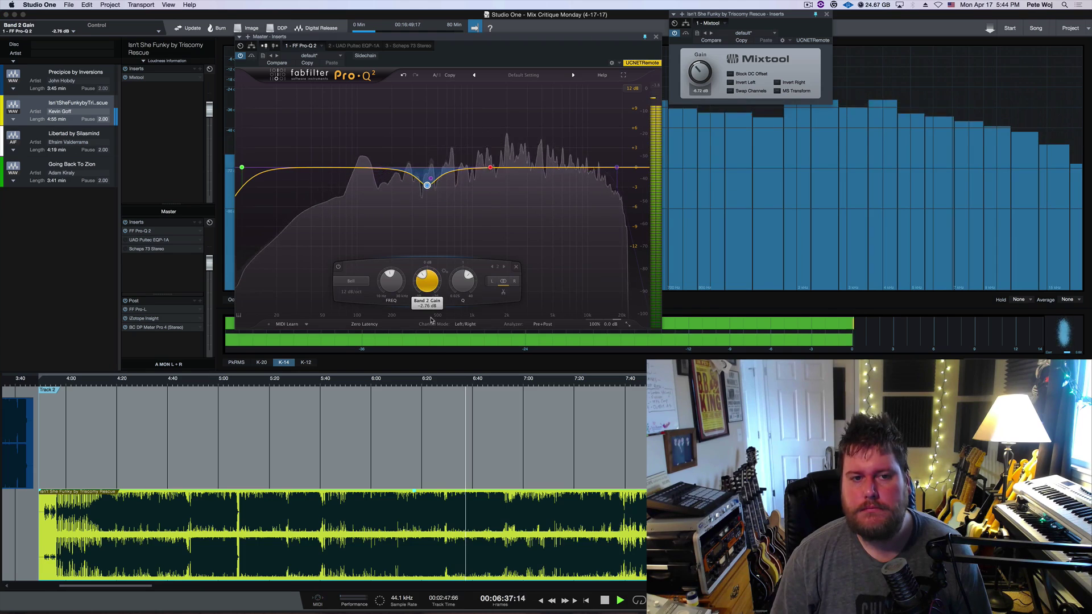
- Compare the deeper band 2 cut against the bypassed EQ, and stop playback
{"action": "left_click", "coordinate": [251, 56]}
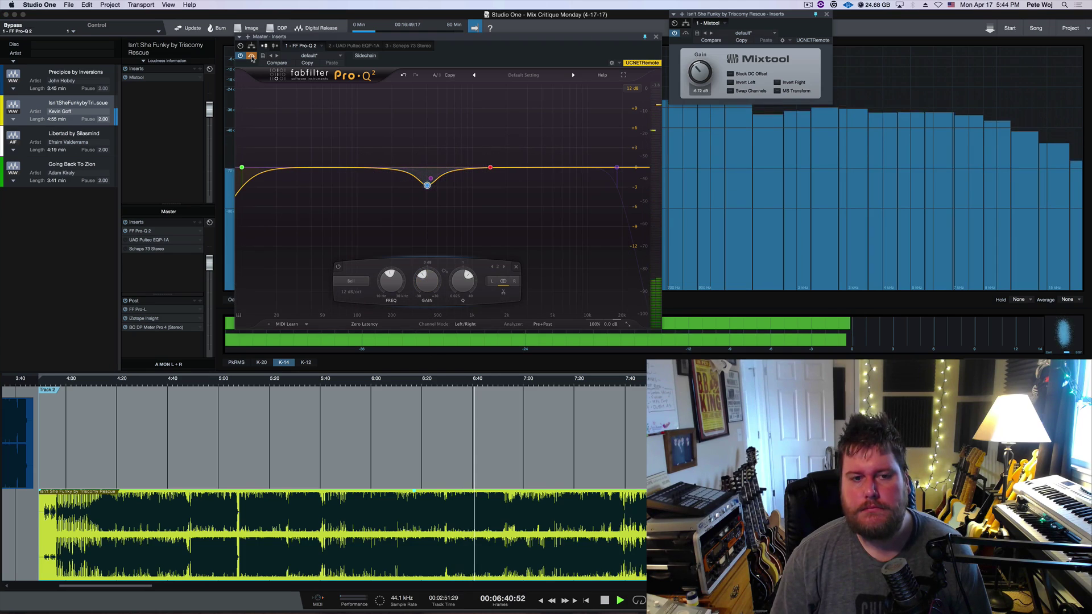
{"action": "left_click", "coordinate": [250, 56]}
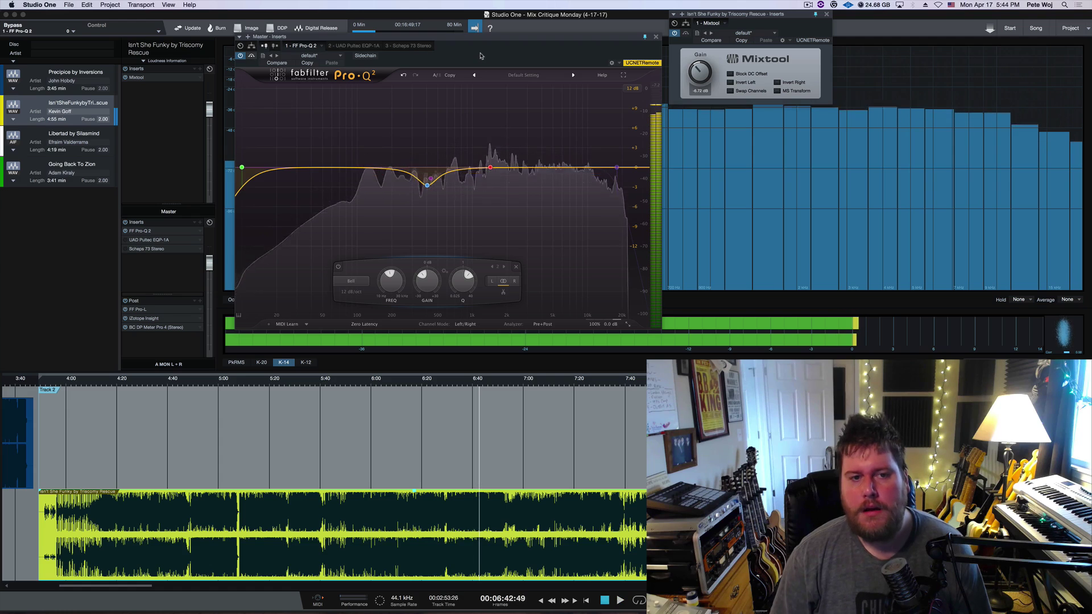
{"action": "key", "text": "space"}
- Flatten band 2 to about 0 dB and reset Pro-Q 2 to its Default Setting preset
{"action": "mouse_move", "coordinate": [418, 207]}
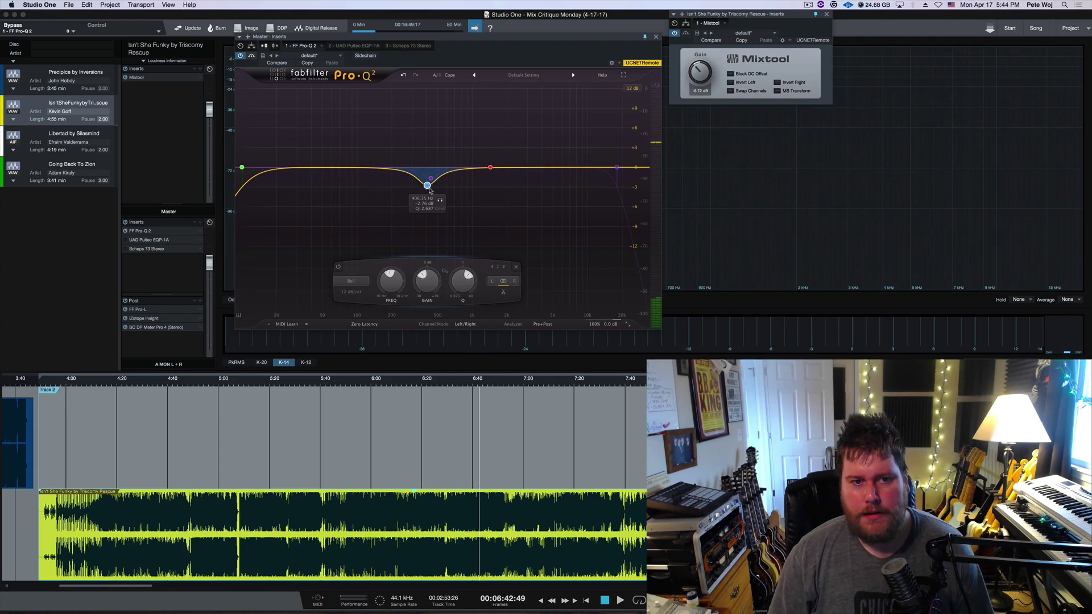
{"action": "left_click_drag", "start_coordinate": [428, 186], "coordinate": [429, 169]}
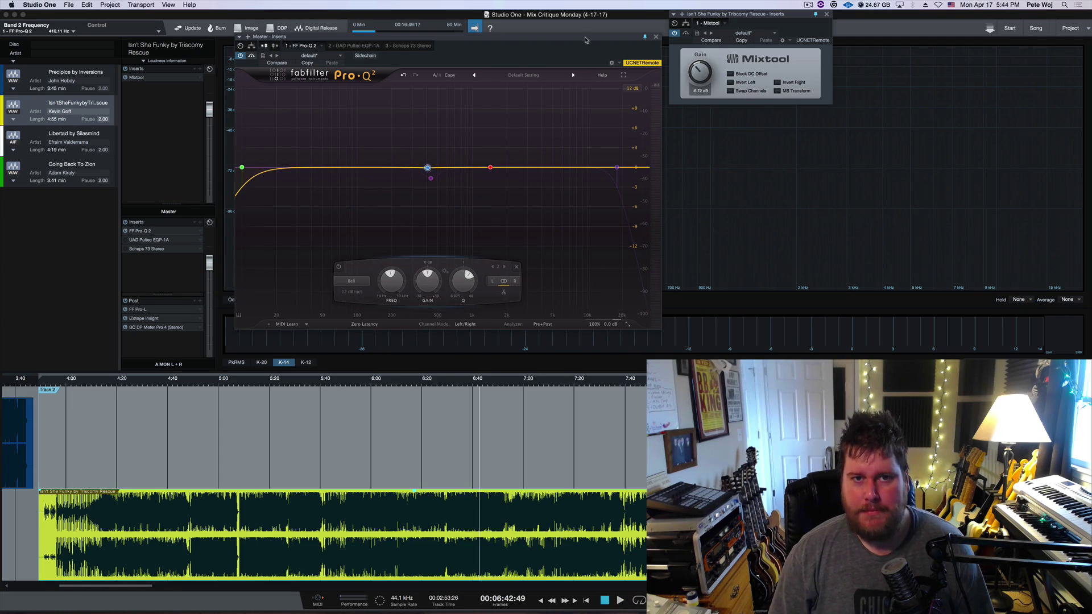
{"action": "left_click", "coordinate": [518, 75]}
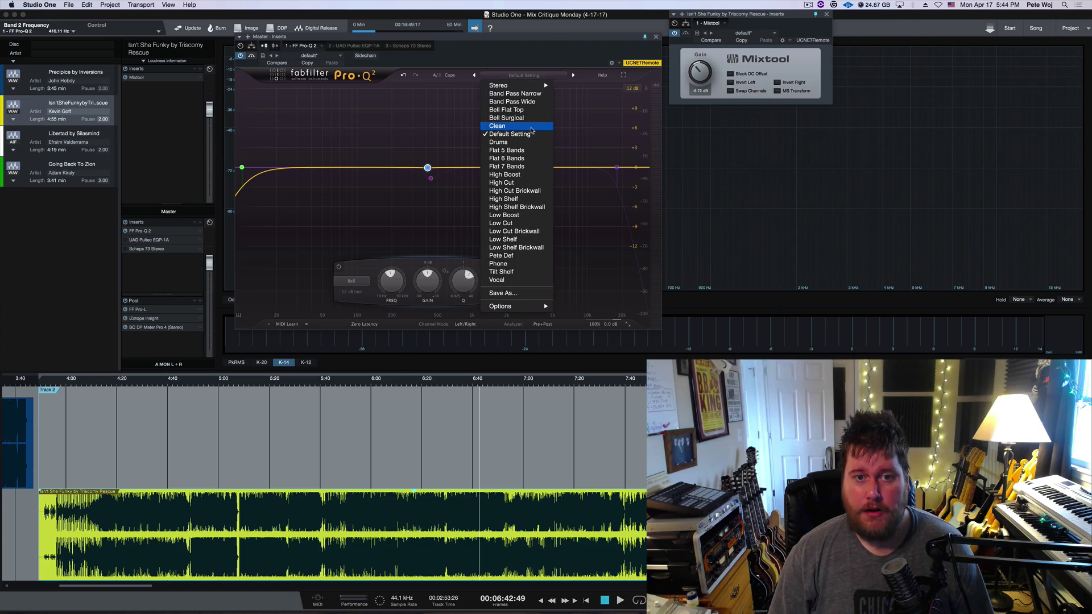
{"action": "key", "text": "Escape"}
- Set Pro-Q 2's band 1 low cut to 10 Hz and close the master EQ window
{"action": "left_click_drag", "start_coordinate": [242, 168], "coordinate": [281, 169]}
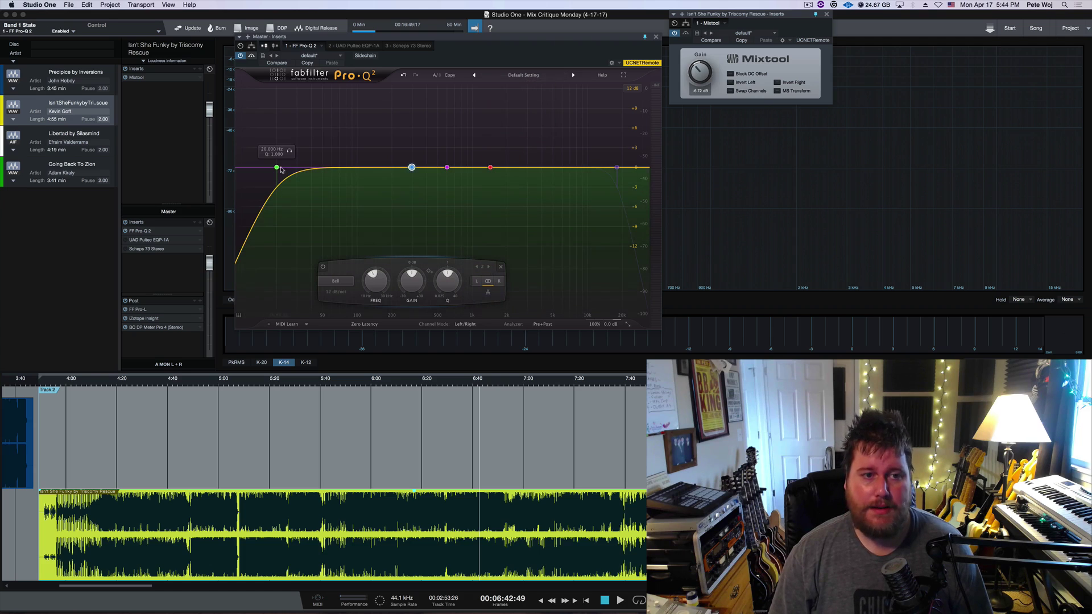
{"action": "left_click", "coordinate": [276, 168]}
{"action": "left_click_drag", "start_coordinate": [306, 284], "coordinate": [307, 293]}
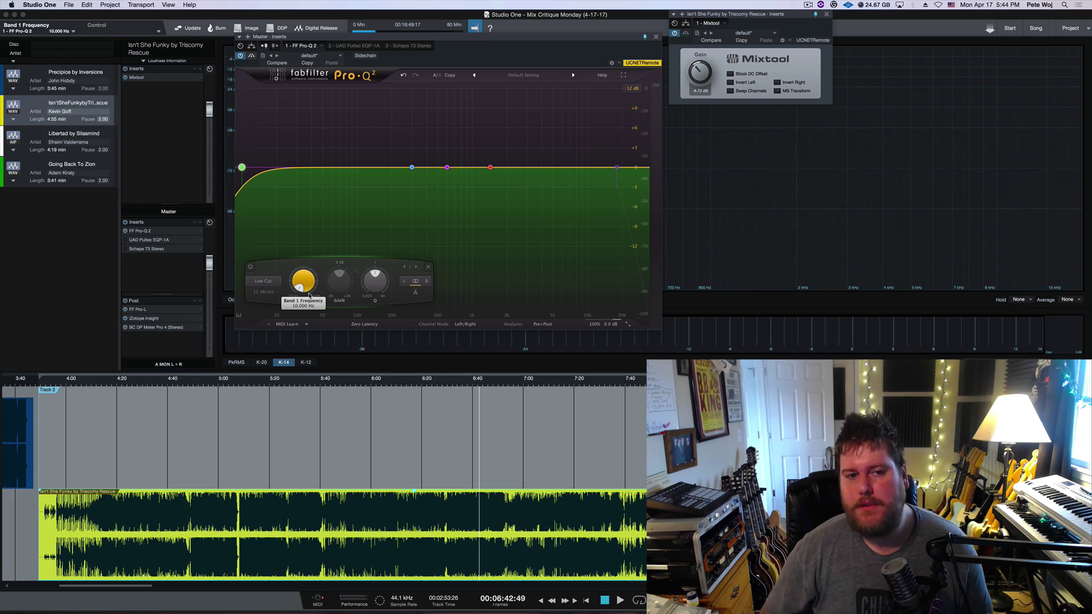
{"action": "left_click", "coordinate": [656, 37]}
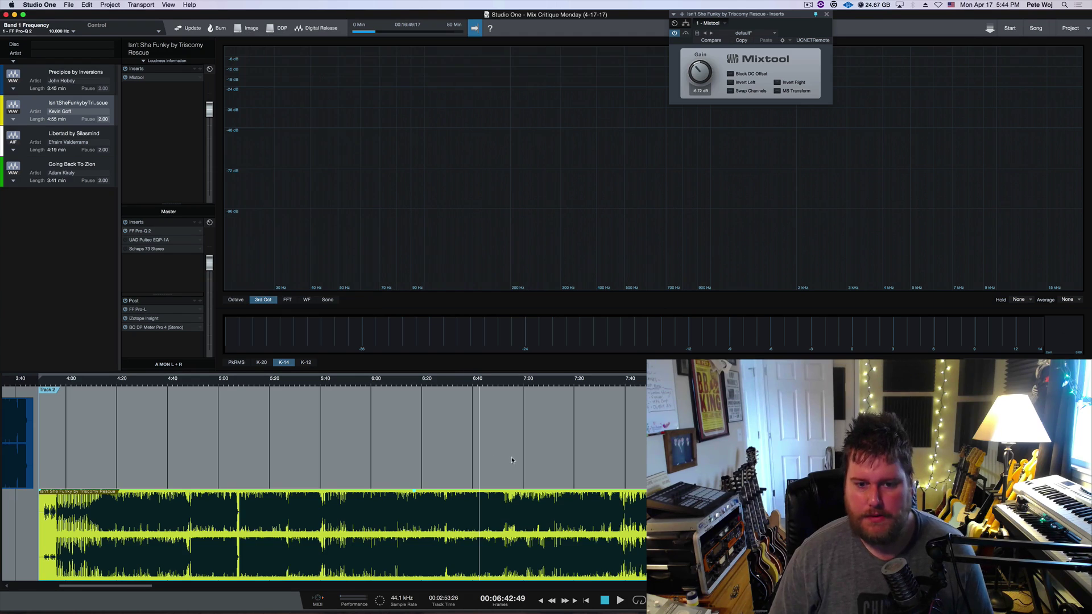
- Audition the rest of Isn't She Funky from about 7:33 through its ending, and stop playback
{"action": "left_click", "coordinate": [607, 385]}
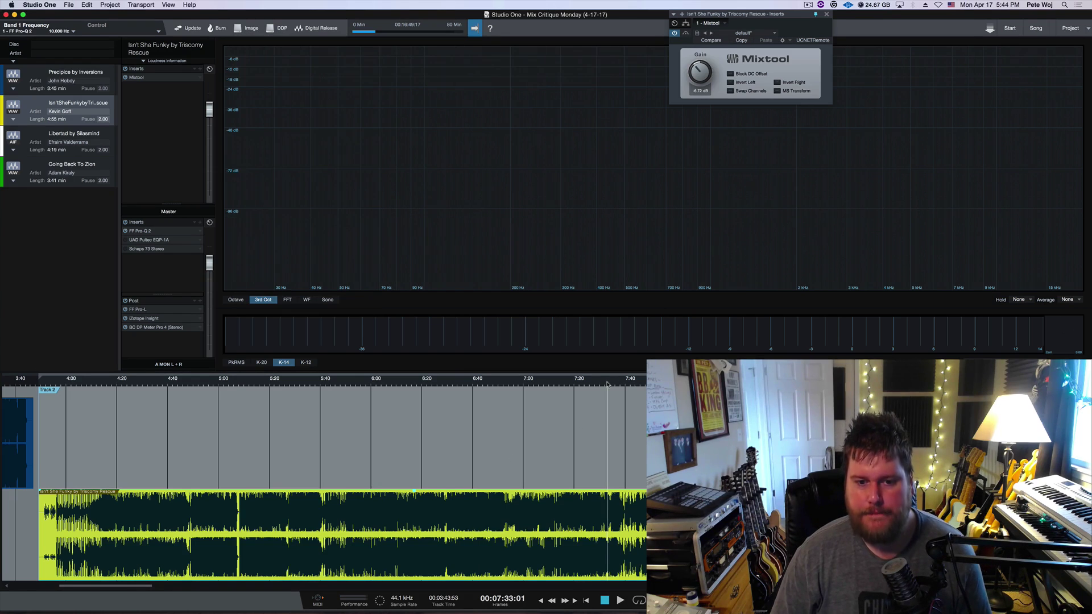
{"action": "key", "text": "space"}
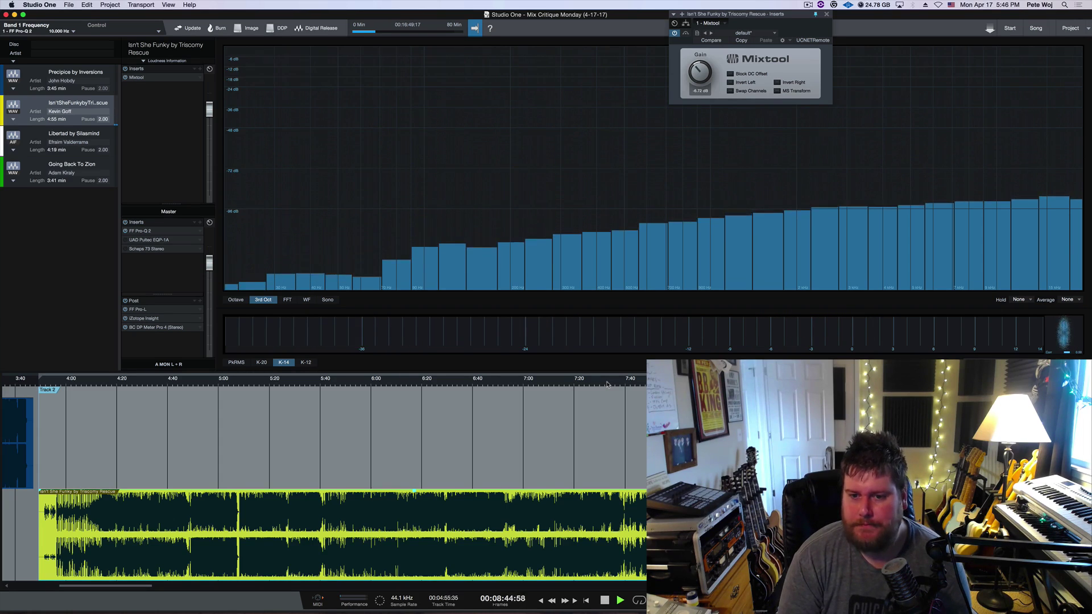
{"action": "key", "text": "space"}
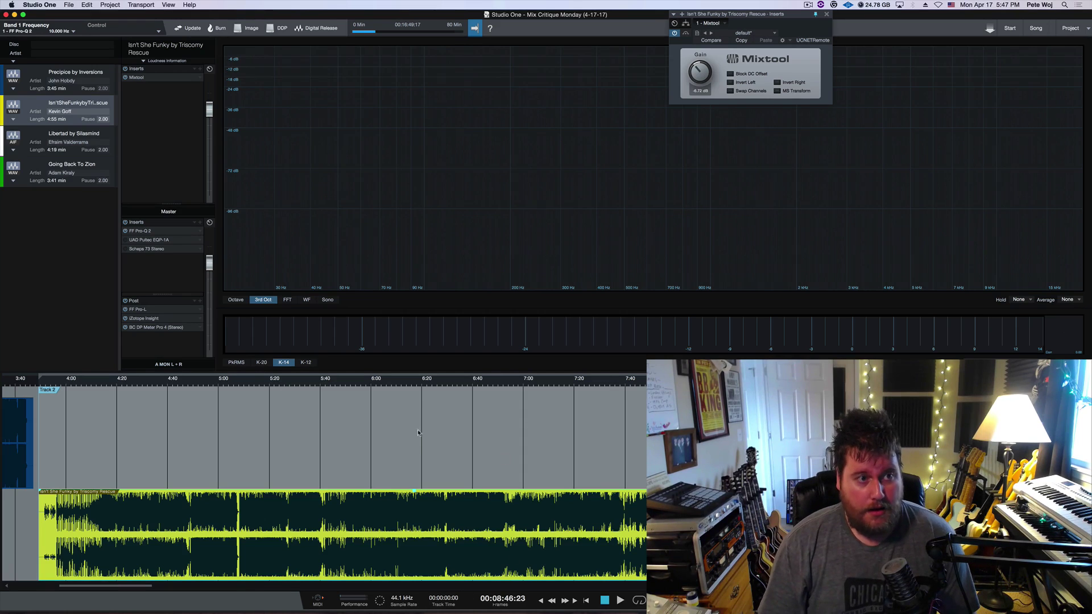
- Select the next submission, the Libertad clip on Track 3, in the project timeline
{"action": "scroll", "coordinate": [436, 420], "scroll_direction": "right", "scroll_amount": 5}
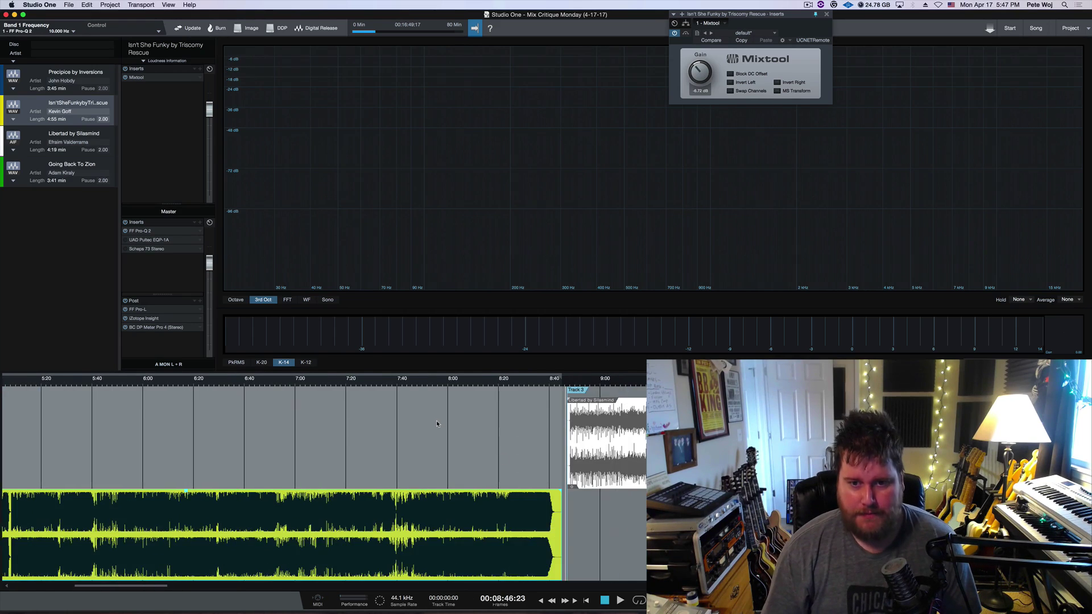
{"action": "scroll", "coordinate": [436, 420], "scroll_direction": "right", "scroll_amount": 7}
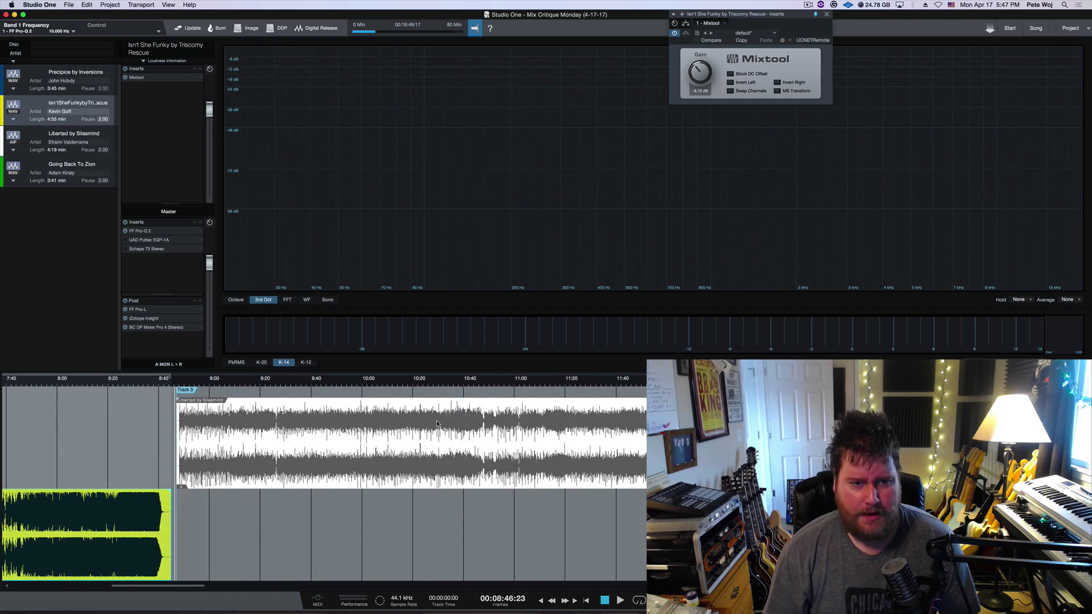
{"action": "scroll", "coordinate": [435, 421], "scroll_direction": "right", "scroll_amount": 3}
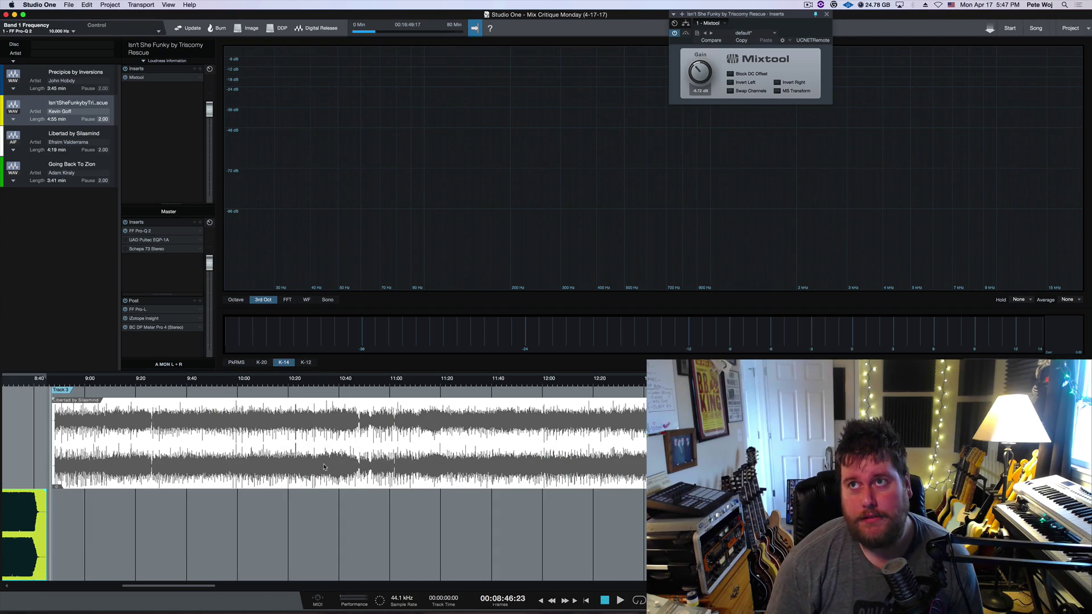
{"action": "left_click", "coordinate": [242, 468]}
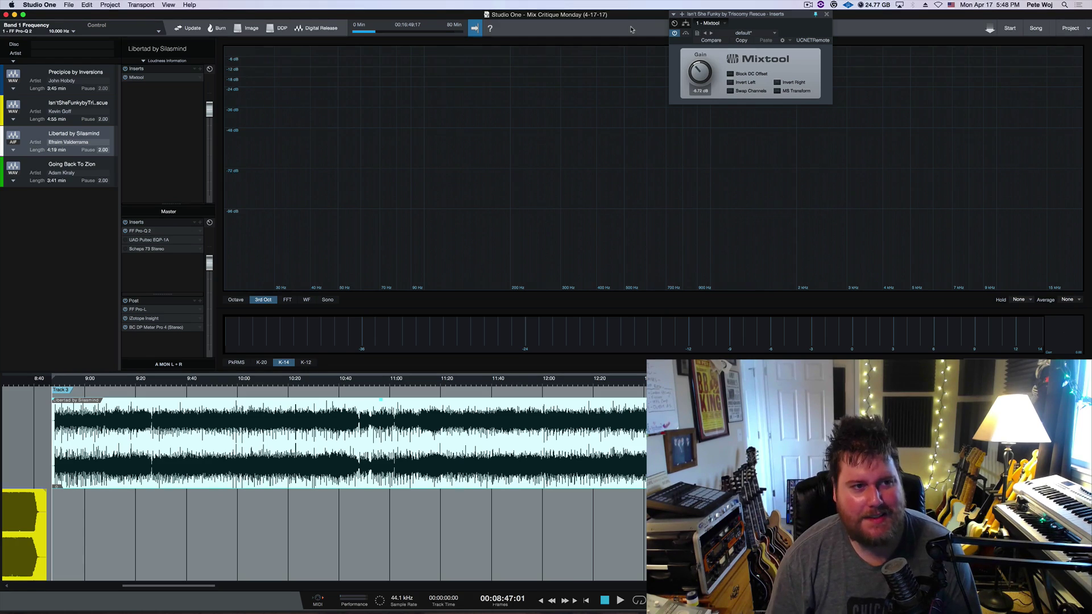
- Close the previous track's Mixtool, open Libertad's Mixtool and audition the opening of Libertad against the level meters
{"action": "left_click", "coordinate": [827, 14]}
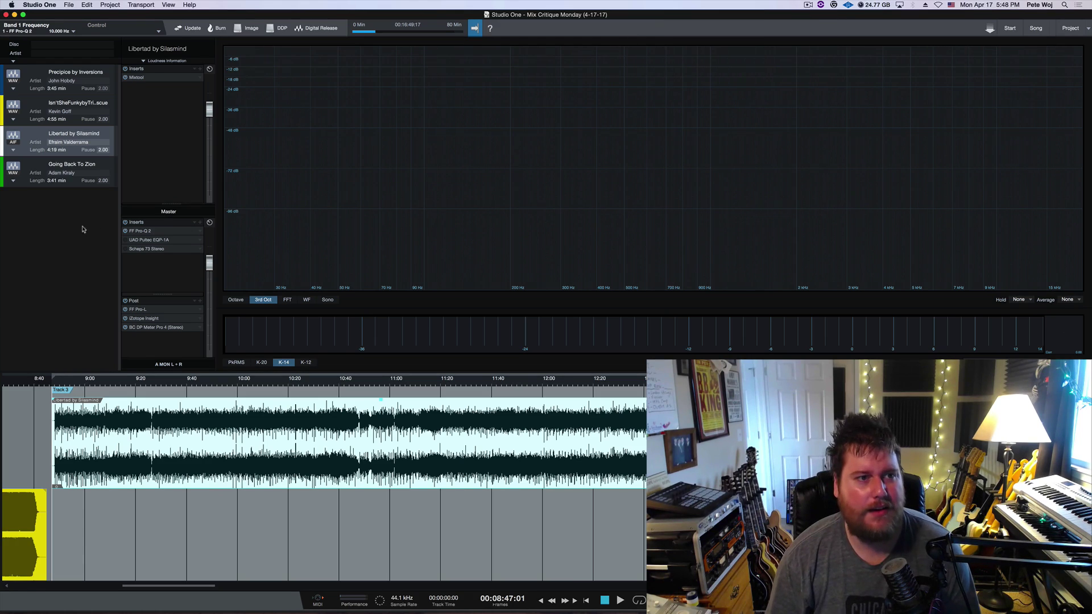
{"action": "key", "text": "space"}
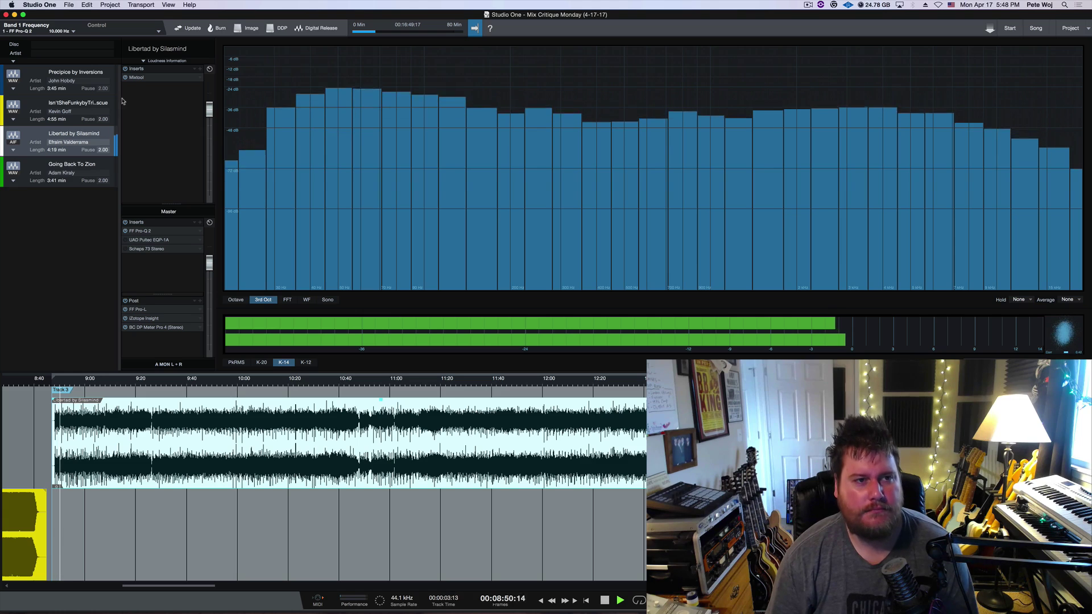
{"action": "double_click", "coordinate": [136, 77]}
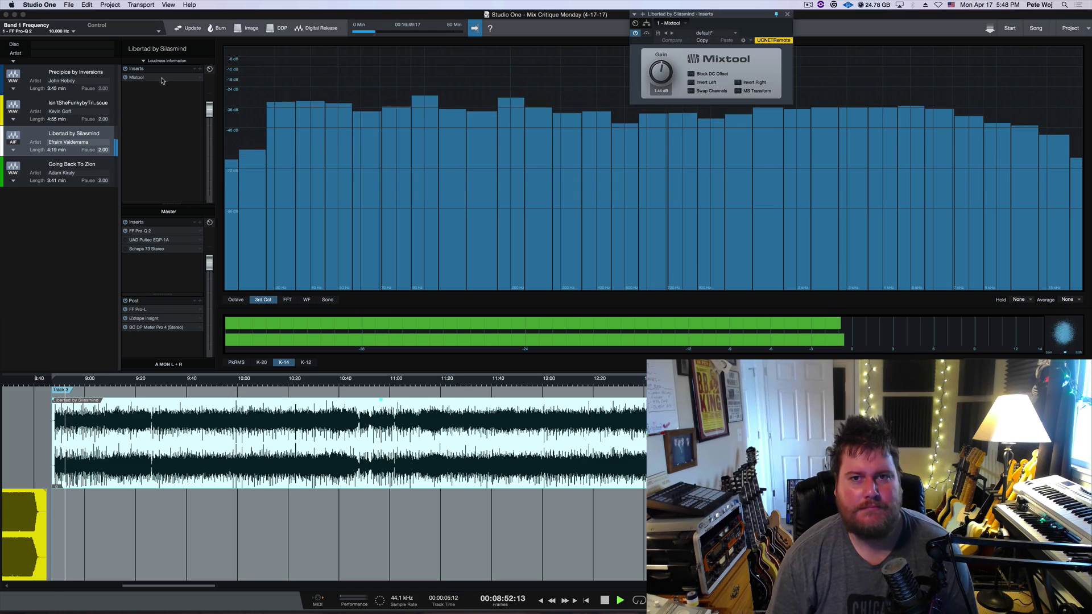
{"action": "left_click_drag", "start_coordinate": [760, 17], "coordinate": [762, 17]}
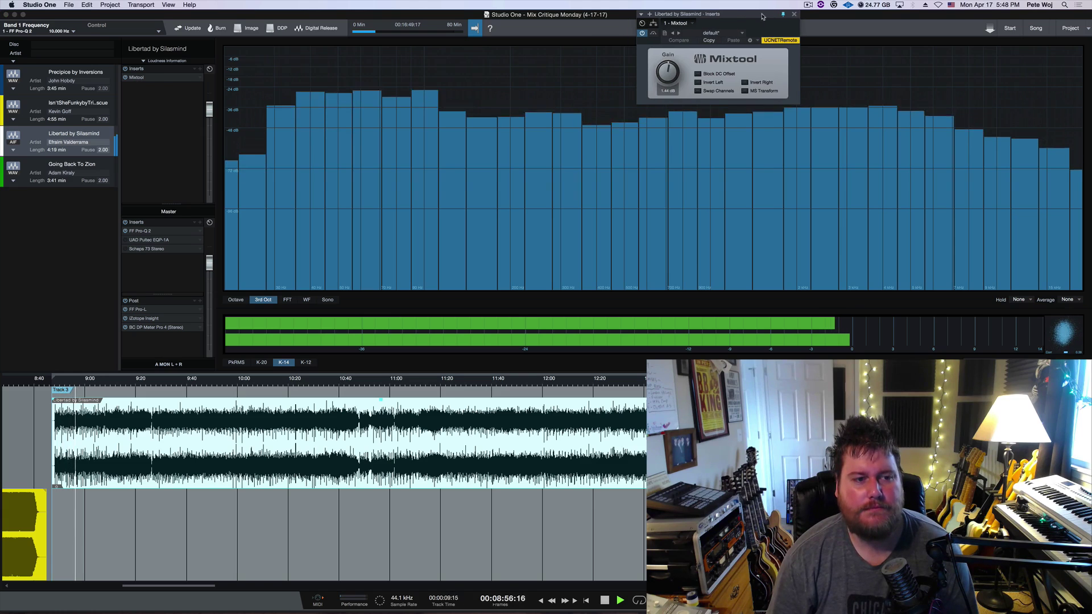
{"action": "key", "text": "space"}
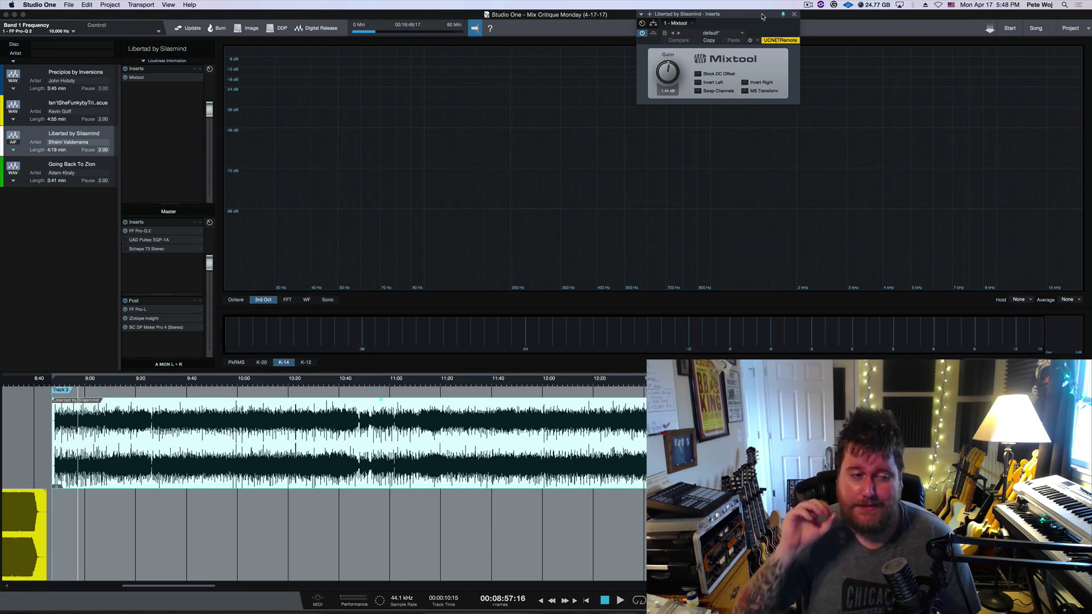
{"action": "key", "text": "space"}
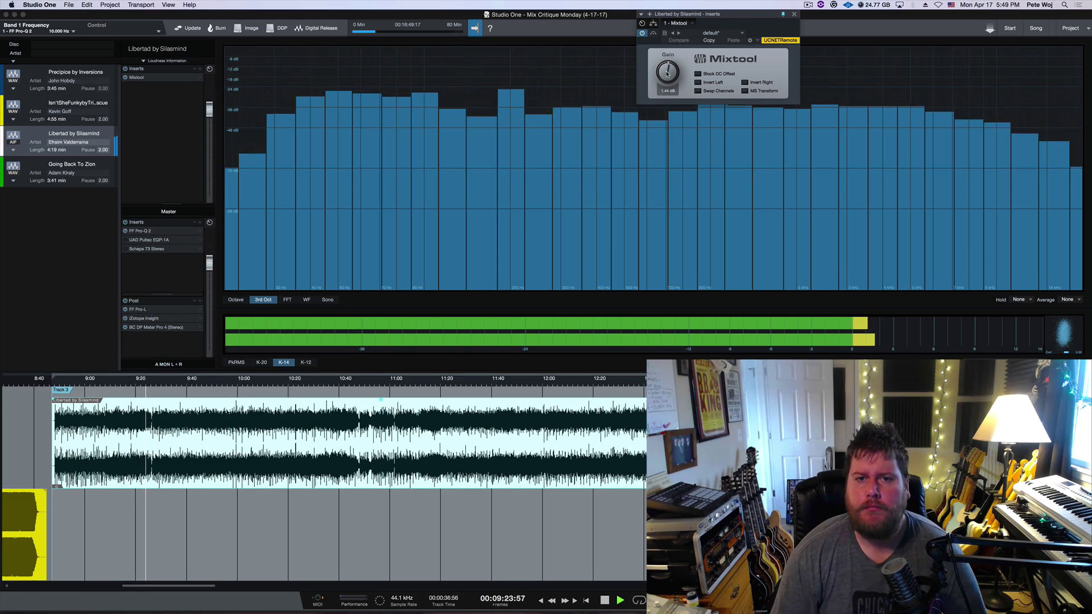
- Set Libertad's Mixtool gain to 0.96 dB during playback and stop at about 10:07
{"action": "double_click", "coordinate": [667, 72]}
{"action": "scroll", "coordinate": [667, 72], "scroll_direction": "up", "scroll_amount": 2}
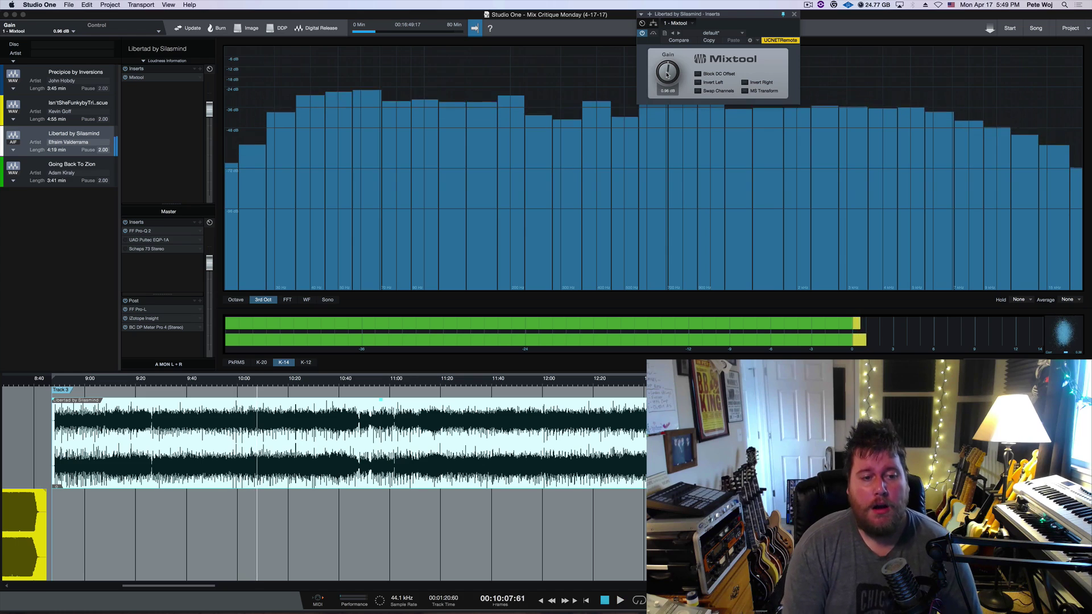
{"action": "key", "text": "space"}
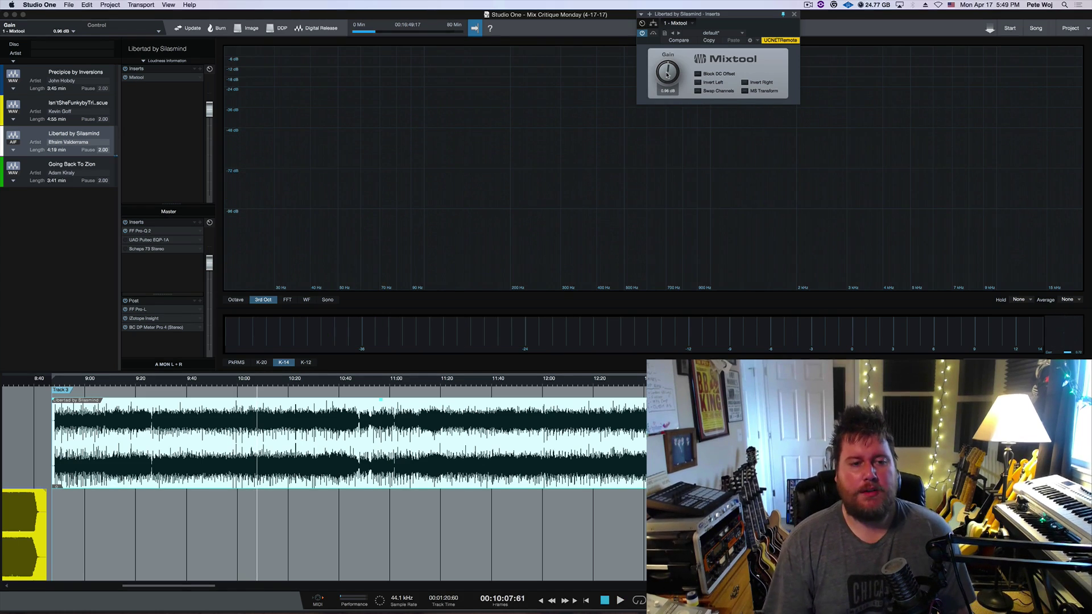
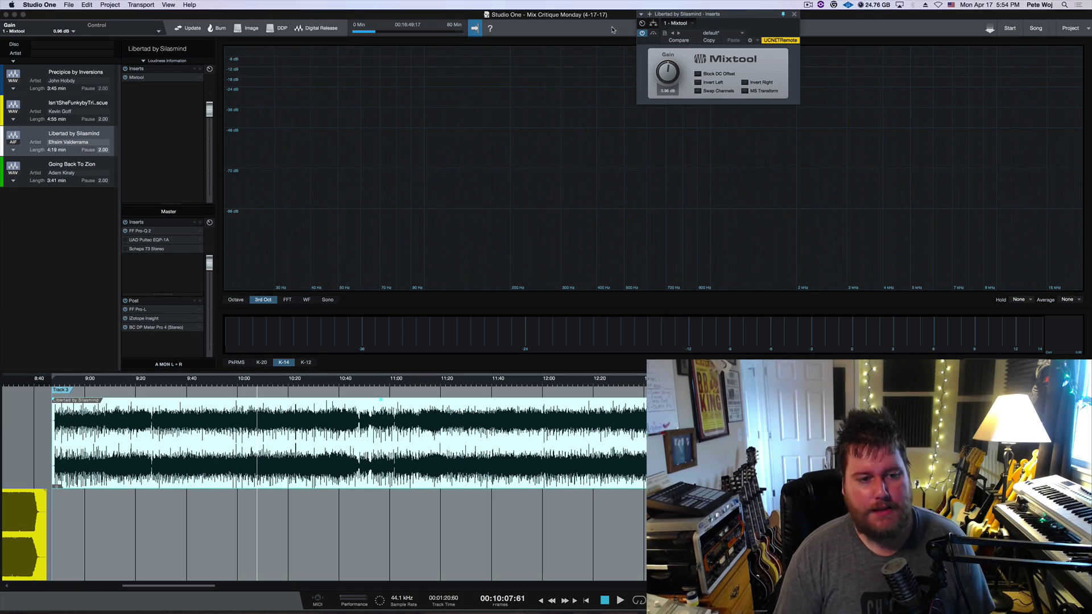
- Resume Libertad from about 10:07 and reset its Mixtool gain to 0.00 dB while auditioning the rest of the song
{"action": "key", "text": "space"}
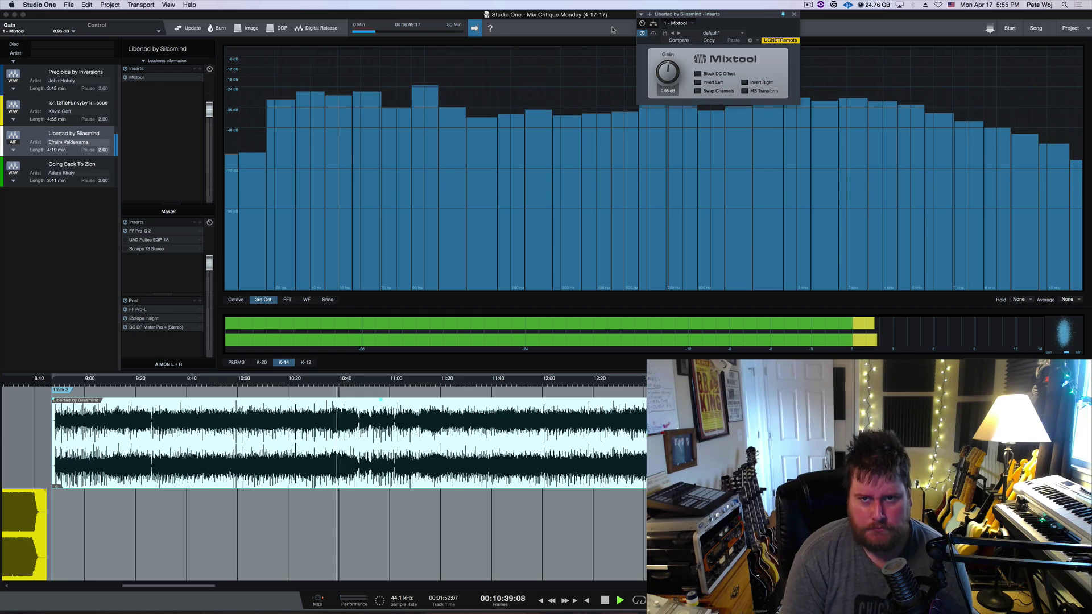
{"action": "left_click", "coordinate": [667, 72], "text": "alt"}
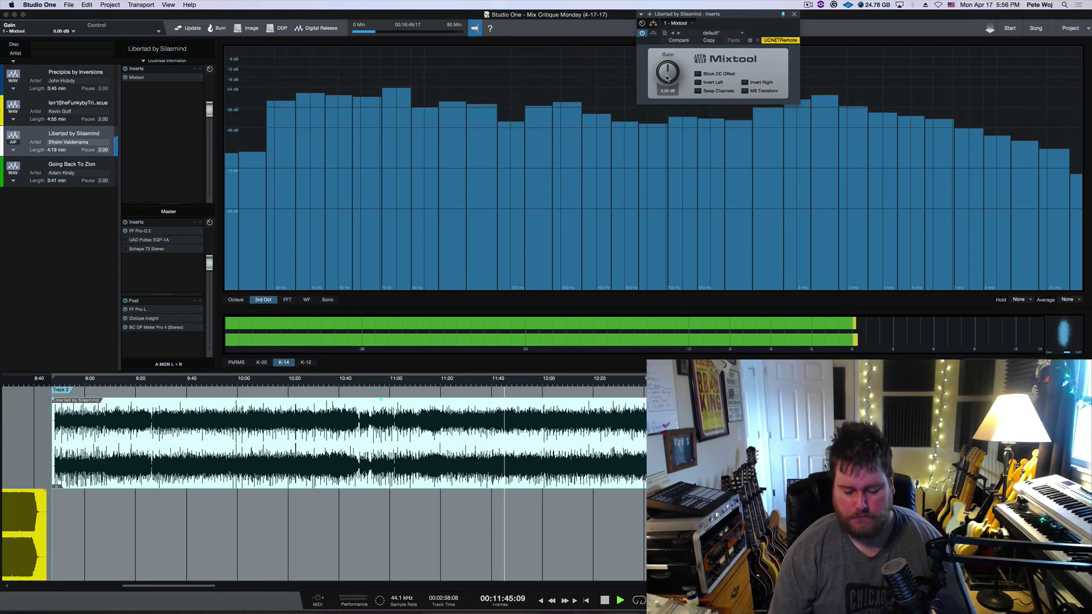
{"action": "mouse_move", "coordinate": [542, 168]}
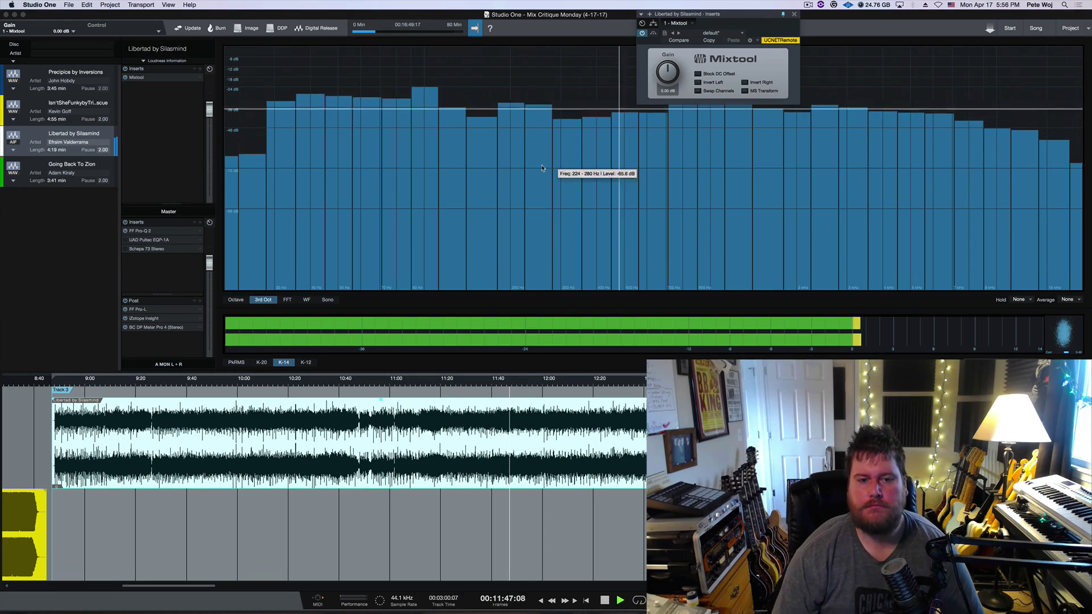
{"action": "scroll", "coordinate": [258, 420], "scroll_direction": "right", "scroll_amount": 2}
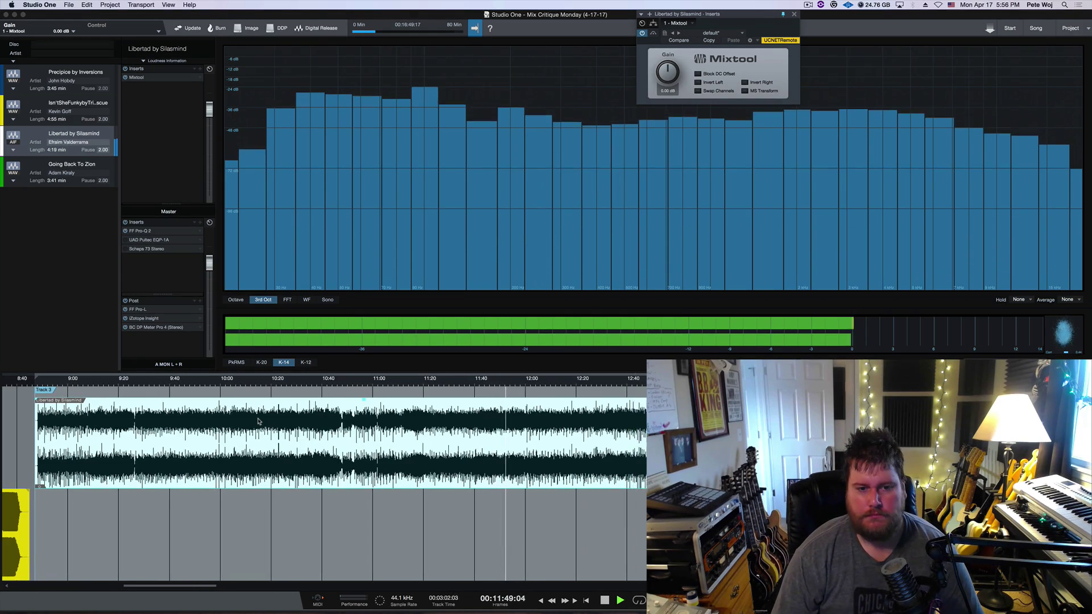
{"action": "scroll", "coordinate": [258, 420], "scroll_direction": "right", "scroll_amount": 10}
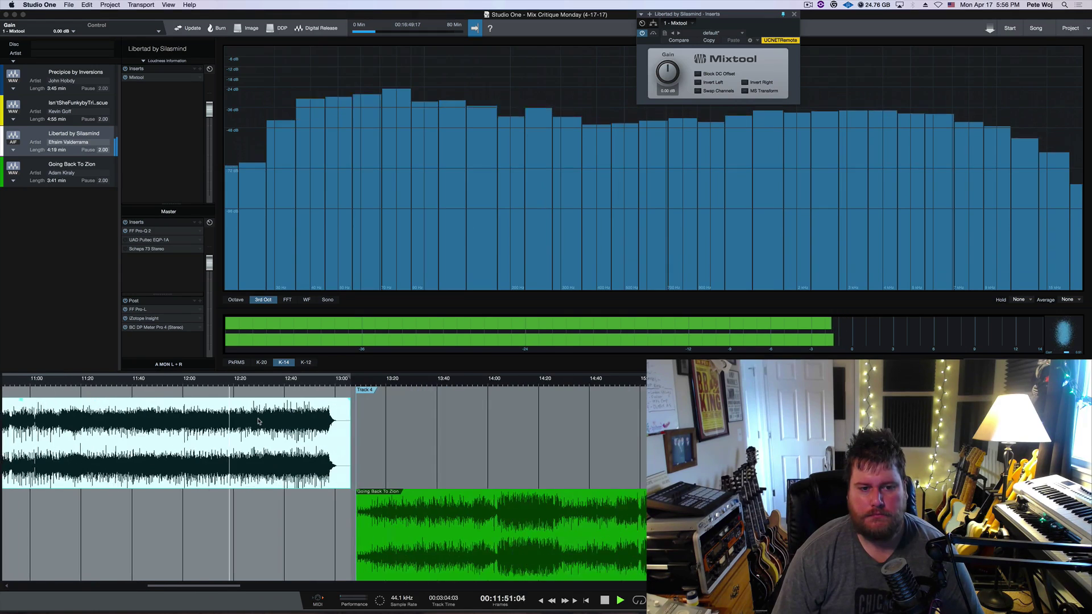
{"action": "scroll", "coordinate": [257, 421], "scroll_direction": "right", "scroll_amount": 5}
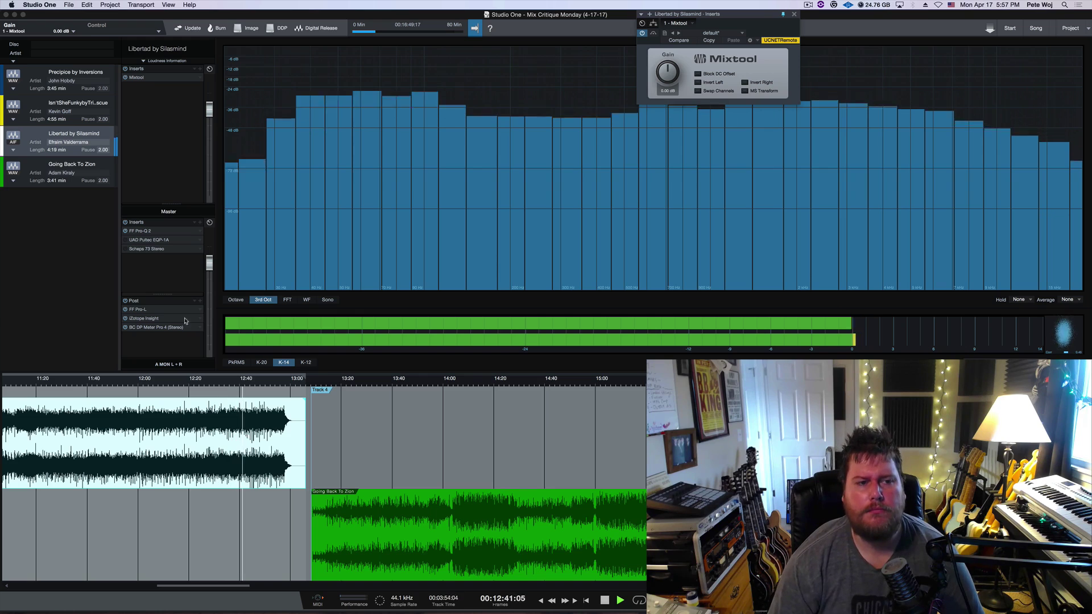
- Examine the end of Libertad in the master Pro-Q 2's spectrum, close the EQ window and stop playback
{"action": "left_click", "coordinate": [146, 231]}
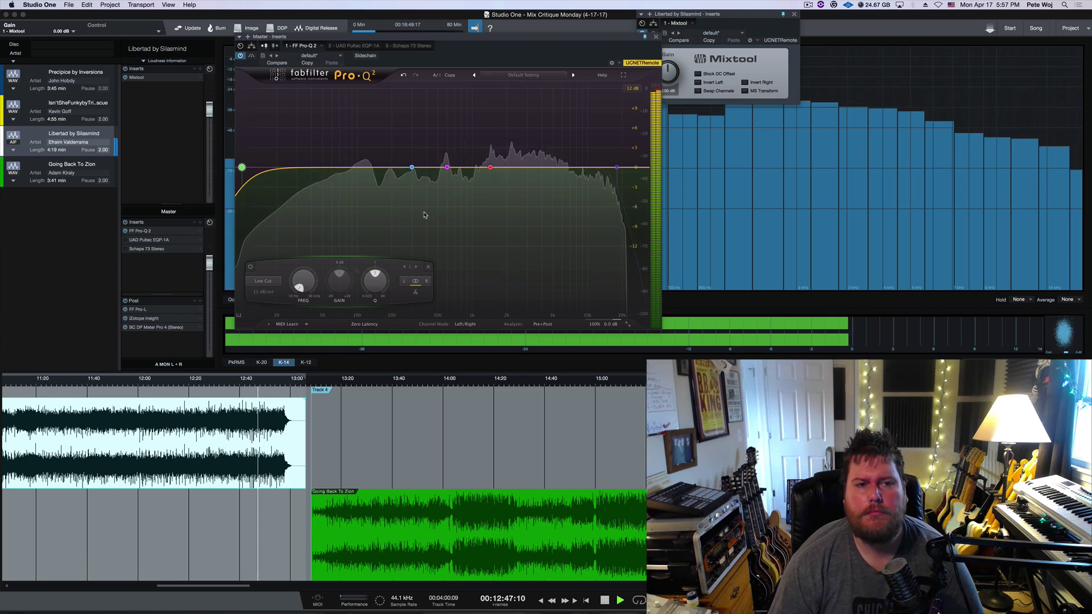
{"action": "left_click_drag", "start_coordinate": [359, 195], "coordinate": [358, 167]}
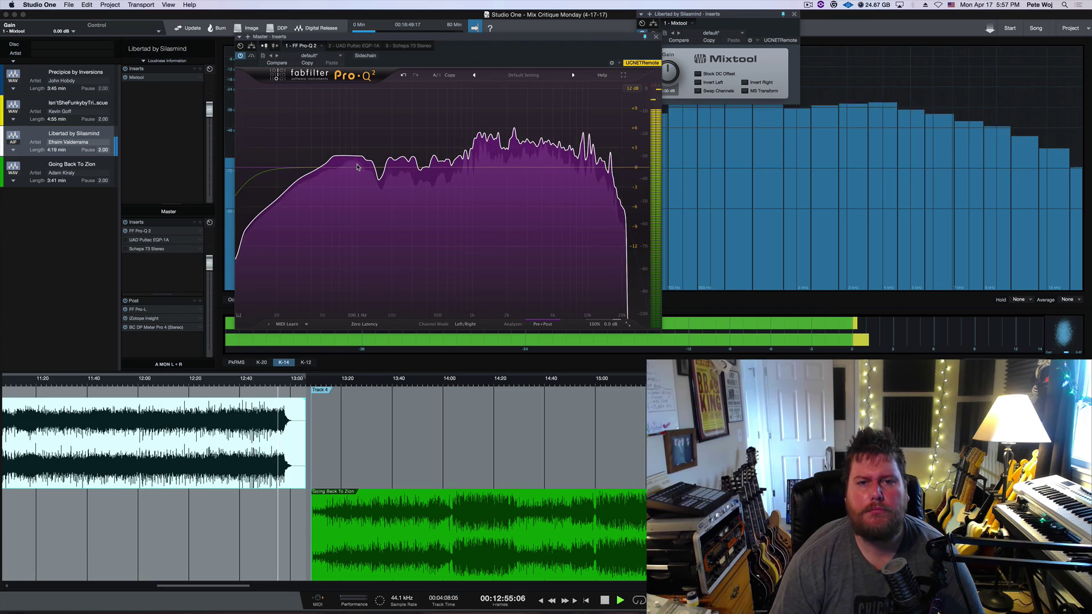
{"action": "left_click_drag", "start_coordinate": [357, 167], "coordinate": [357, 166]}
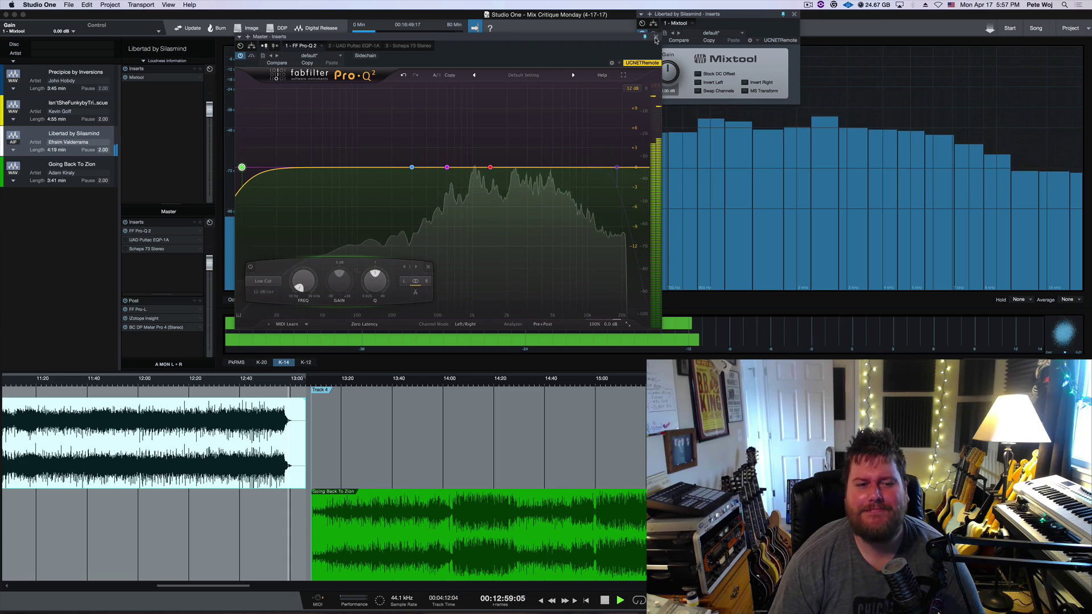
{"action": "left_click", "coordinate": [655, 36]}
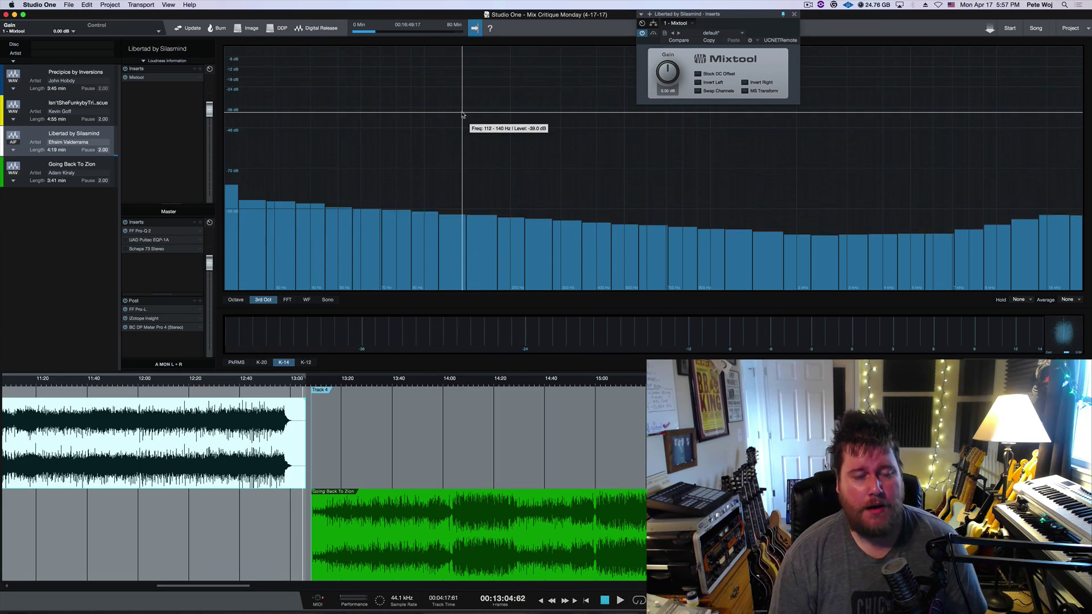
{"action": "key", "text": "space"}
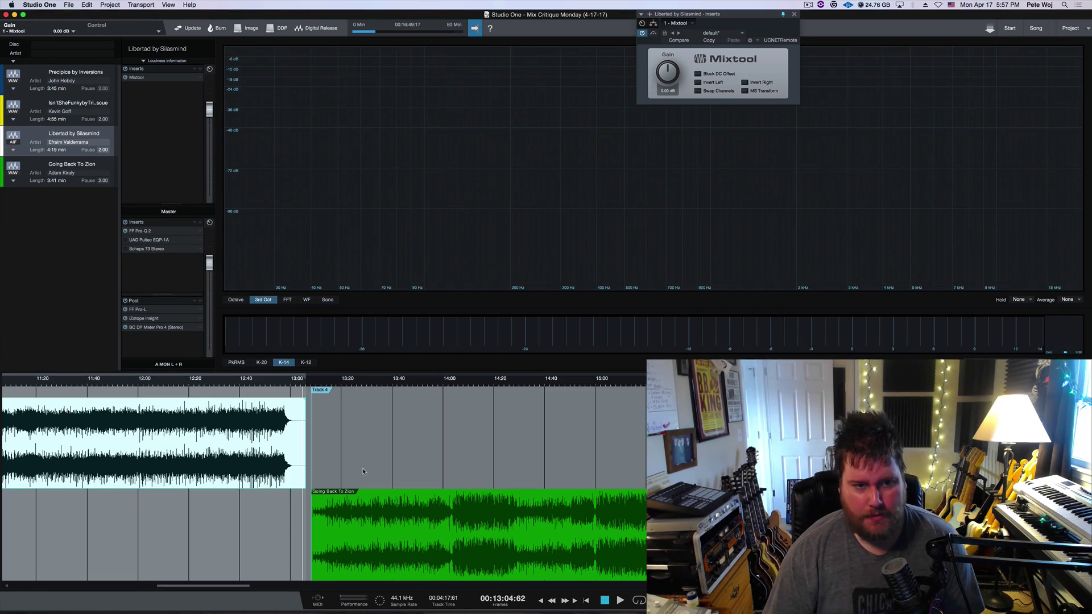
- In the master Pro-Q 2, raise band 1's low cut to about 30.5 Hz and boost band 2 about 3.75 dB near 34.5 Hz
{"action": "scroll", "coordinate": [336, 457], "scroll_direction": "left", "scroll_amount": 5}
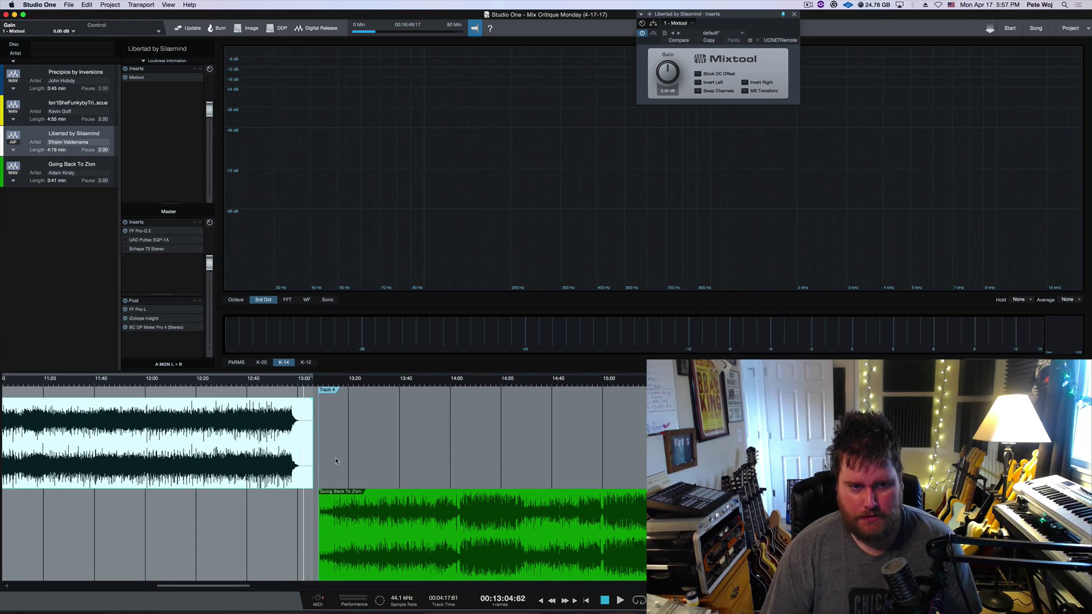
{"action": "scroll", "coordinate": [335, 461], "scroll_direction": "left", "scroll_amount": 2}
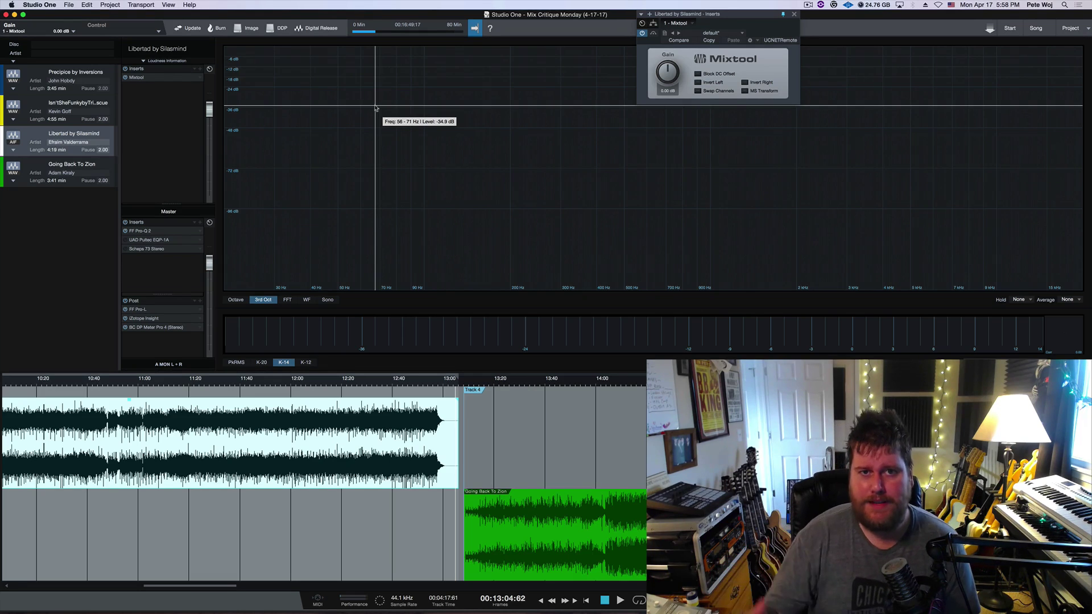
{"action": "left_click", "coordinate": [149, 231]}
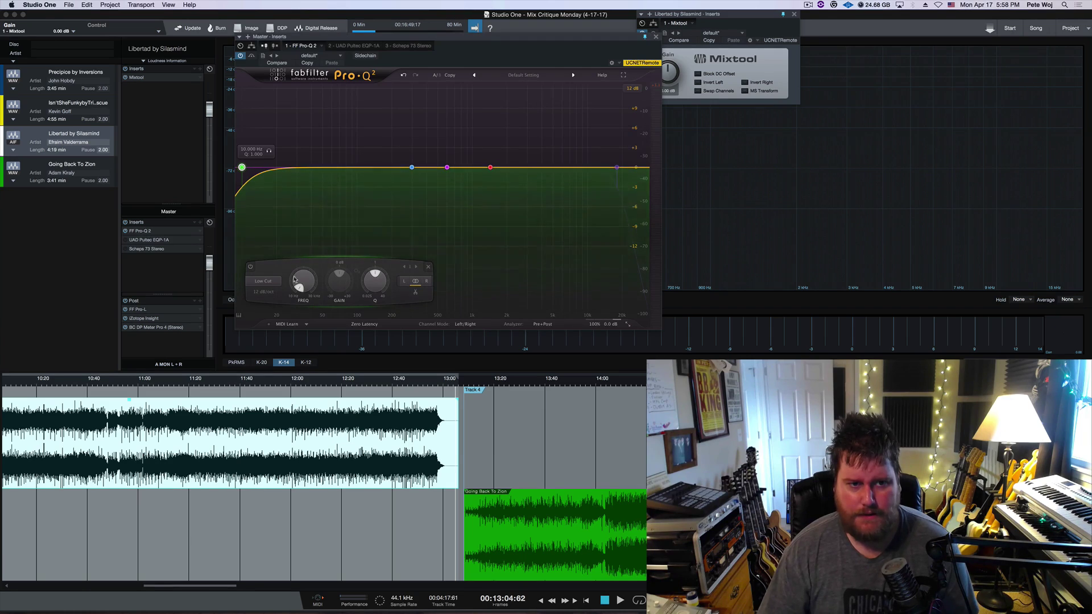
{"action": "left_click_drag", "start_coordinate": [303, 281], "coordinate": [299, 263]}
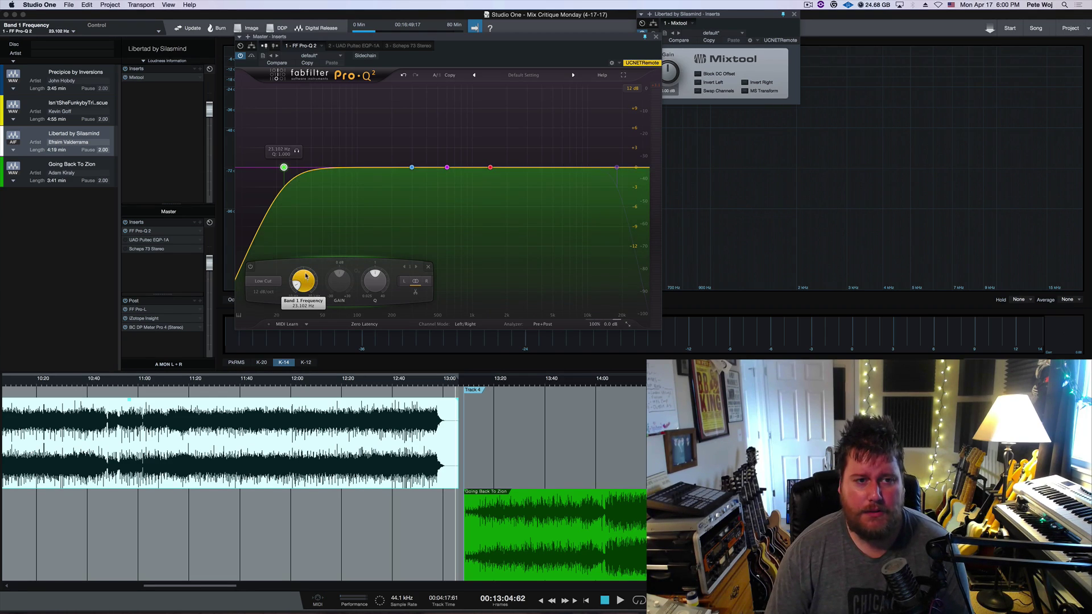
{"action": "left_click_drag", "start_coordinate": [306, 276], "coordinate": [305, 267]}
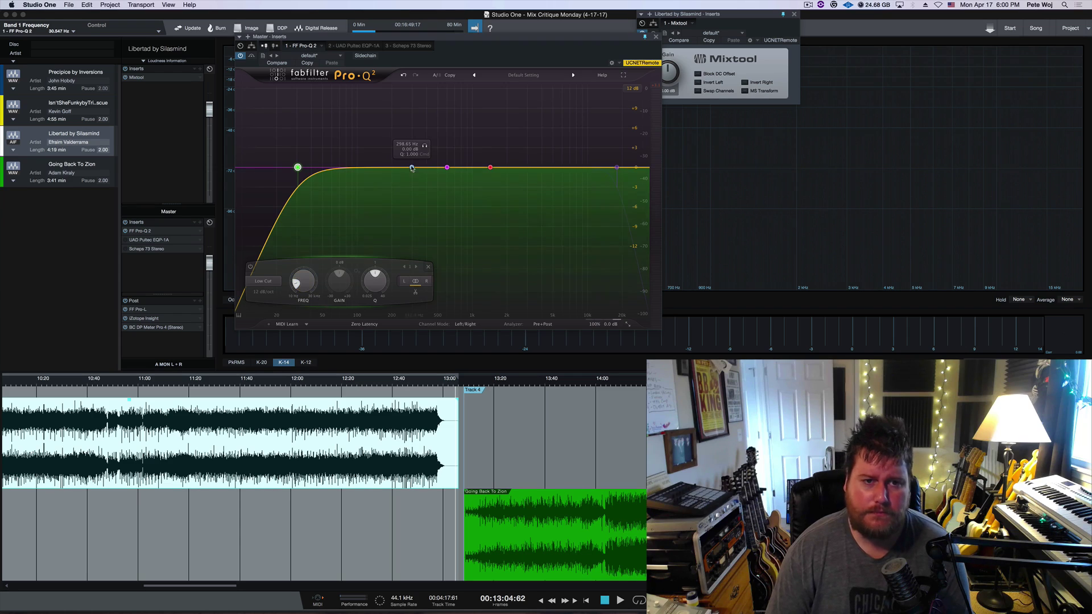
{"action": "left_click_drag", "start_coordinate": [412, 167], "coordinate": [305, 142]}
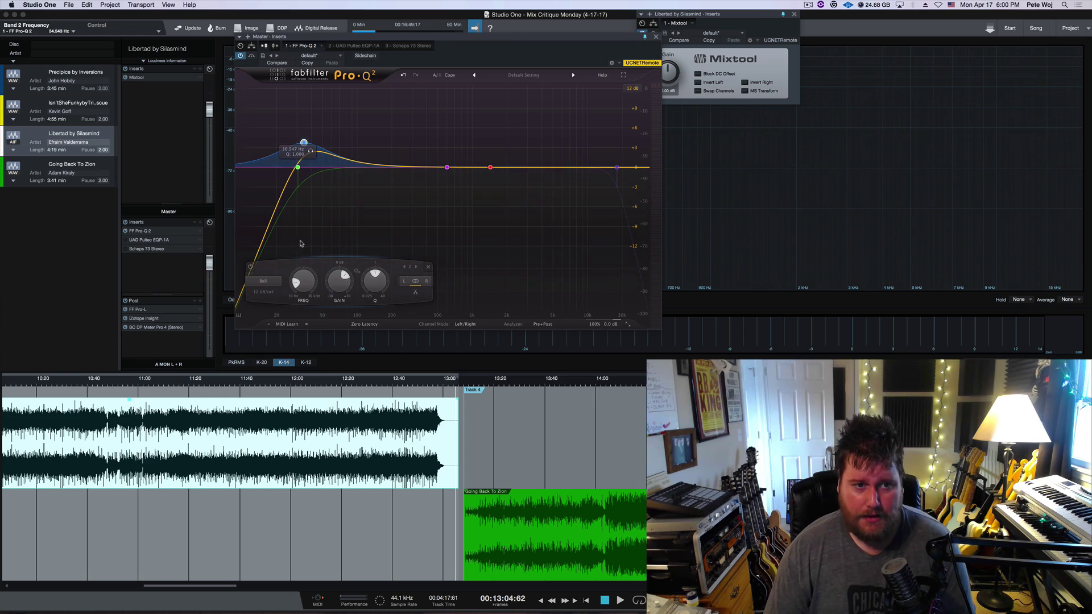
- Set the frequency of Pro-Q 2's band 1 low cut to 50 Hz
{"action": "left_click", "coordinate": [297, 167]}
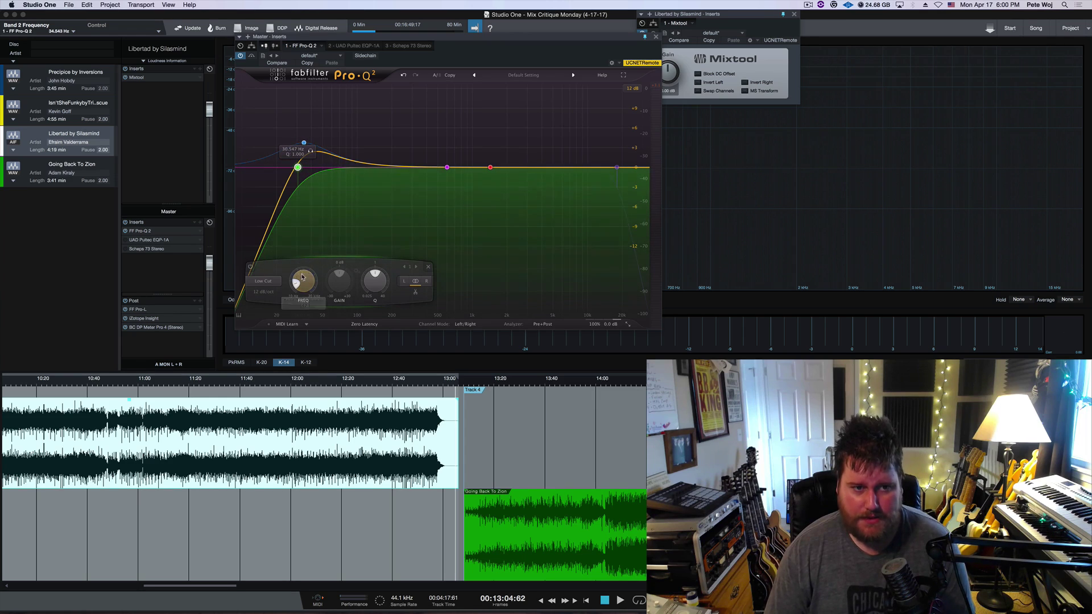
{"action": "scroll", "coordinate": [304, 303], "scroll_direction": "up", "scroll_amount": 2}
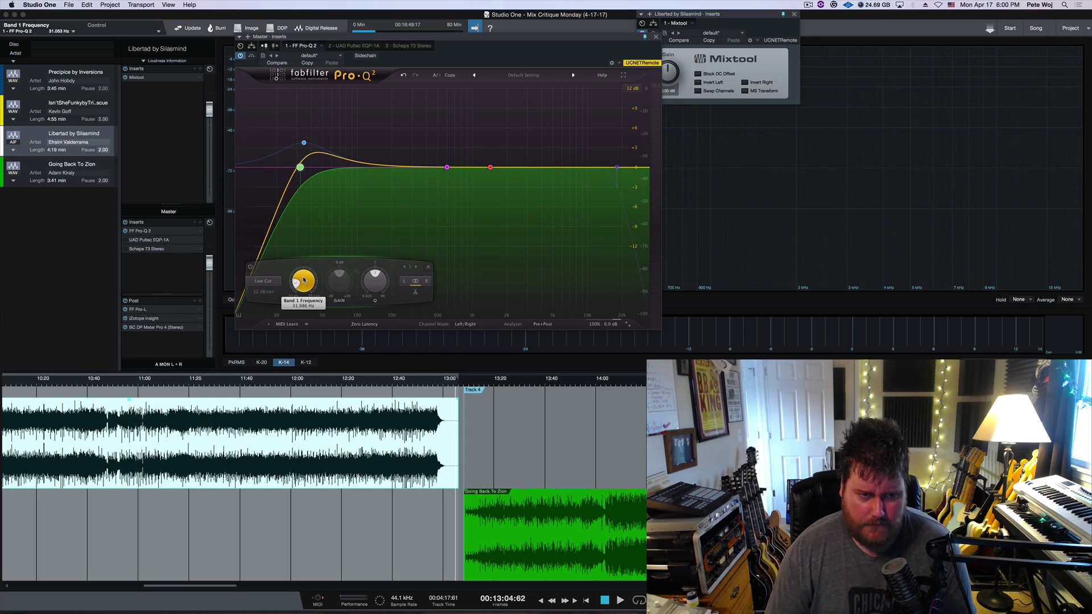
{"action": "double_click", "coordinate": [303, 305]}
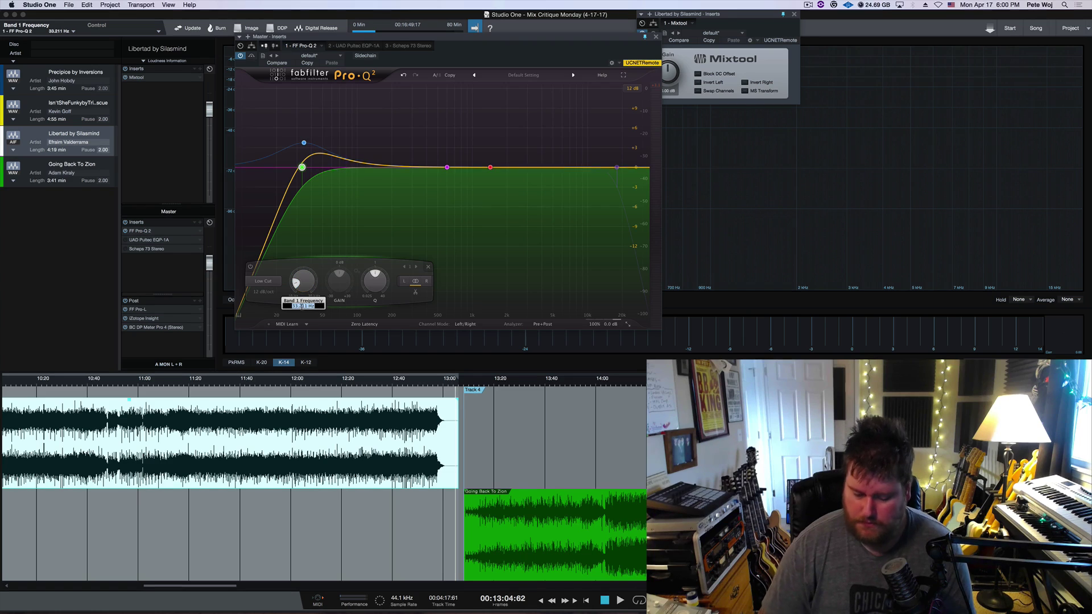
{"action": "type", "text": "50"}
{"action": "key", "text": "Return"}
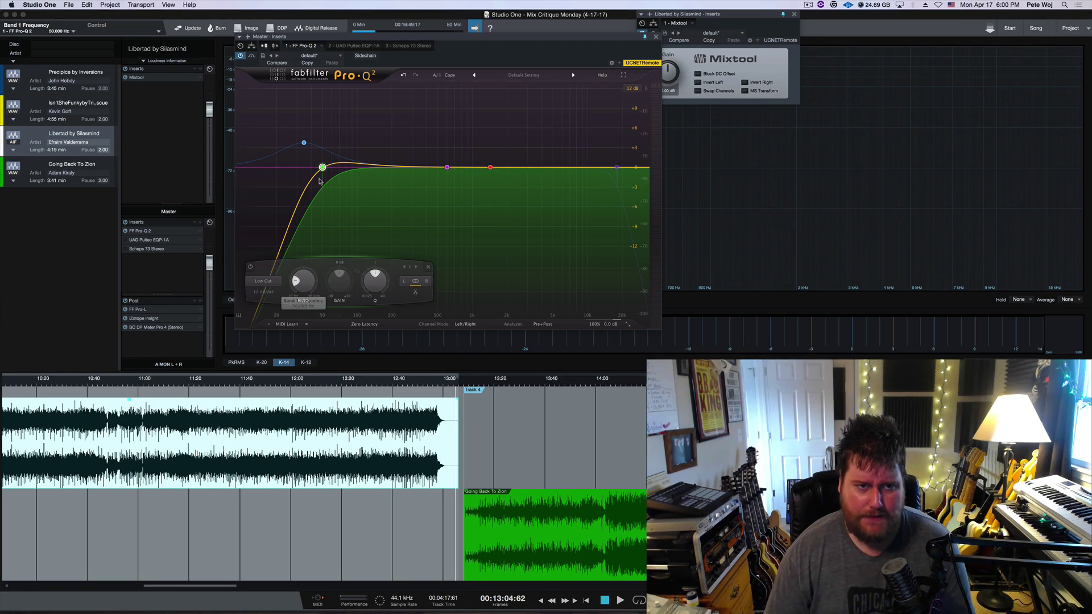
- Change Pro-Q 2's band 2 to a low shelf at 35 Hz and raise its gain to about +19.4 dB
{"action": "left_click", "coordinate": [304, 142]}
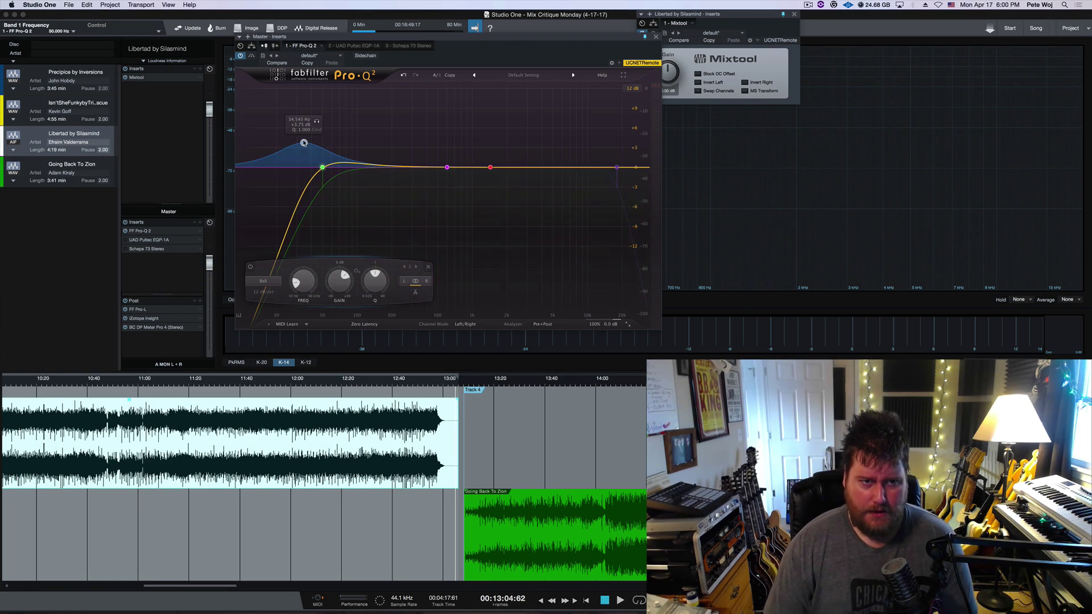
{"action": "left_click", "coordinate": [263, 283]}
{"action": "left_click", "coordinate": [270, 301]}
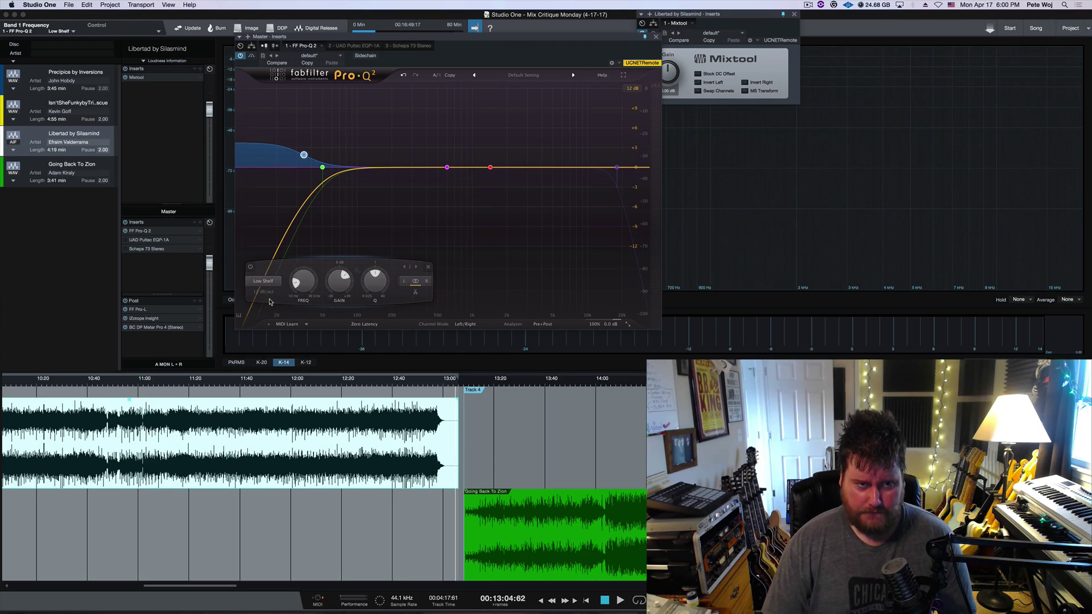
{"action": "left_click", "coordinate": [304, 156], "text": "alt"}
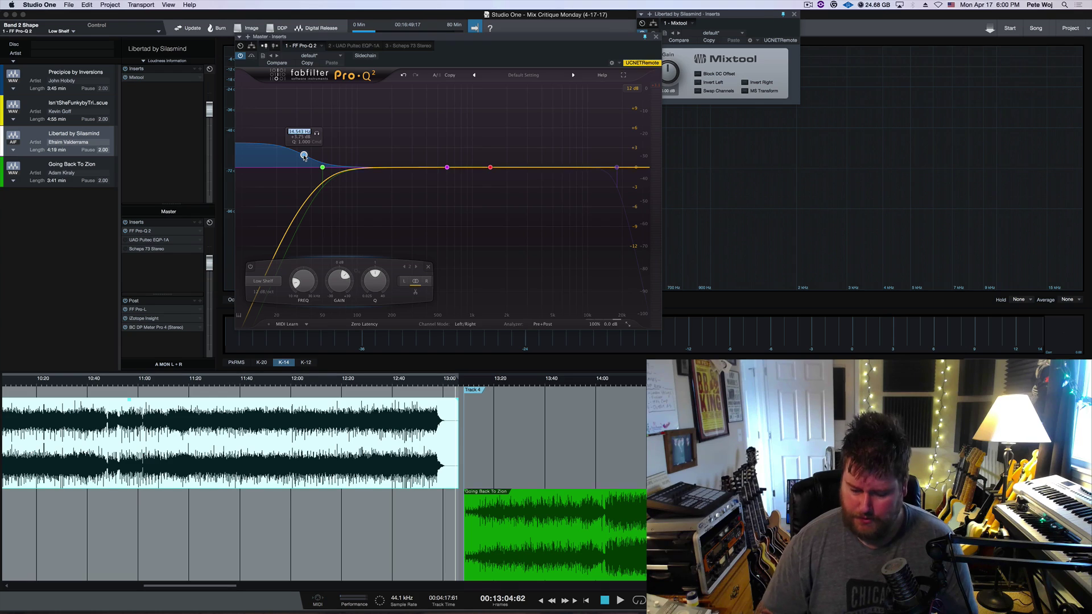
{"action": "type", "text": "35"}
{"action": "key", "text": "Return"}
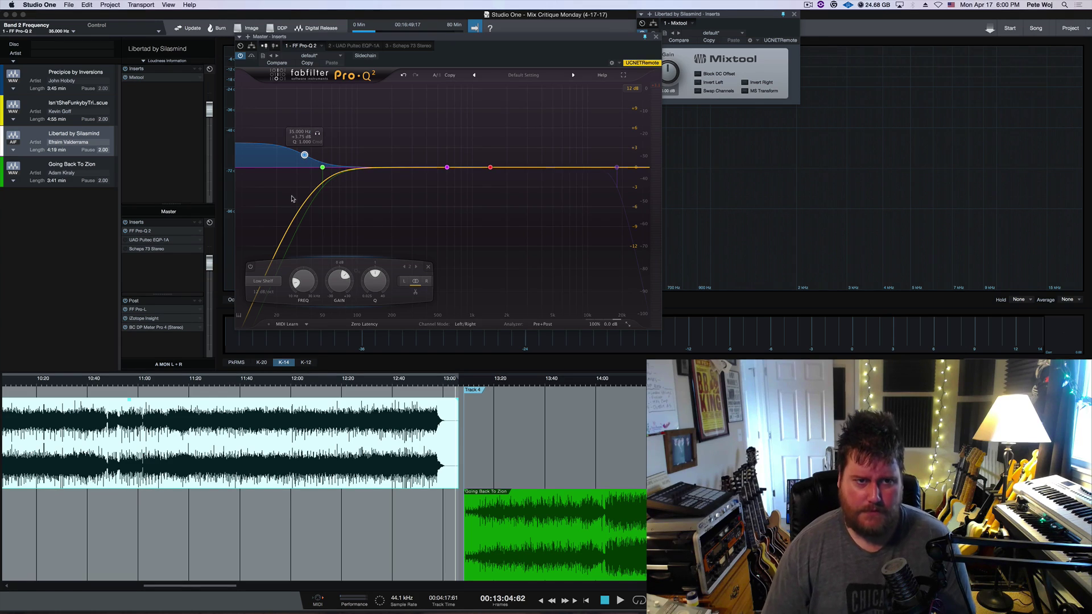
{"action": "left_click_drag", "start_coordinate": [337, 292], "coordinate": [334, 261]}
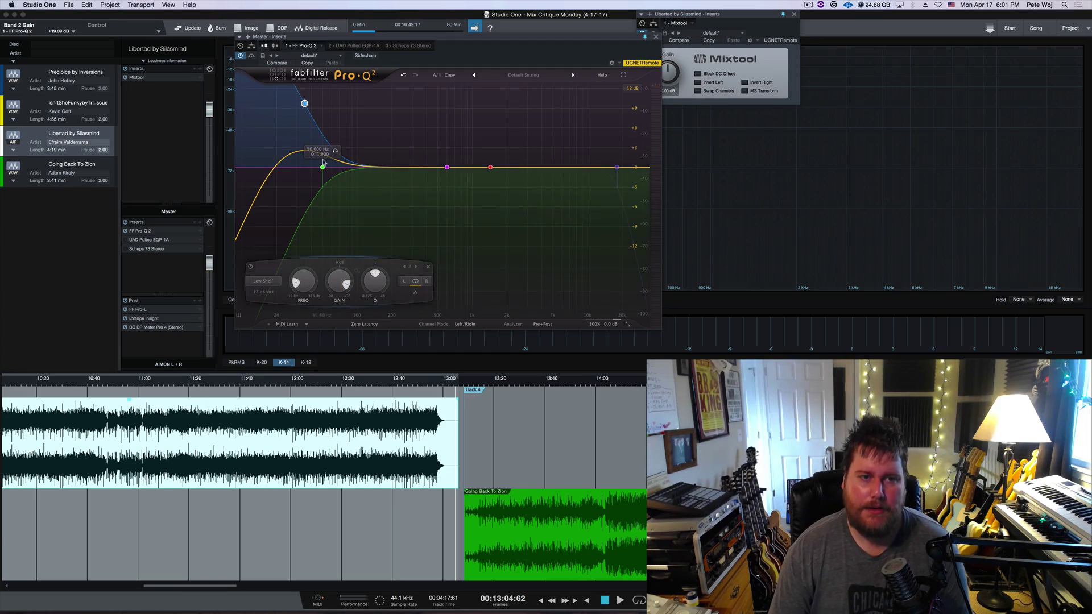
- Raise the frequency of the master Pro-Q 2's band 1 low cut to about 54.8 Hz
{"action": "left_click", "coordinate": [324, 194]}
{"action": "scroll", "coordinate": [303, 281], "scroll_direction": "up", "scroll_amount": 2}
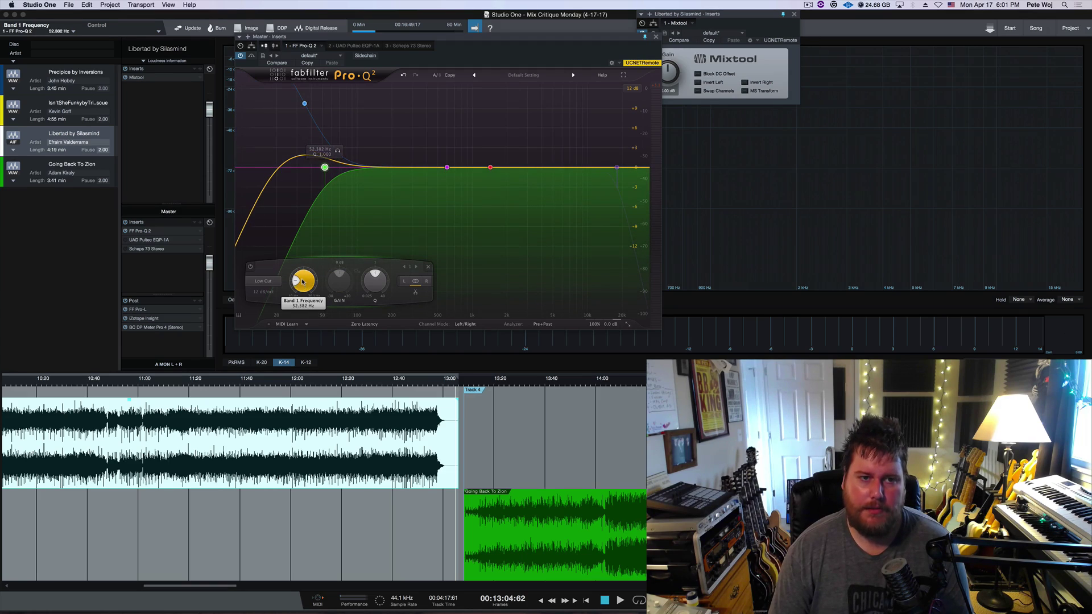
{"action": "scroll", "coordinate": [303, 281], "scroll_direction": "up", "scroll_amount": 1}
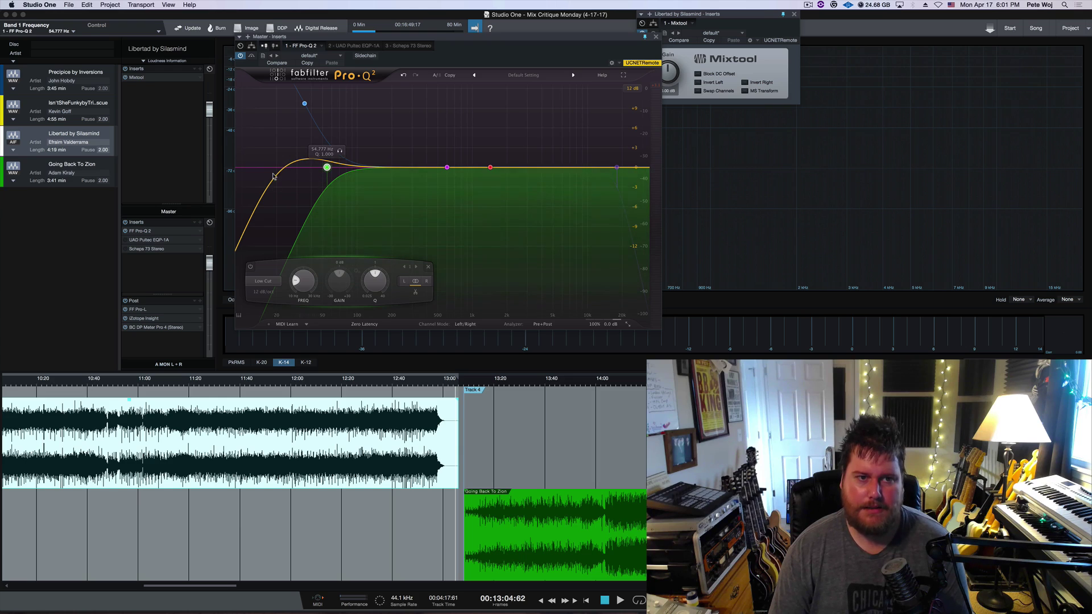
- Change Pro-Q 2's band 2 at 35 Hz to a bell shape and set its gain to about +8 dB
{"action": "left_click", "coordinate": [304, 104]}
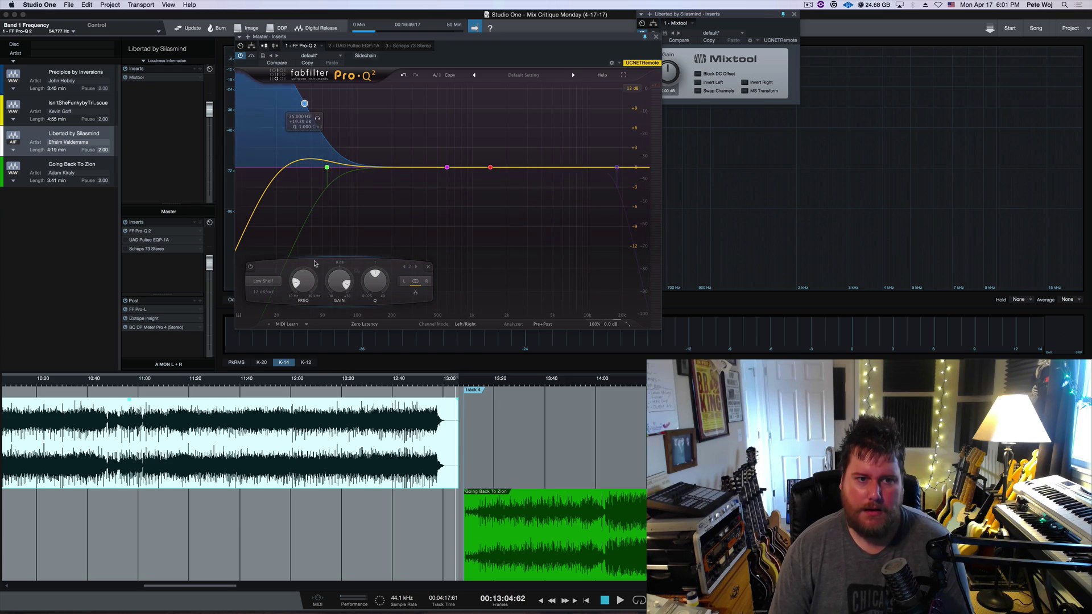
{"action": "left_click", "coordinate": [263, 281]}
{"action": "left_click", "coordinate": [267, 294]}
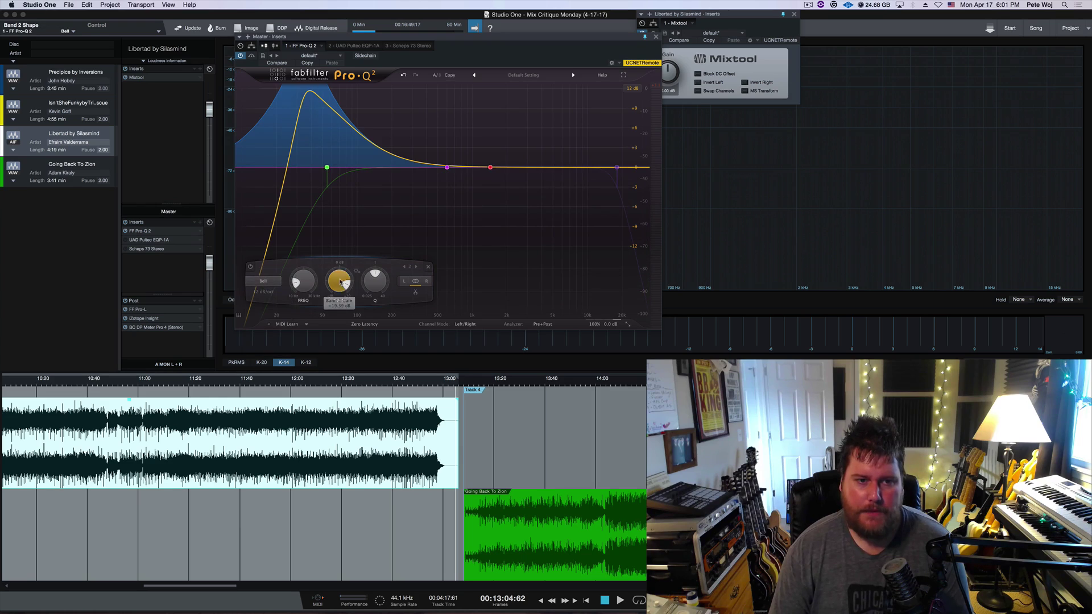
{"action": "left_click_drag", "start_coordinate": [340, 286], "coordinate": [342, 294]}
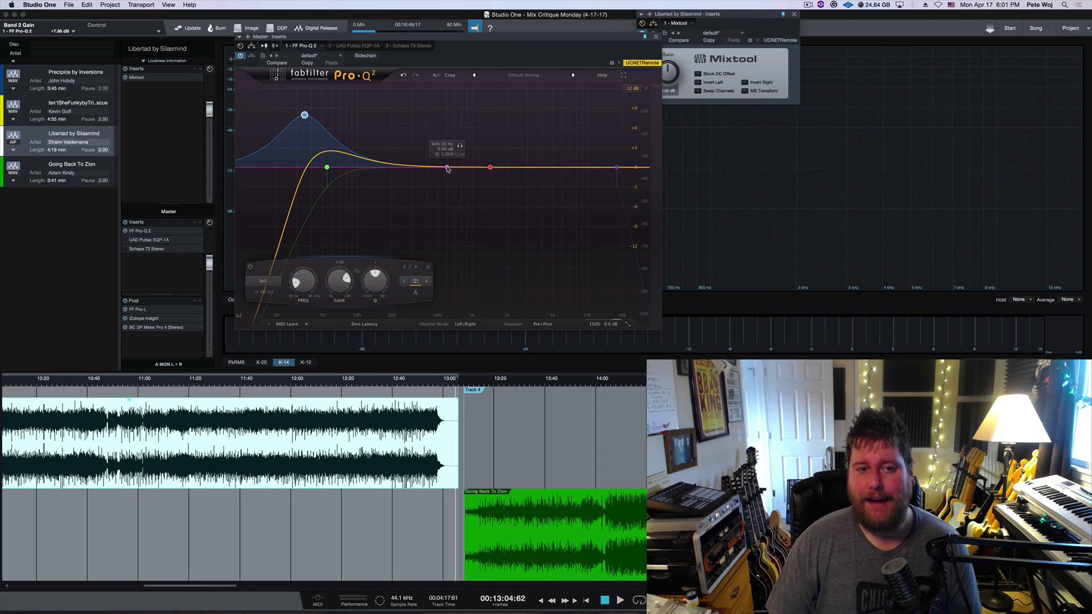
- Boost Pro-Q 2's band 3 about 6.3 dB between 2 kHz and 5 kHz, and bypass and close the EQ
{"action": "left_click_drag", "start_coordinate": [447, 169], "coordinate": [448, 157]}
{"action": "left_click_drag", "start_coordinate": [447, 133], "coordinate": [510, 128]}
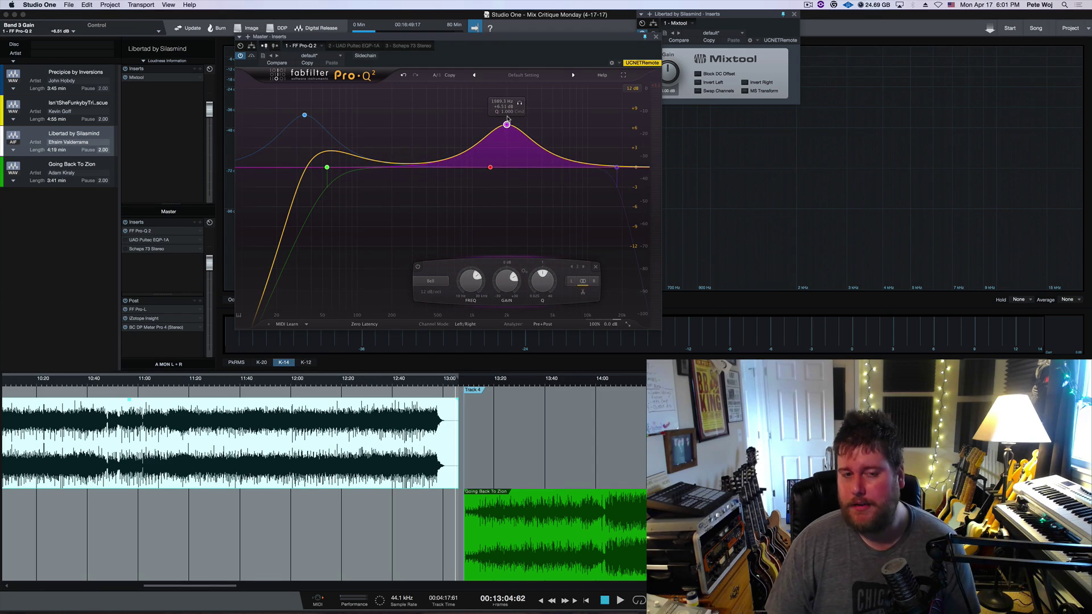
{"action": "left_click_drag", "start_coordinate": [506, 123], "coordinate": [506, 118]}
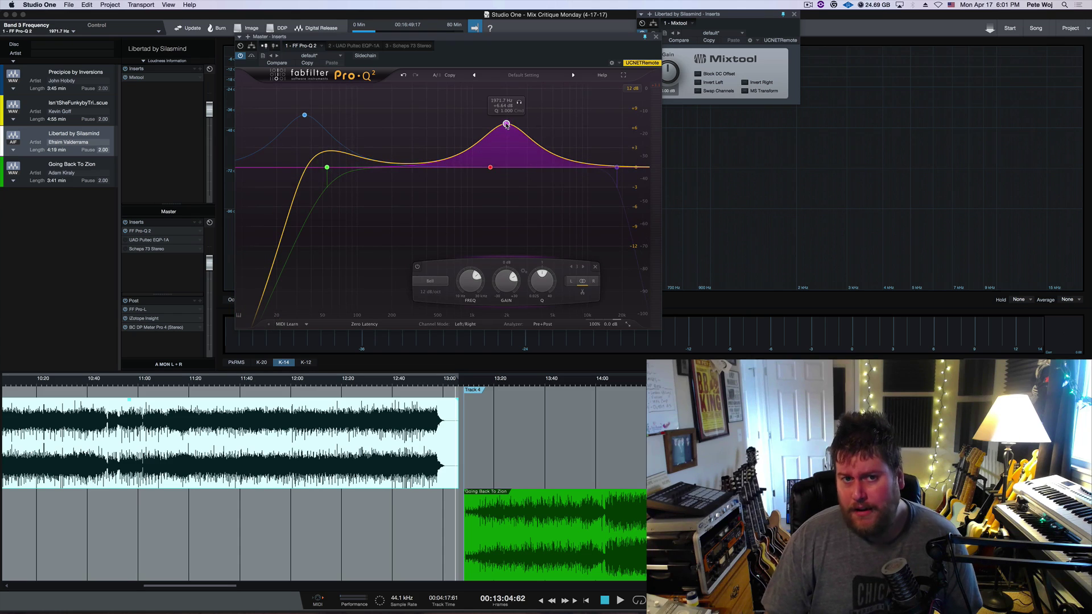
{"action": "left_click_drag", "start_coordinate": [506, 125], "coordinate": [242, 252]}
{"action": "left_click_drag", "start_coordinate": [542, 133], "coordinate": [543, 127]}
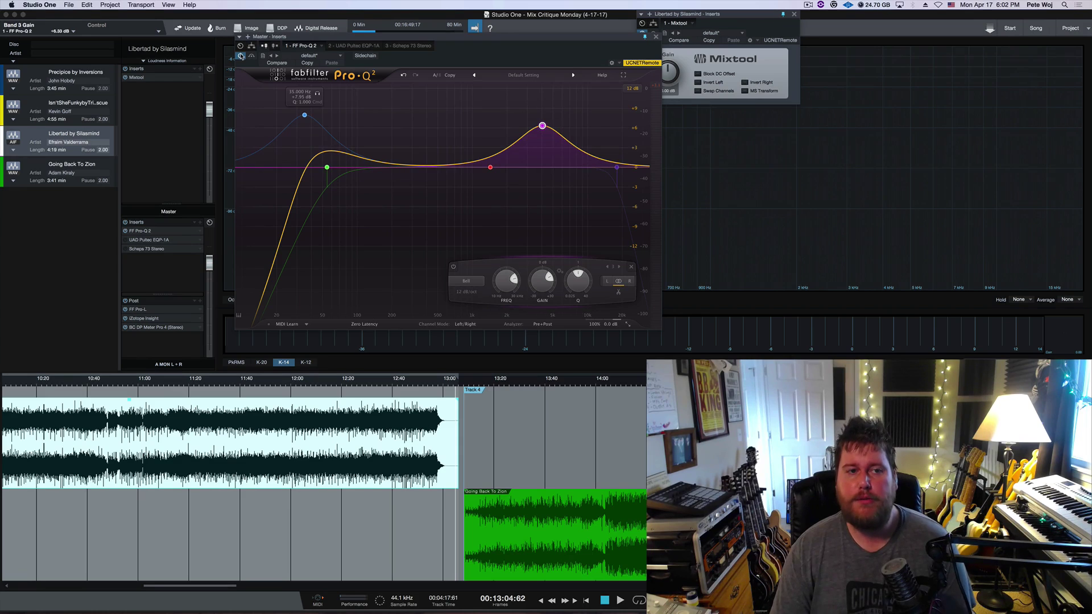
{"action": "left_click", "coordinate": [655, 37]}
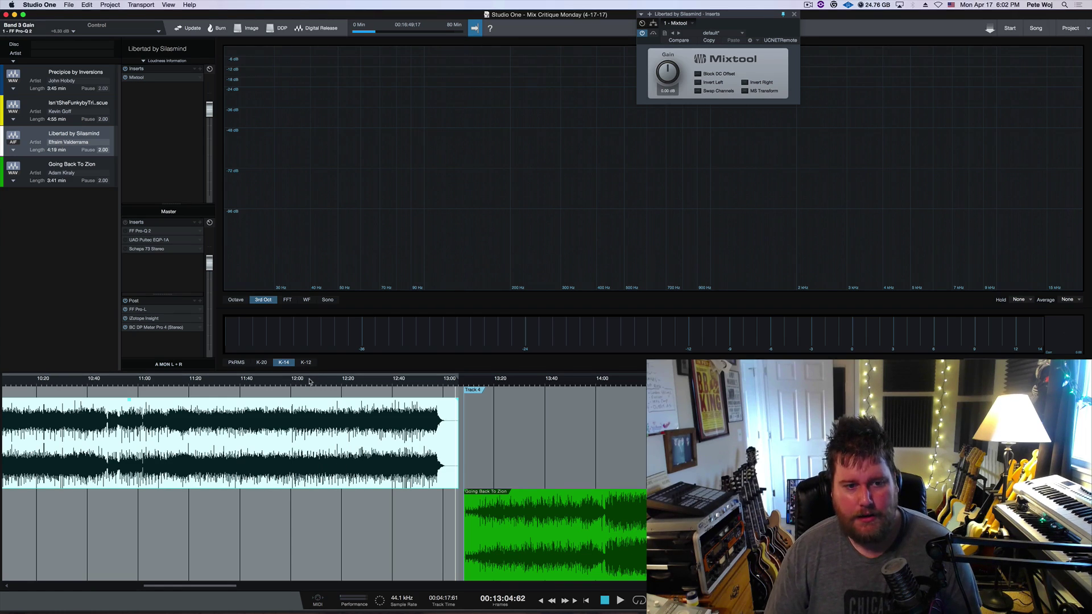
- Play two short sections of Libertad around 12:10 while checking the third-octave spectrum
{"action": "key", "text": "space"}
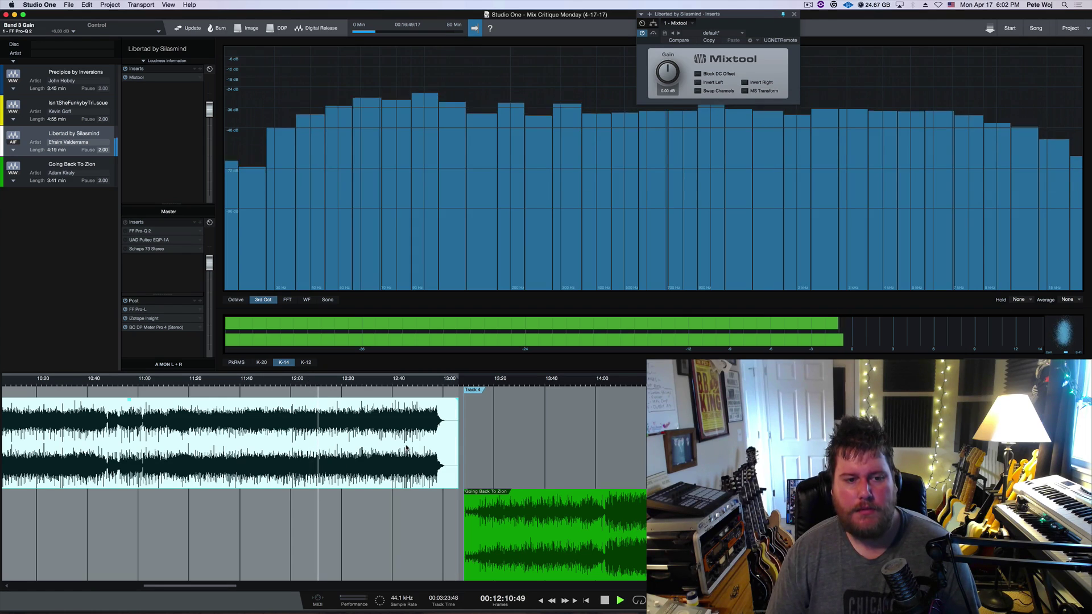
{"action": "key", "text": "space"}
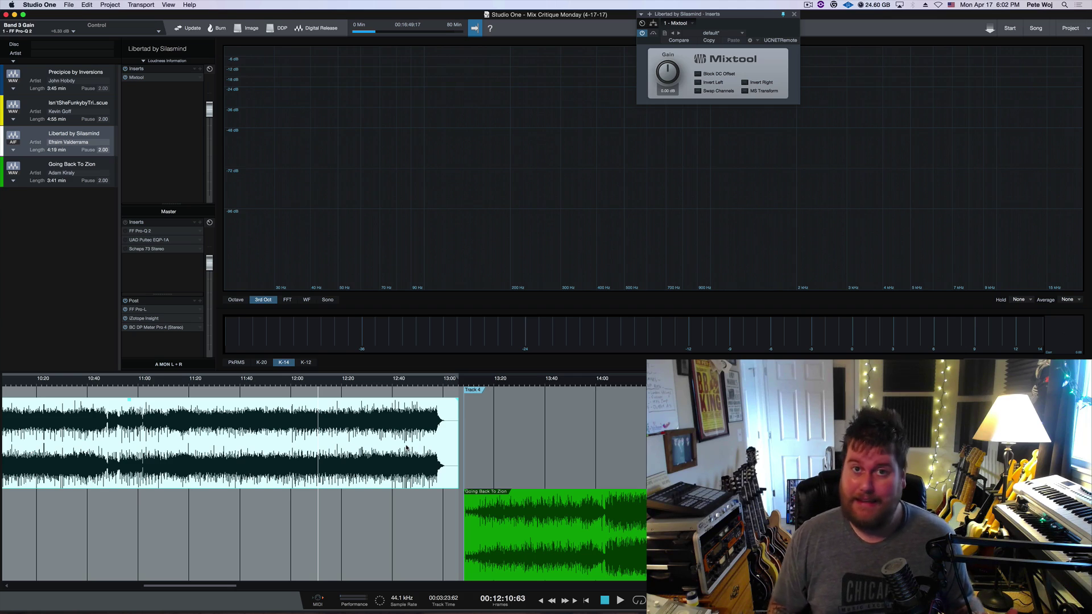
{"action": "key", "text": "space"}
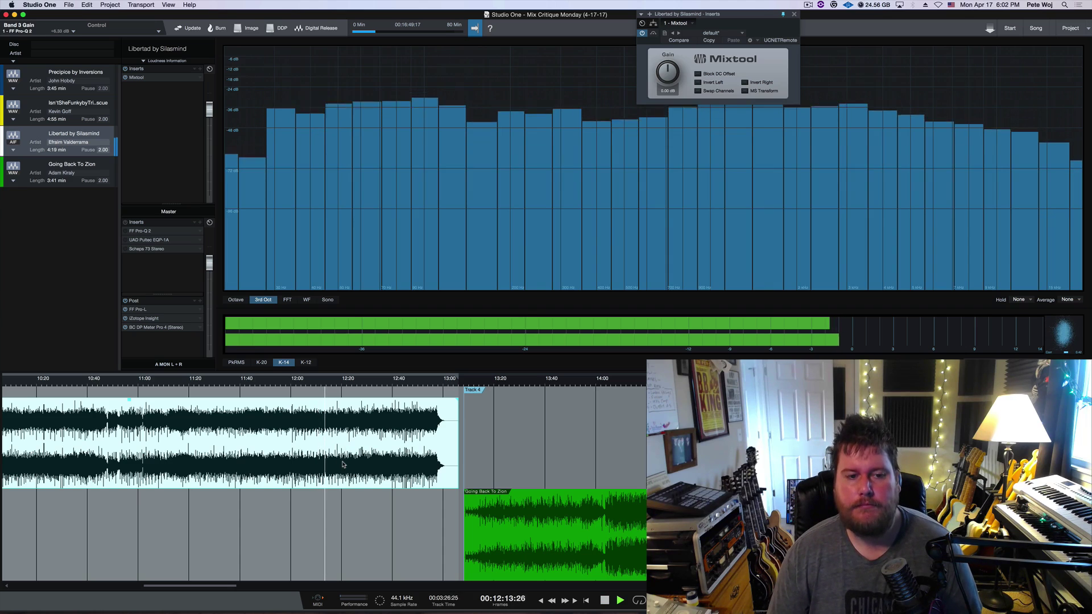
{"action": "key", "text": "space"}
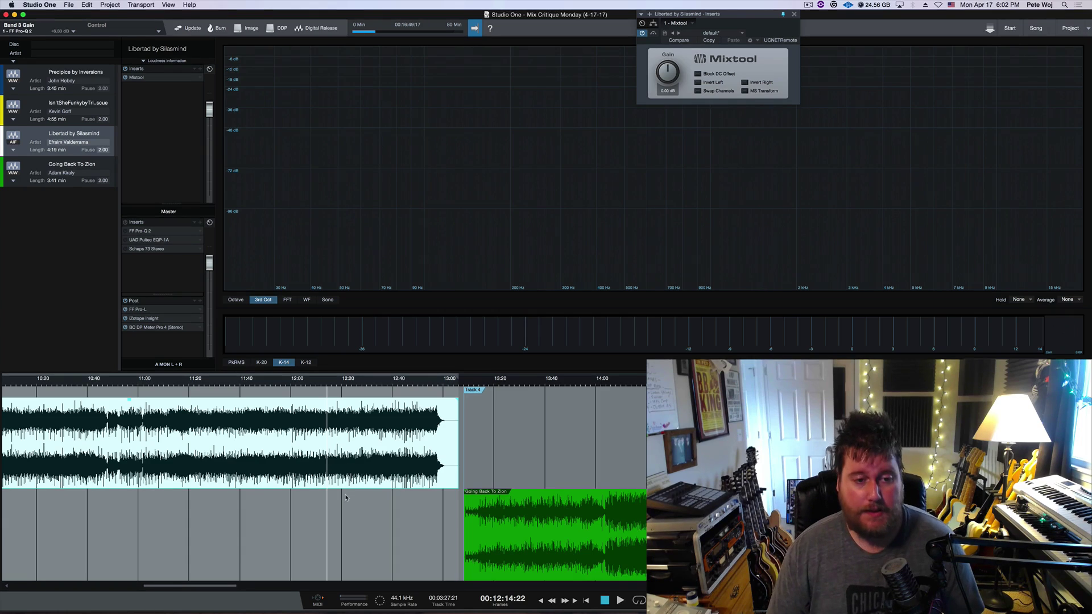
- Compare the spectra of Precipice, played from about 1:25, and Libertad, played up to about 12:36
{"action": "scroll", "coordinate": [345, 498], "scroll_direction": "left", "scroll_amount": 10}
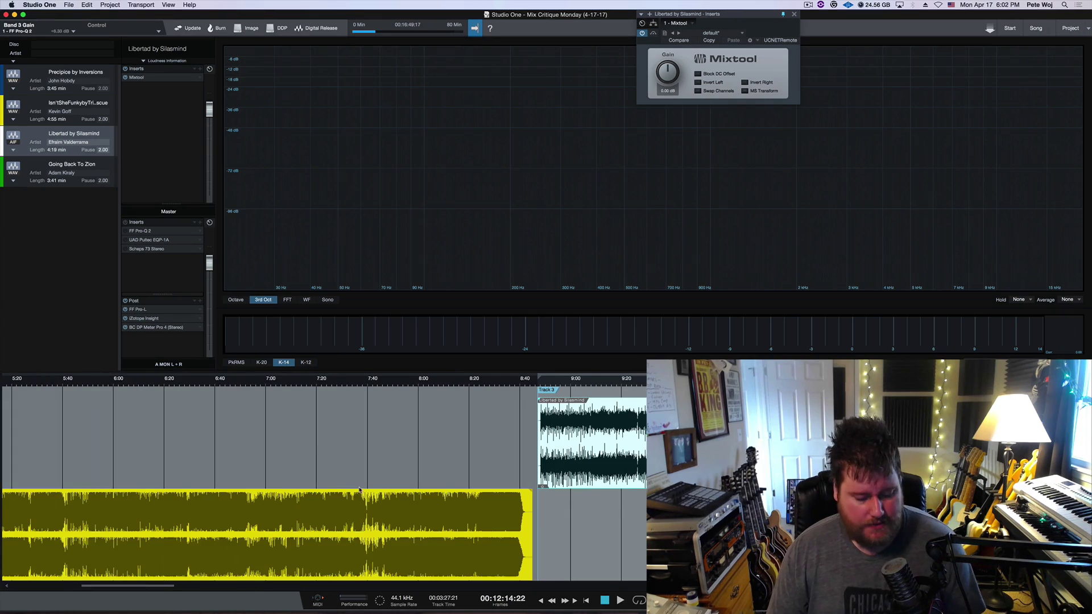
{"action": "scroll", "coordinate": [358, 489], "scroll_direction": "left", "scroll_amount": 10}
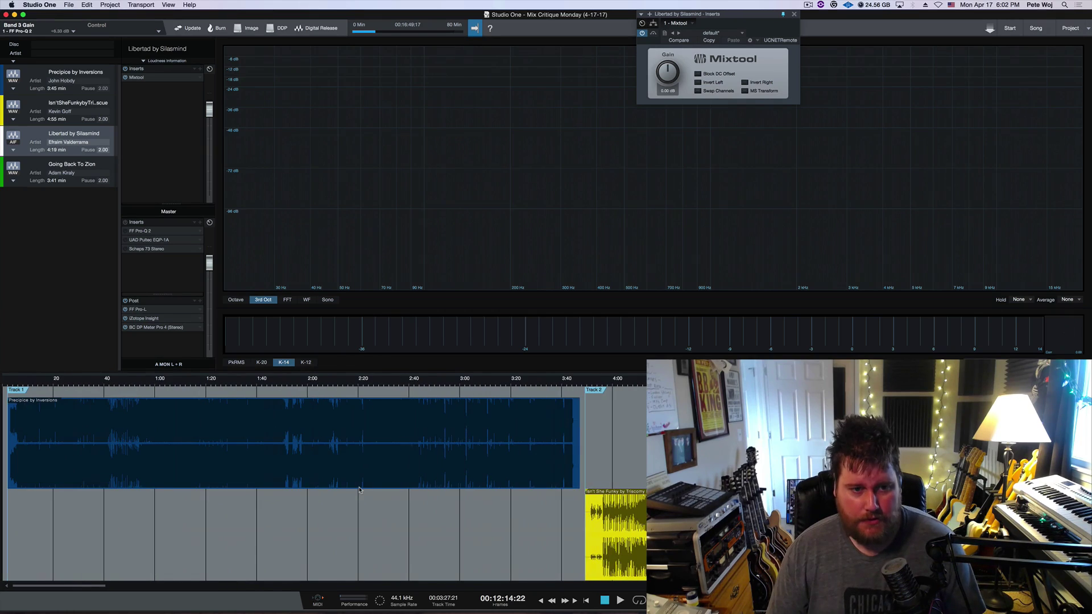
{"action": "left_click", "coordinate": [219, 381]}
{"action": "key", "text": "space"}
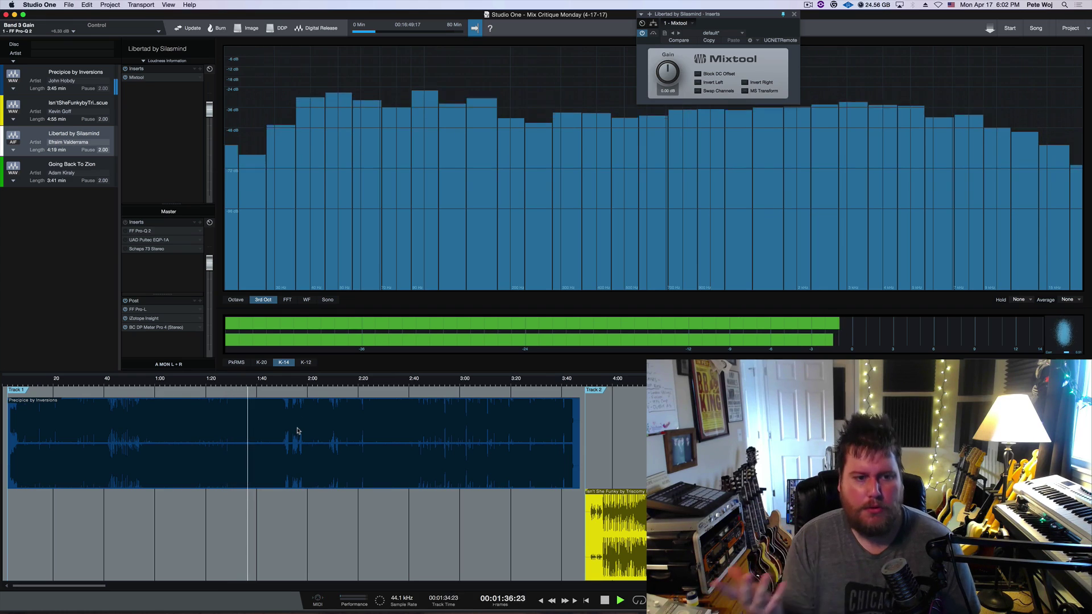
{"action": "key", "text": "space"}
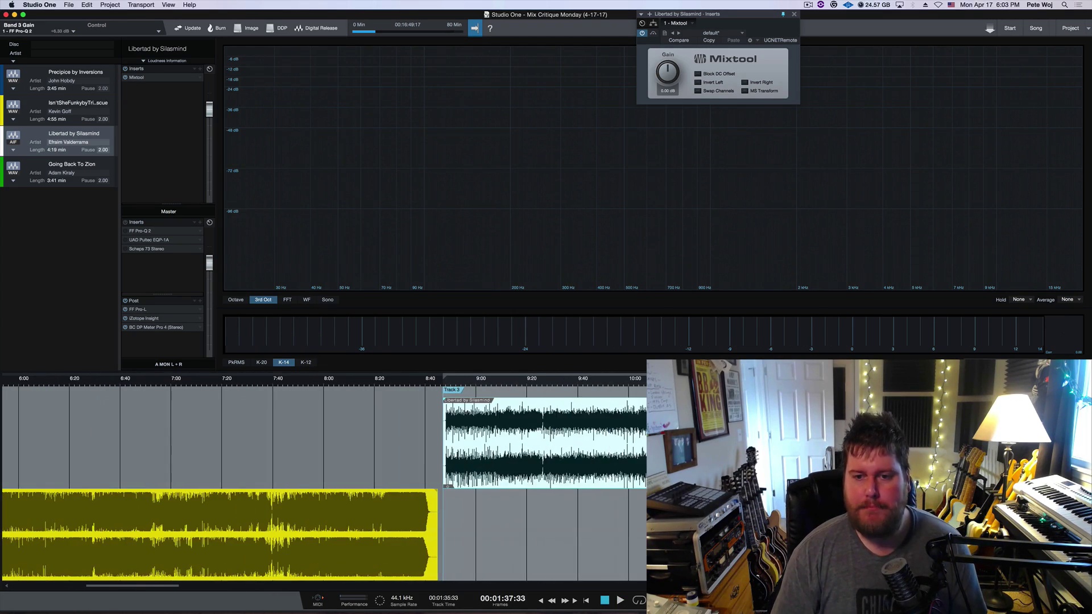
{"action": "key", "text": "space"}
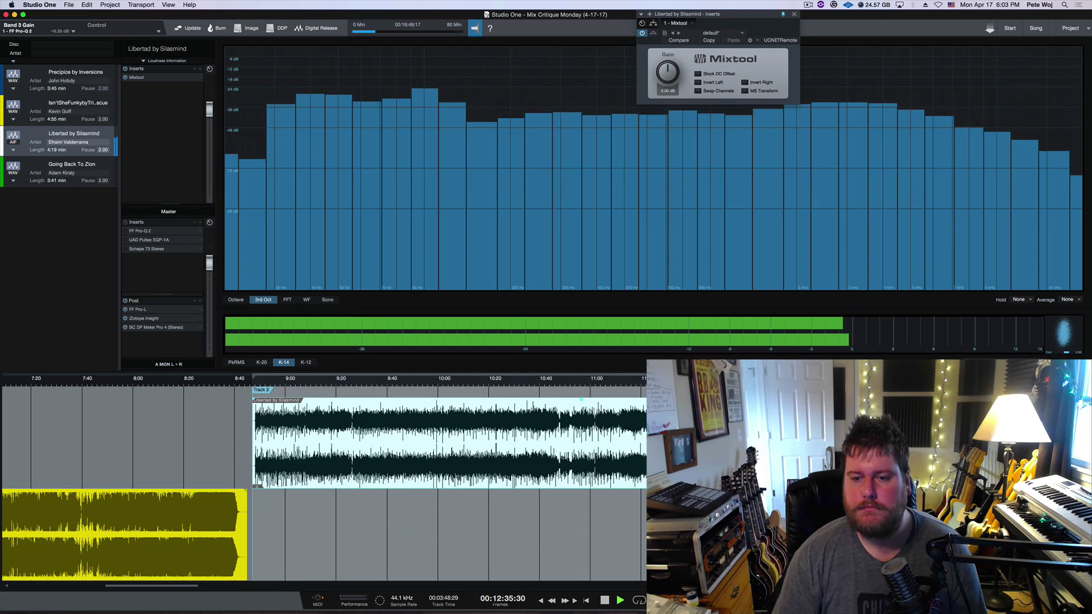
{"action": "key", "text": "space"}
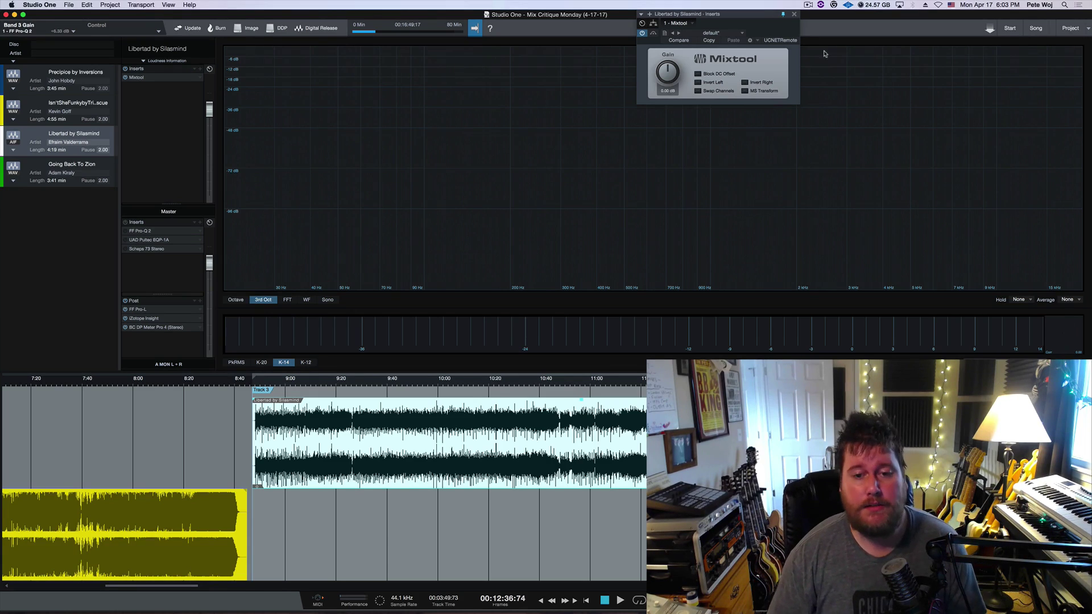
- Select Going Back To Zion, close Libertad's Mixtool window and play the track from its beginning
{"action": "scroll", "coordinate": [544, 457], "scroll_direction": "right", "scroll_amount": 15}
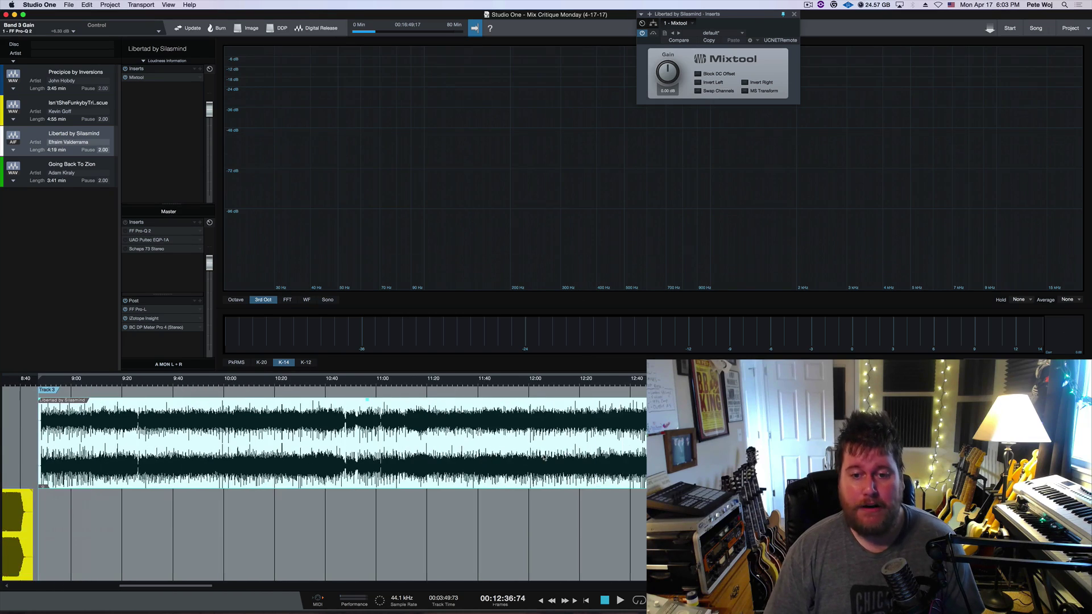
{"action": "scroll", "coordinate": [545, 456], "scroll_direction": "right", "scroll_amount": 10}
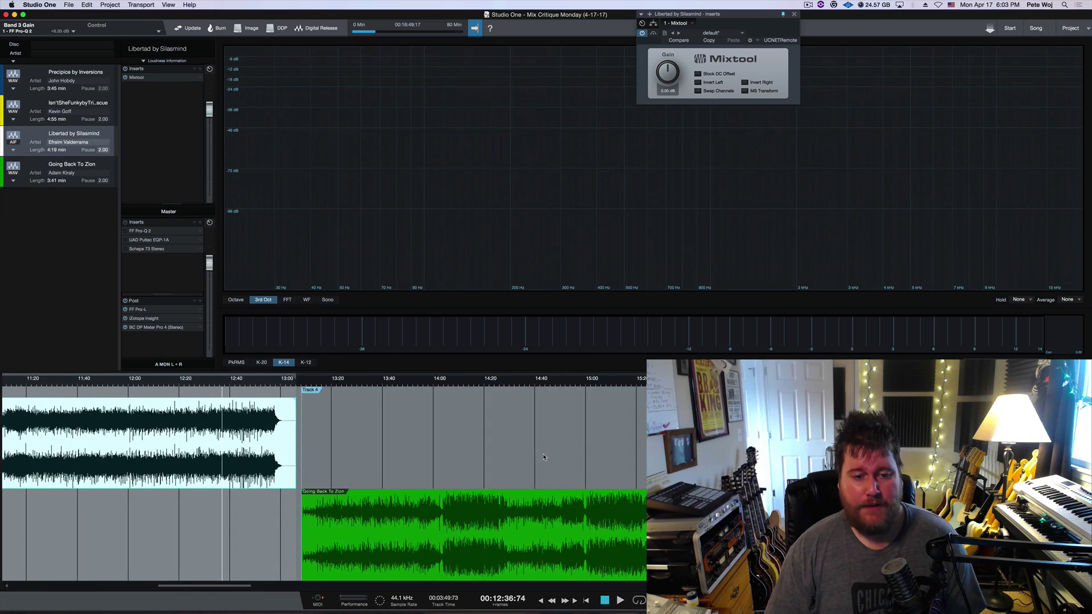
{"action": "left_click", "coordinate": [459, 569]}
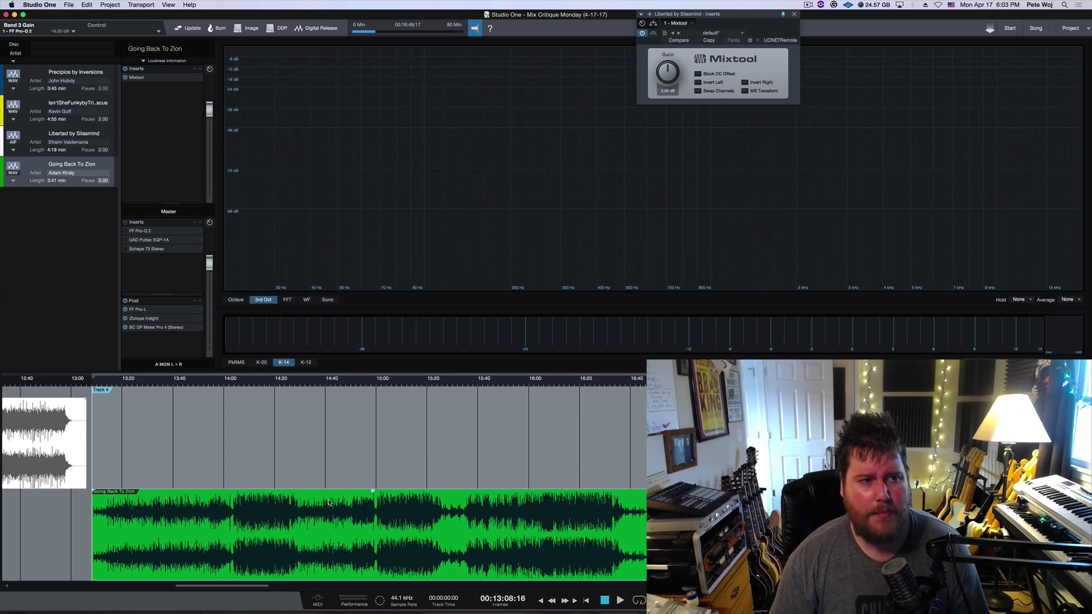
{"action": "left_click", "coordinate": [794, 14]}
{"action": "key", "text": "space"}
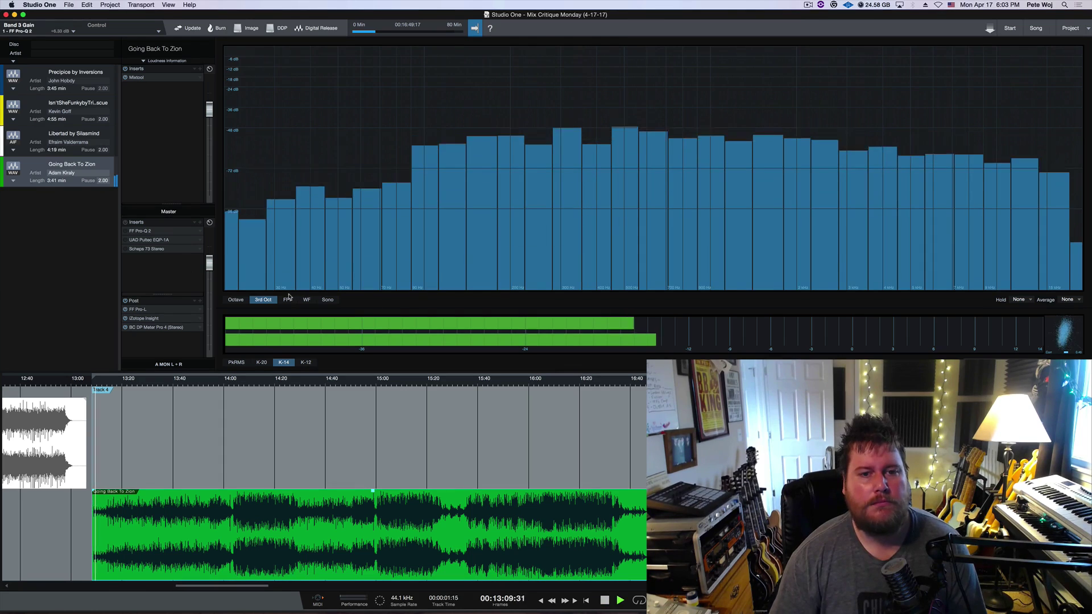
- Open and pin Going Back To Zion's Mixtool and set its gain to about -3.2 dB during playback
{"action": "left_click", "coordinate": [136, 78]}
{"action": "left_click_drag", "start_coordinate": [579, 142], "coordinate": [745, 14]}
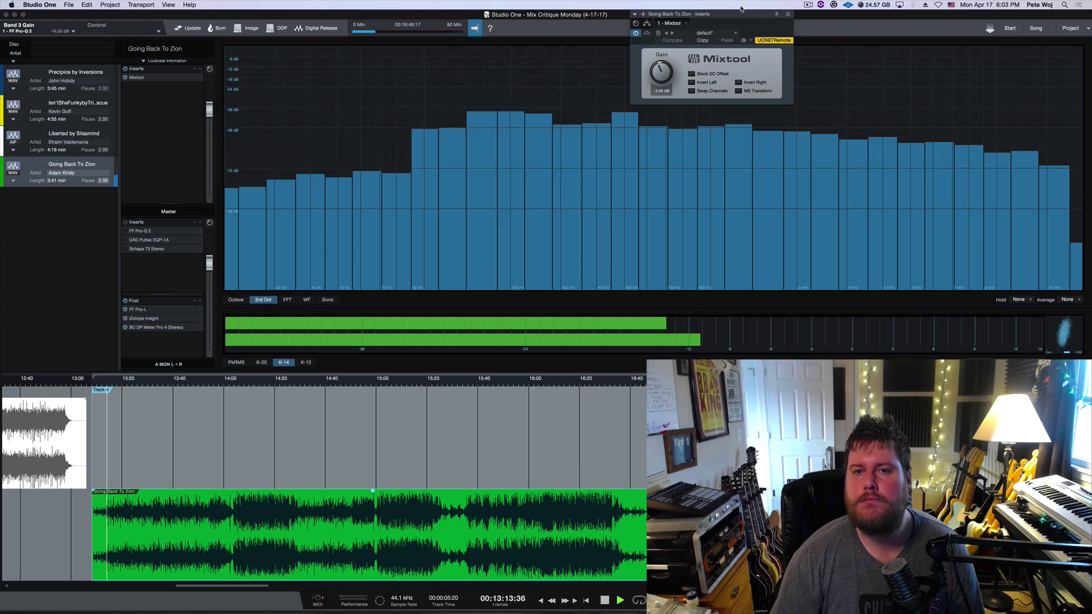
{"action": "left_click", "coordinate": [781, 16]}
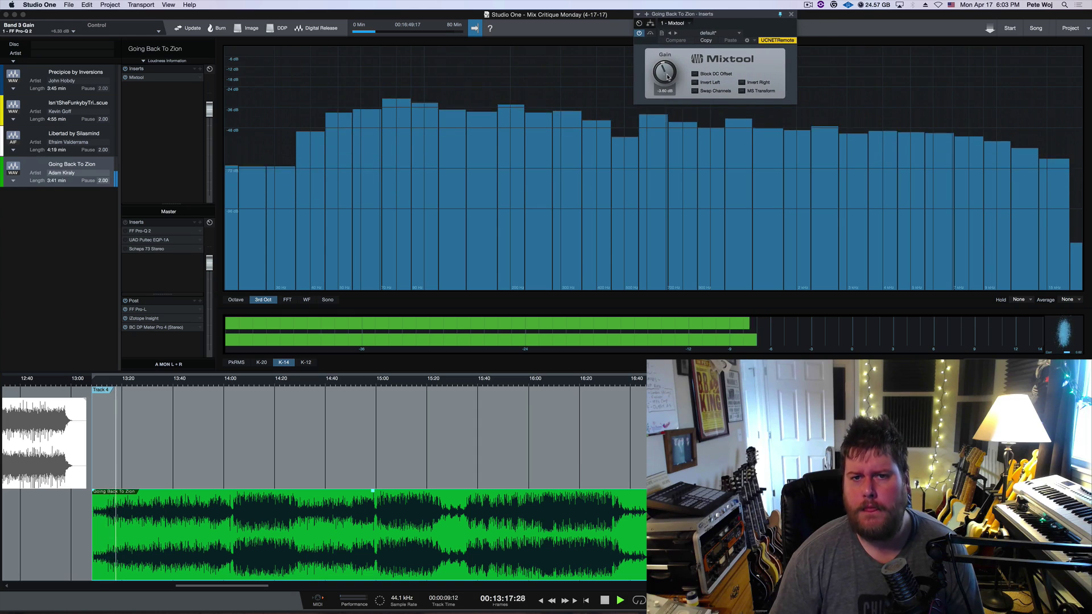
{"action": "left_click_drag", "start_coordinate": [667, 77], "coordinate": [664, 68]}
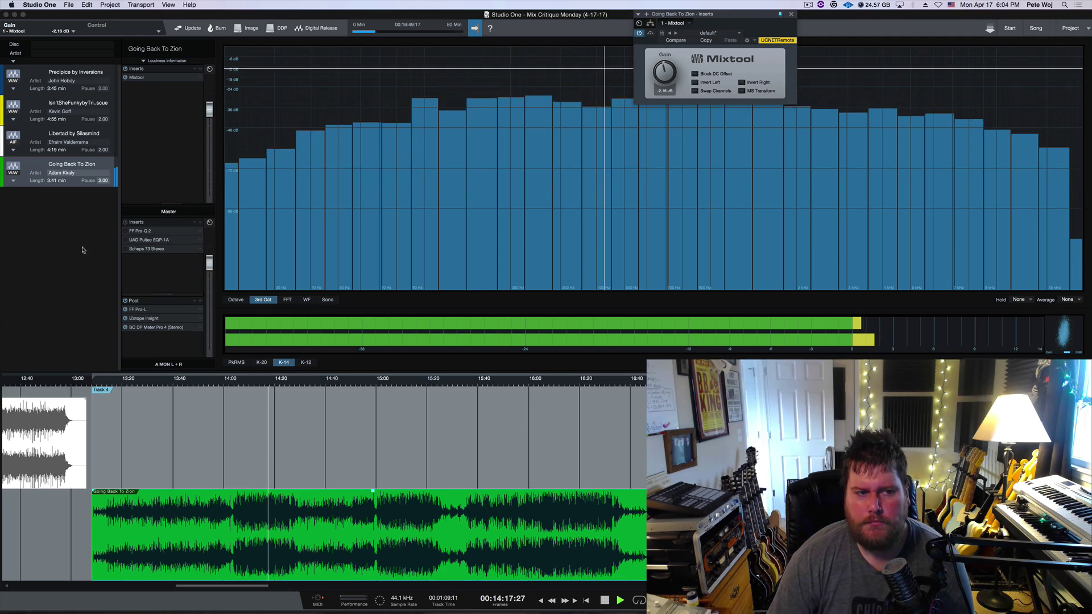
- Reload the Default Setting preset in the master Pro-Q 2, enable the EQ to view the track's spectrum, and stop playback
{"action": "left_click", "coordinate": [140, 231]}
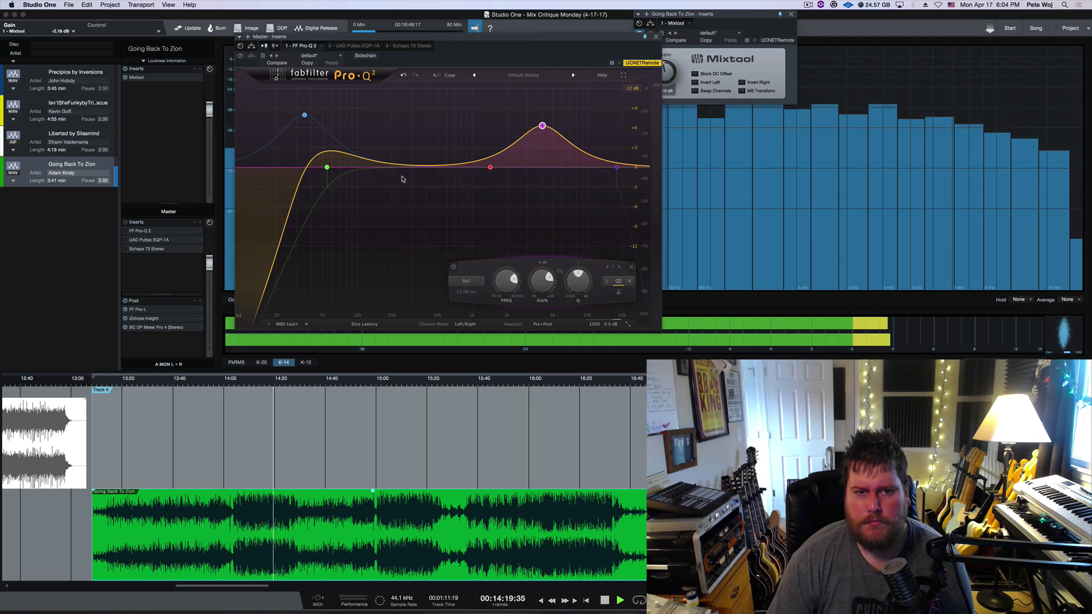
{"action": "left_click", "coordinate": [523, 74]}
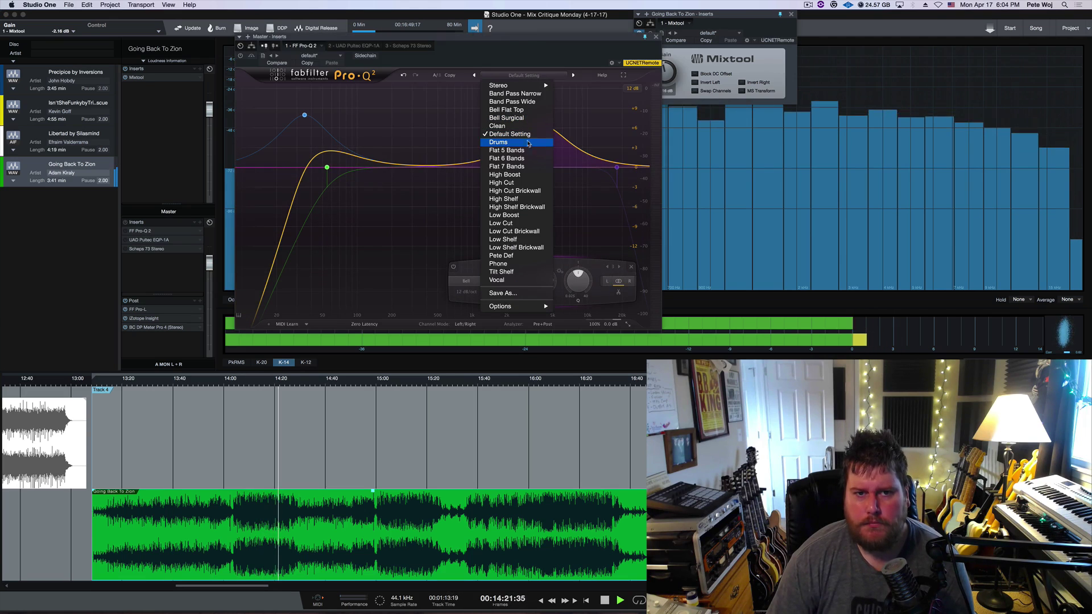
{"action": "left_click", "coordinate": [526, 136]}
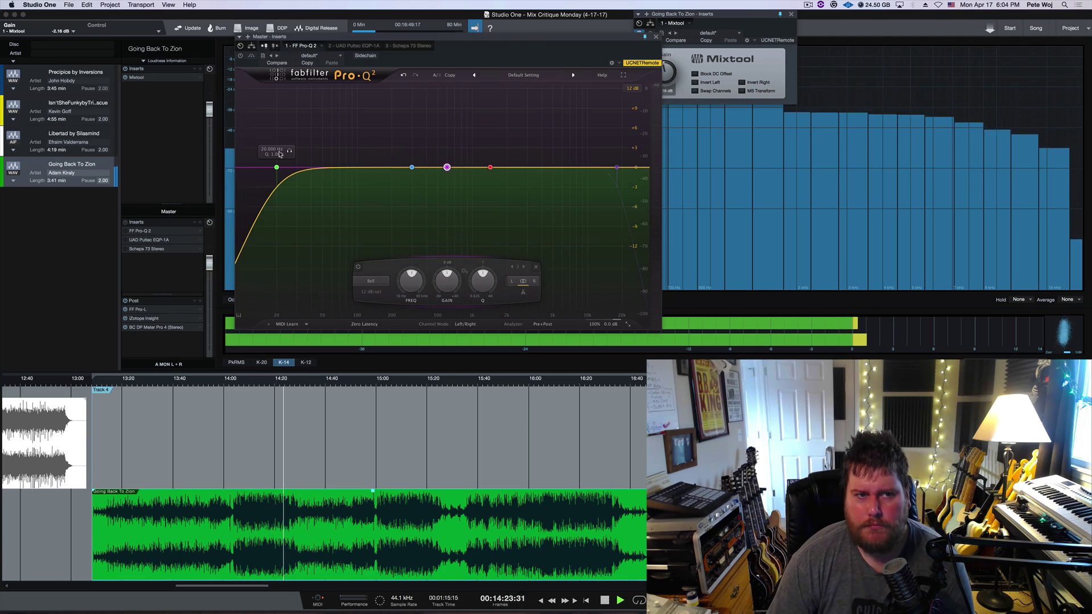
{"action": "left_click", "coordinate": [240, 56]}
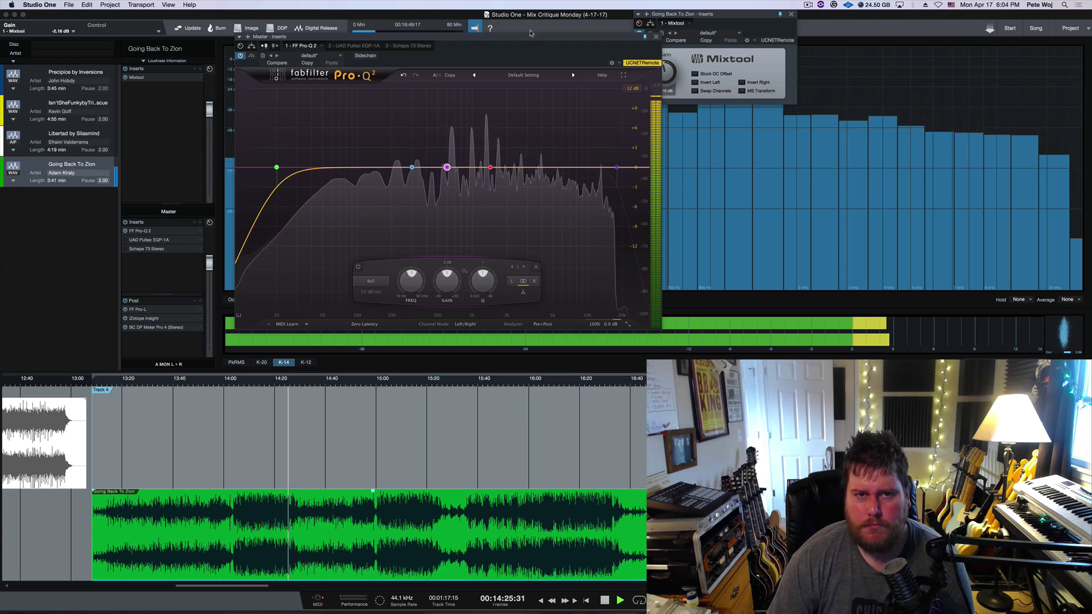
{"action": "left_click_drag", "start_coordinate": [532, 40], "coordinate": [519, 58]}
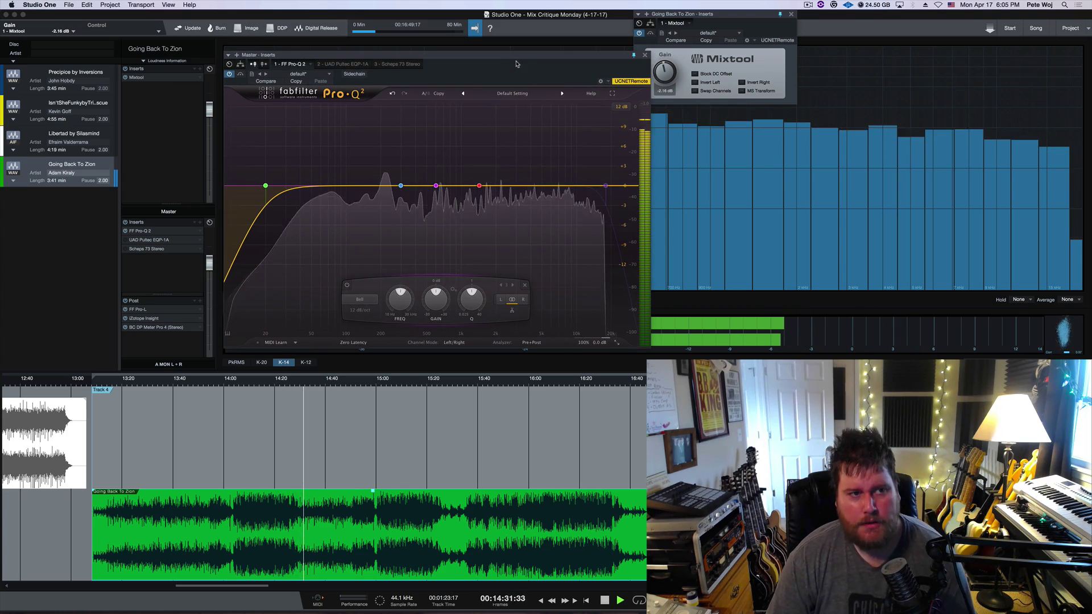
{"action": "key", "text": "space"}
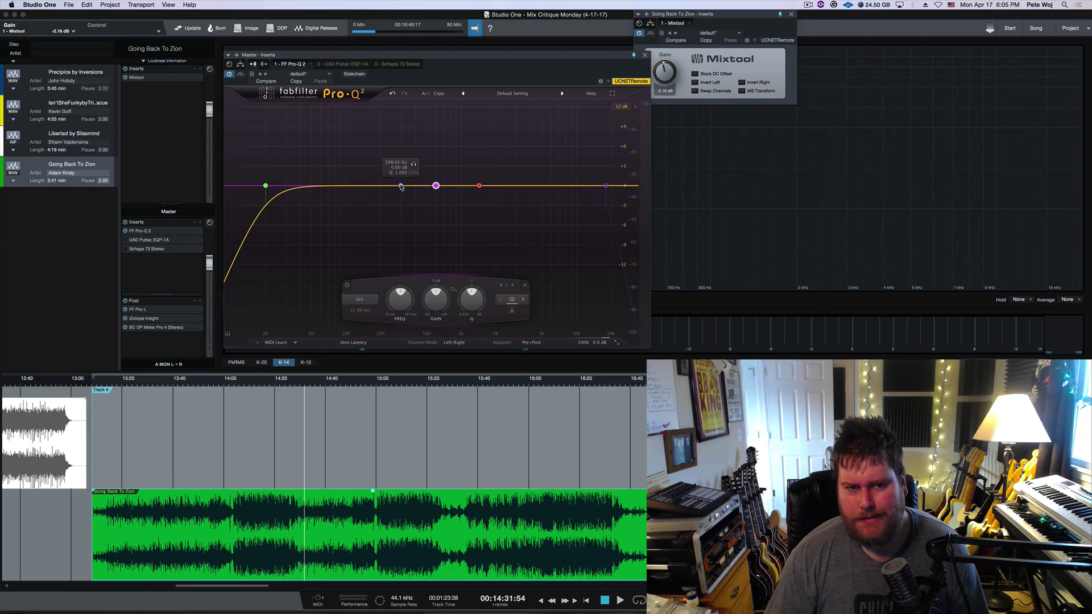
- Boost Pro-Q 2's band 2 about 4 dB near 209 Hz and raise band 1's low cut to about 132 Hz
{"action": "left_click_drag", "start_coordinate": [401, 185], "coordinate": [383, 158]}
{"action": "left_click", "coordinate": [266, 186]}
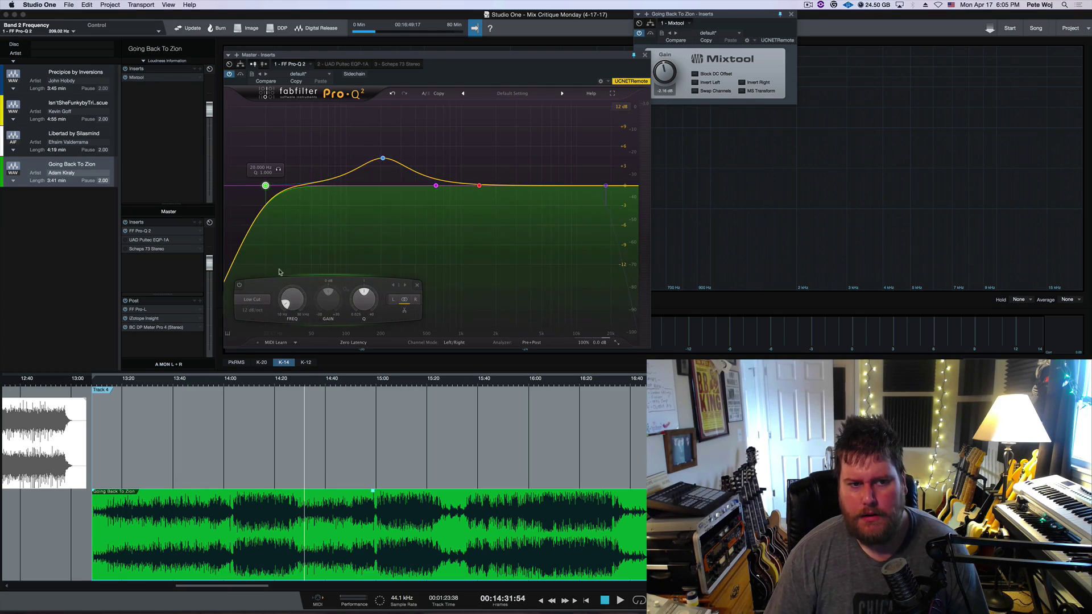
{"action": "mouse_move", "coordinate": [290, 296]}
{"action": "left_mouse_down"}
{"action": "mouse_move", "coordinate": [289, 280]}
{"action": "mouse_move", "coordinate": [294, 298]}
{"action": "left_mouse_up"}
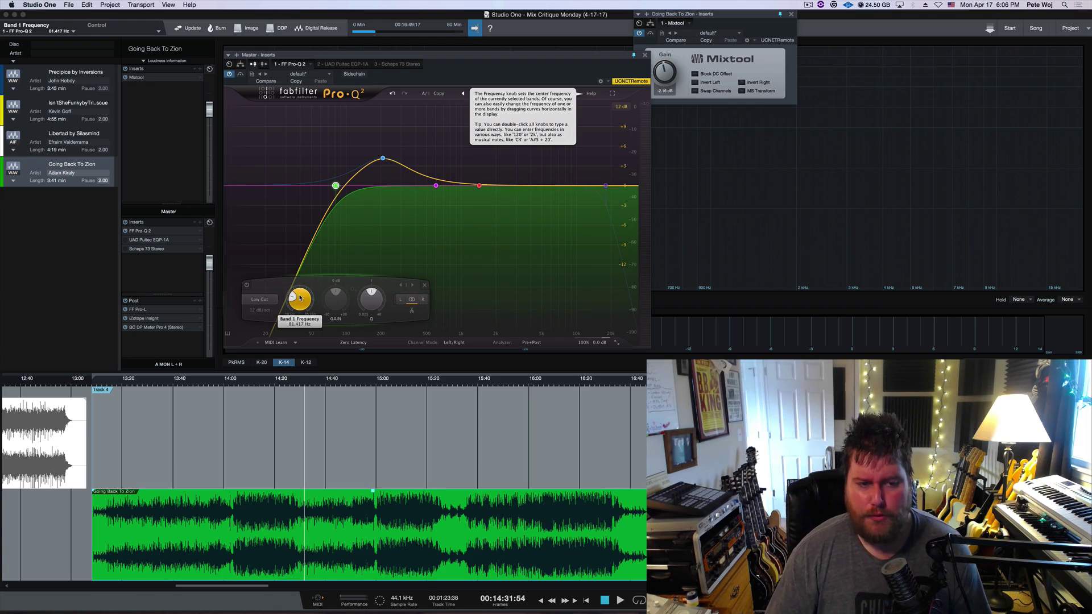
{"action": "mouse_move", "coordinate": [301, 300]}
{"action": "left_mouse_down"}
{"action": "mouse_move", "coordinate": [299, 278]}
{"action": "mouse_move", "coordinate": [302, 292]}
{"action": "left_mouse_up"}
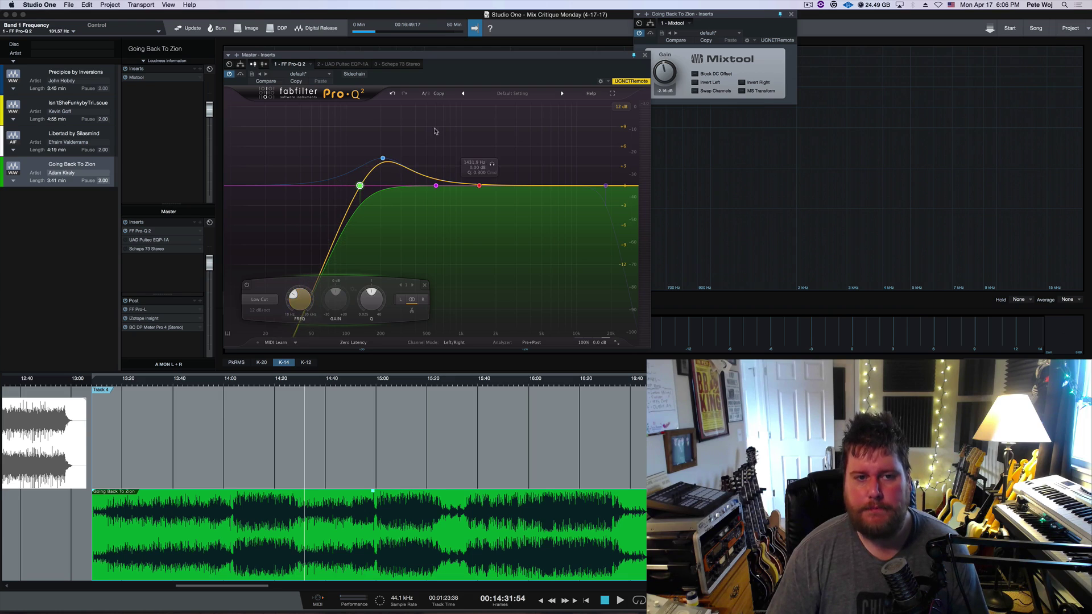
- Pull Pro-Q 2's band 2 down to about -2.7 dB and adjust its Q to form a narrower dip
{"action": "left_click_drag", "start_coordinate": [383, 157], "coordinate": [380, 205]}
{"action": "scroll", "coordinate": [406, 131], "scroll_direction": "up", "scroll_amount": 5}
{"action": "scroll", "coordinate": [406, 131], "scroll_direction": "down", "scroll_amount": 3}
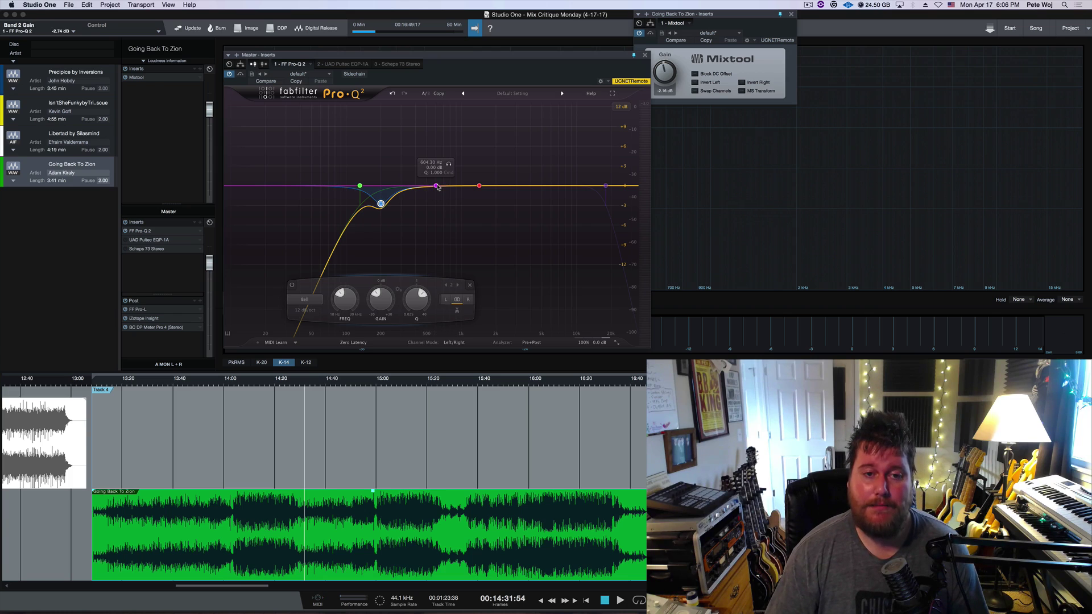
- Boost Pro-Q 2's band 3 to demonstrate a peak, narrow its Q, and cut it to about -3.2 dB
{"action": "left_click_drag", "start_coordinate": [437, 187], "coordinate": [430, 155]}
{"action": "left_click_drag", "start_coordinate": [462, 301], "coordinate": [428, 291]}
{"action": "left_click_drag", "start_coordinate": [430, 139], "coordinate": [429, 208]}
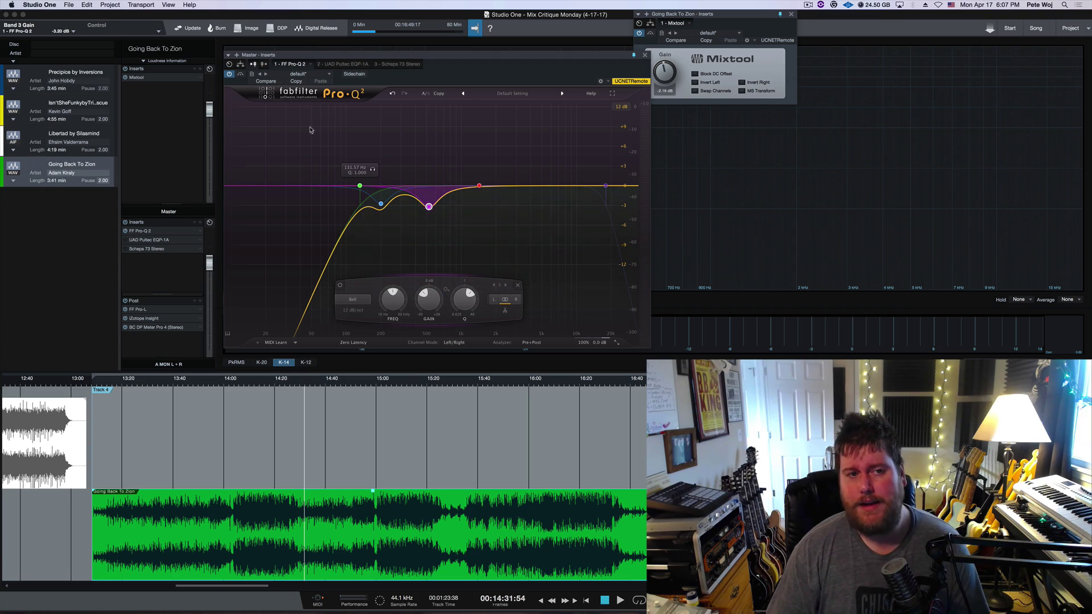
- Undo the recent band 3, band 2 and low-cut adjustments in Pro-Q 2 one after another
{"action": "left_click", "coordinate": [393, 94]}
{"action": "left_click", "coordinate": [393, 94]}
{"action": "left_click", "coordinate": [393, 94]}
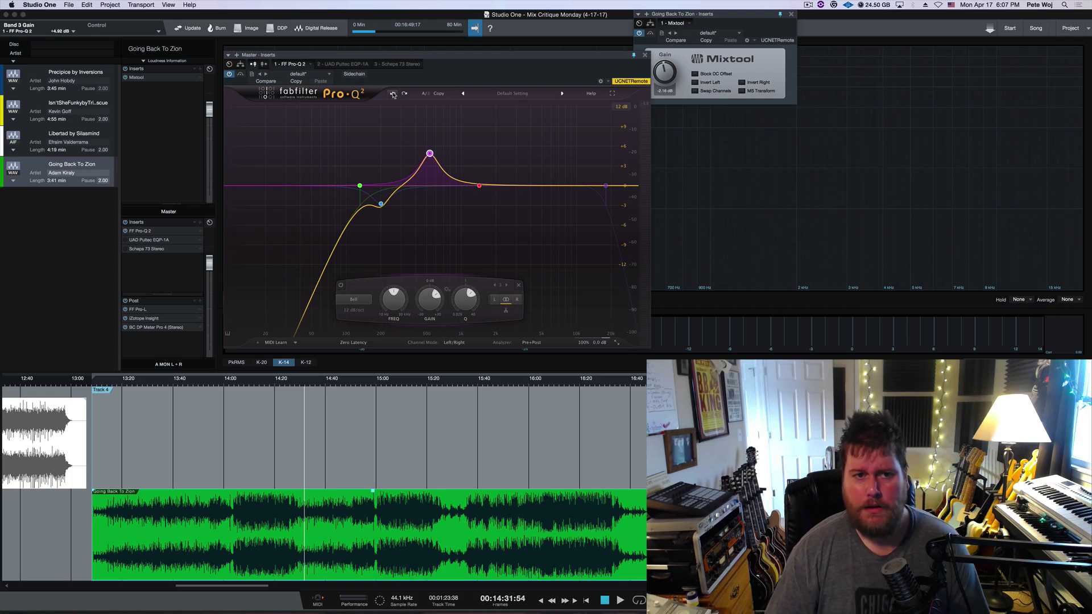
{"action": "left_click", "coordinate": [393, 94]}
{"action": "left_click", "coordinate": [393, 94]}
{"action": "left_click", "coordinate": [393, 93]}
{"action": "left_click", "coordinate": [392, 94]}
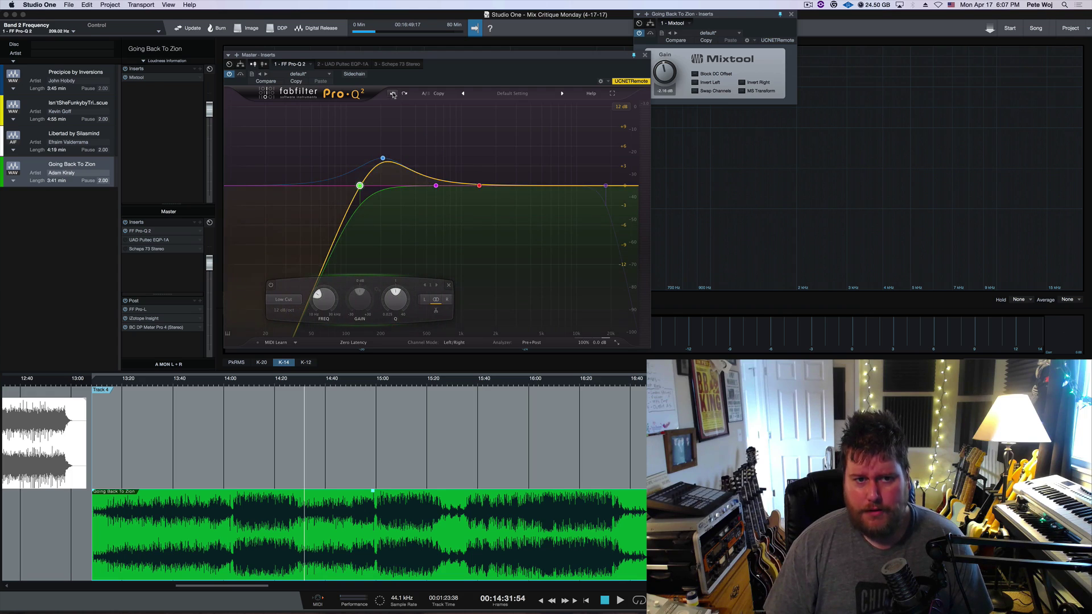
{"action": "left_click", "coordinate": [393, 94]}
{"action": "left_click", "coordinate": [393, 94]}
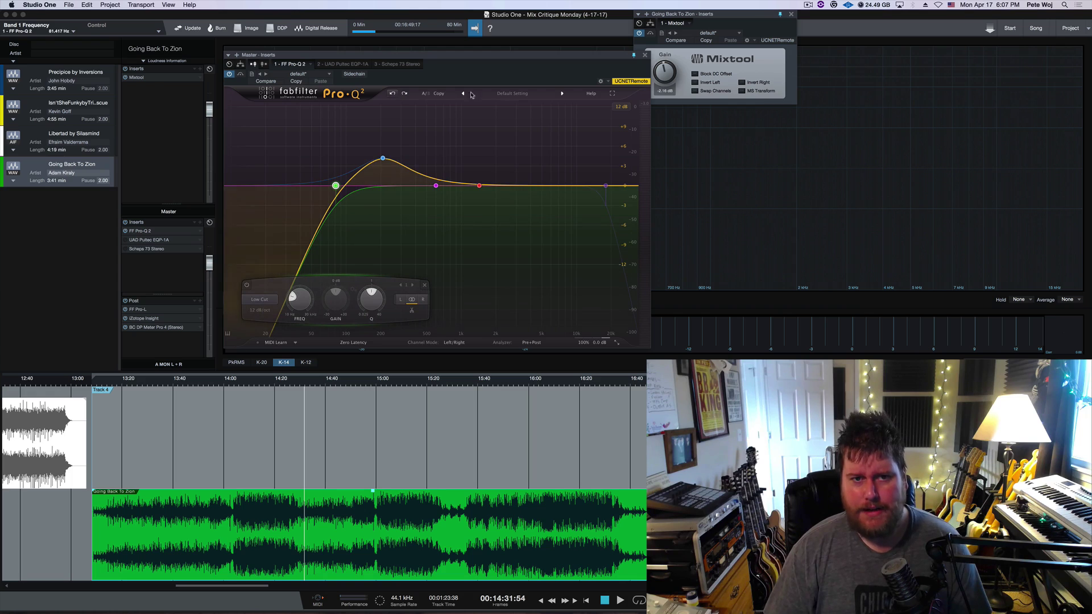
- Reload the Default Setting preset in Pro-Q 2 and move band 1's low cut below 20 Hz
{"action": "left_click", "coordinate": [471, 95]}
{"action": "left_click", "coordinate": [508, 198]}
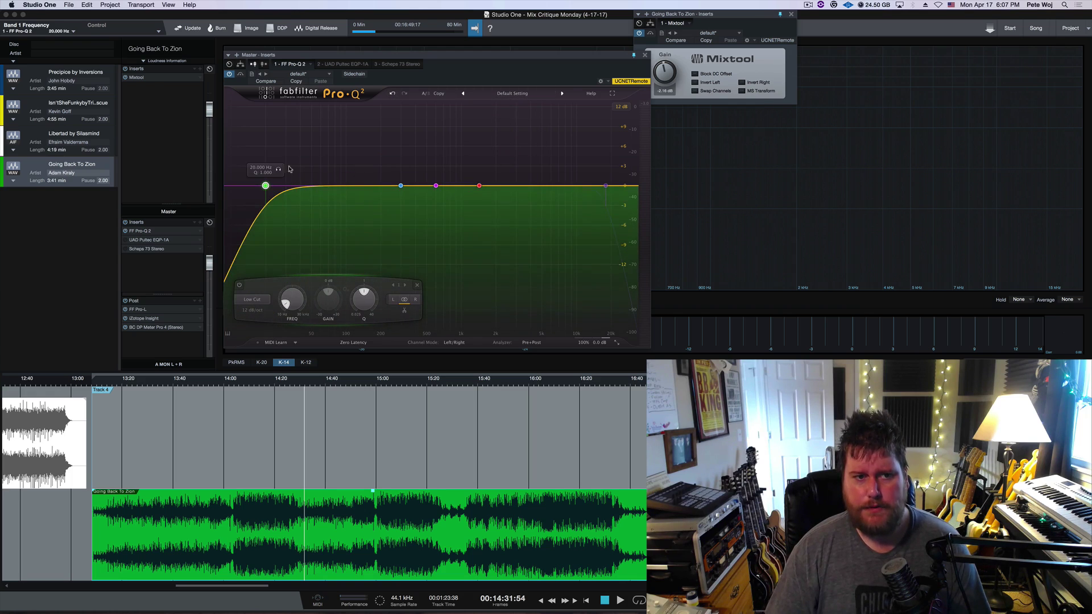
{"action": "left_click_drag", "start_coordinate": [265, 185], "coordinate": [240, 185]}
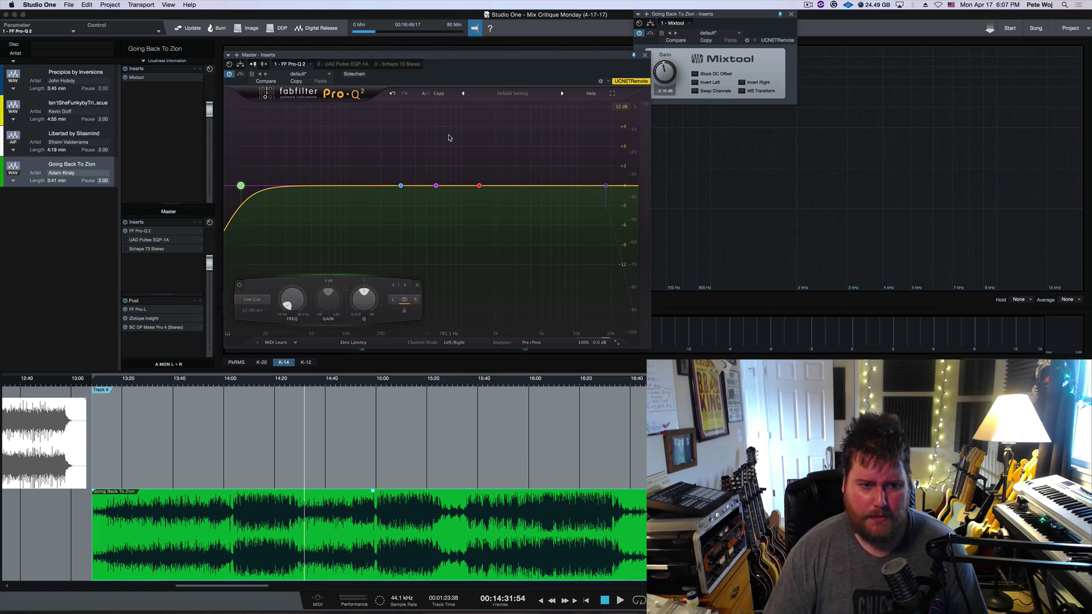
- Play the track and boost Pro-Q 2's band 2 by about 7.3 dB near 338 Hz with a narrower Q
{"action": "key", "text": "space"}
{"action": "left_click_drag", "start_coordinate": [401, 185], "coordinate": [407, 146]}
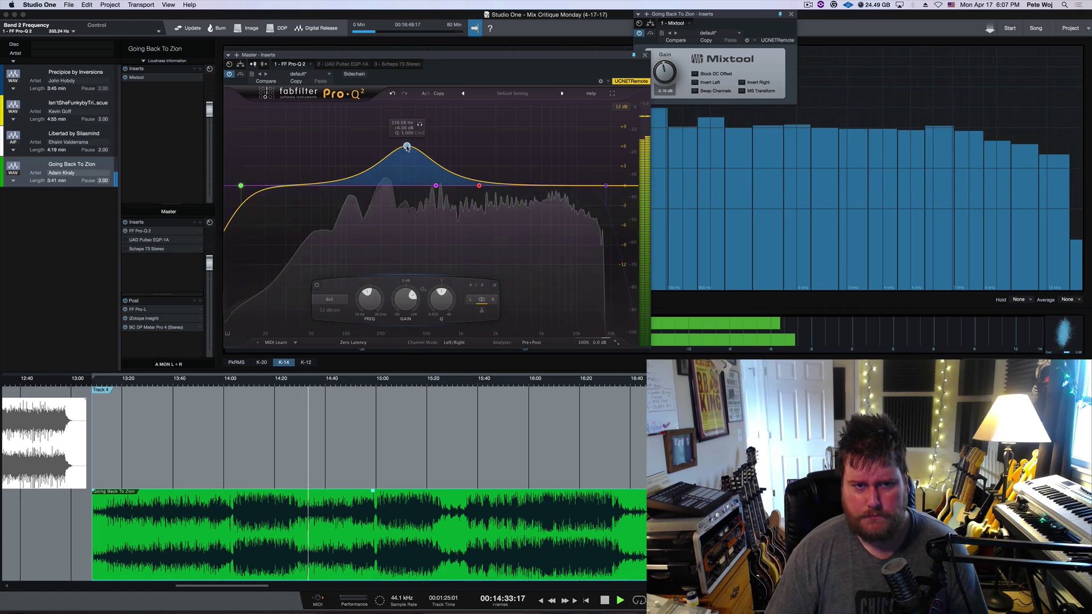
{"action": "scroll", "coordinate": [438, 299], "scroll_direction": "up", "scroll_amount": 3}
{"action": "scroll", "coordinate": [407, 298], "scroll_direction": "up", "scroll_amount": 2}
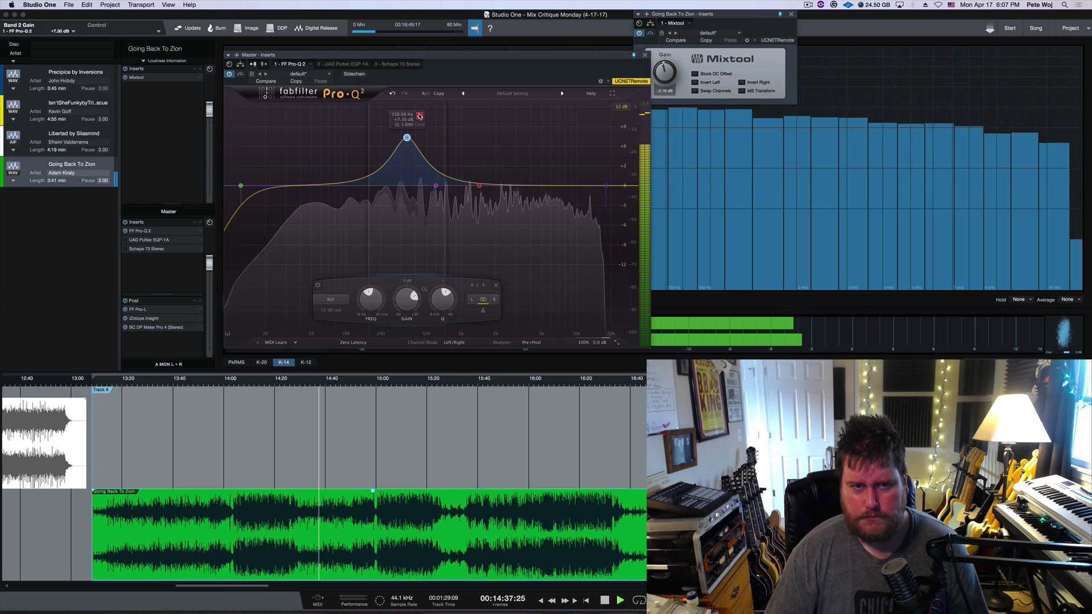
- Audition band 2 soloed, set its Q to about 3.1, sweep it down to about 203 Hz and stop playback
{"action": "left_click", "coordinate": [419, 116]}
{"action": "scroll", "coordinate": [419, 116], "scroll_direction": "up", "scroll_amount": 3}
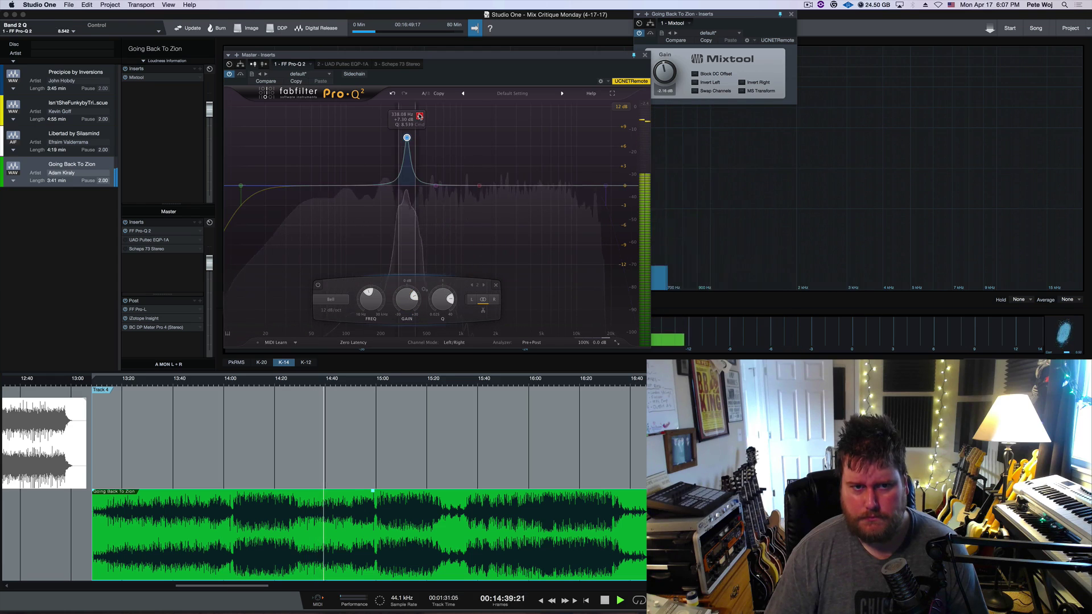
{"action": "scroll", "coordinate": [419, 116], "scroll_direction": "down", "scroll_amount": 4}
{"action": "scroll", "coordinate": [419, 115], "scroll_direction": "up", "scroll_amount": 4}
{"action": "left_click_drag", "start_coordinate": [419, 116], "coordinate": [394, 118]}
{"action": "key", "text": "space"}
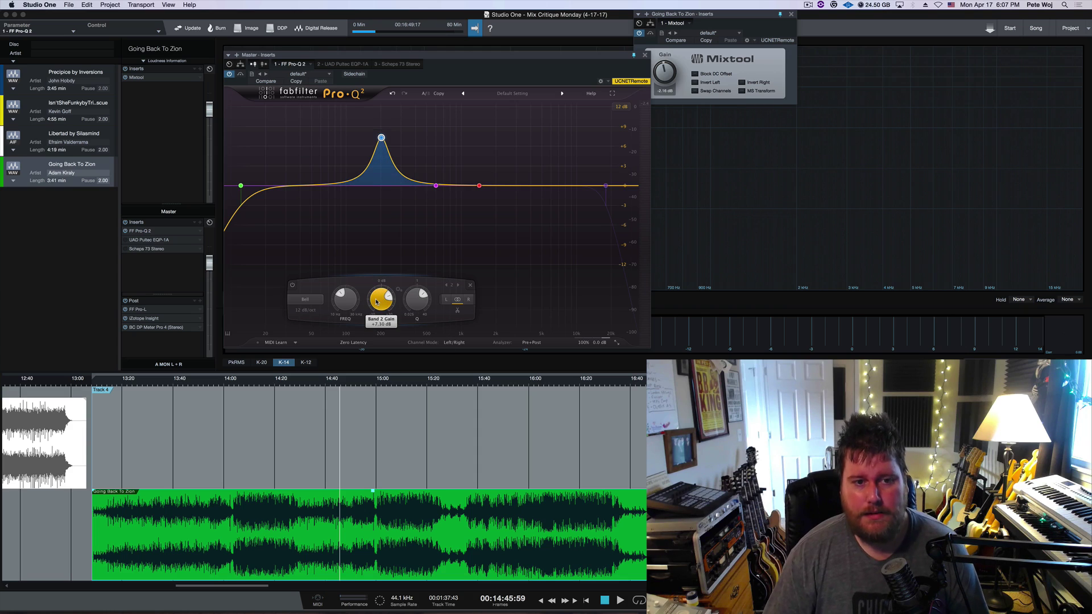
- During playback, set band 2's gain to about -2.8 dB and raise band 1's low cut to about 32 Hz
{"action": "key", "text": "space"}
{"action": "left_click_drag", "start_coordinate": [375, 301], "coordinate": [350, 331]}
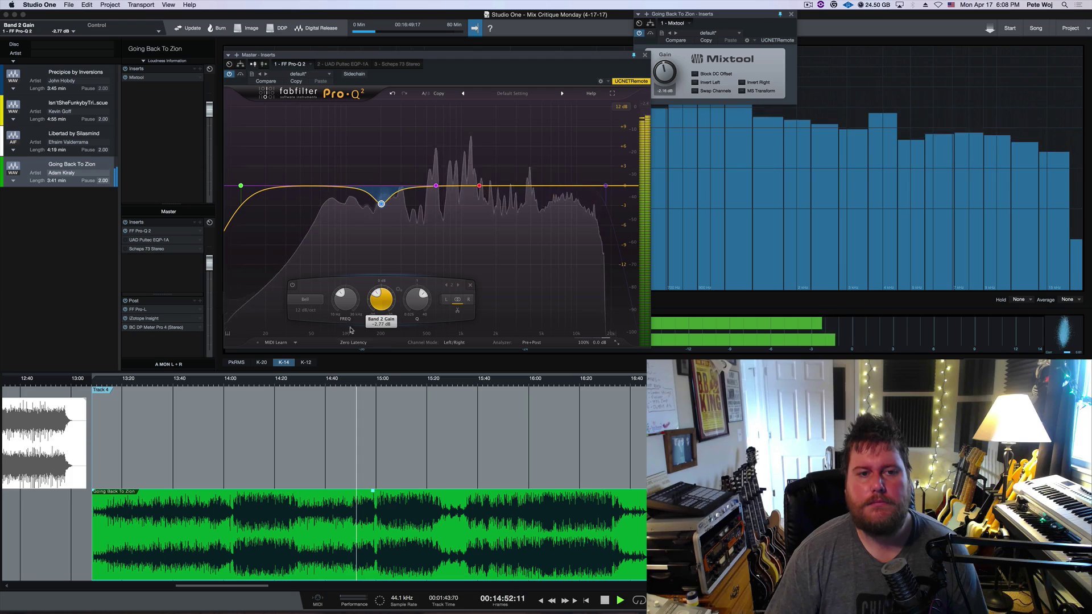
{"action": "left_click", "coordinate": [241, 186]}
{"action": "left_click_drag", "start_coordinate": [292, 295], "coordinate": [289, 277]}
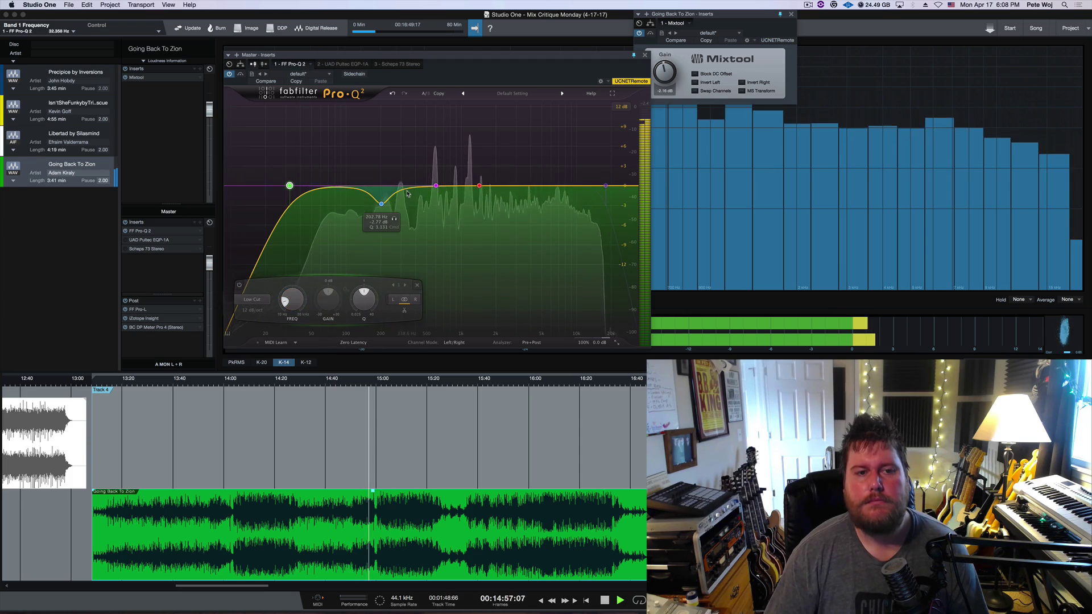
- Audition the frequency range of Pro-Q 2's band 2 soloed while the track plays
{"action": "left_click", "coordinate": [393, 218]}
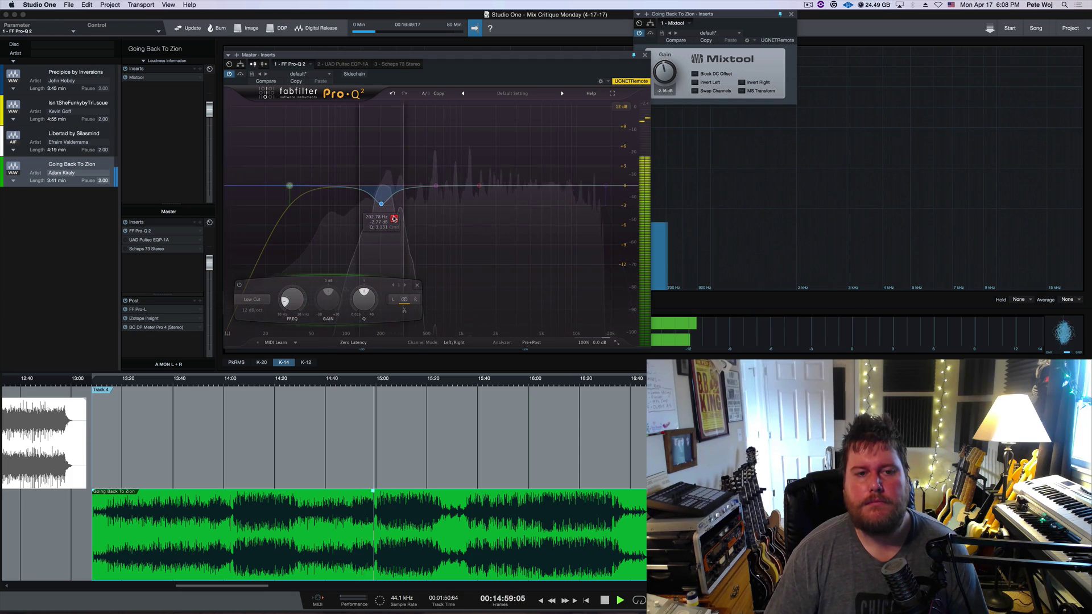
{"action": "left_click", "coordinate": [393, 218]}
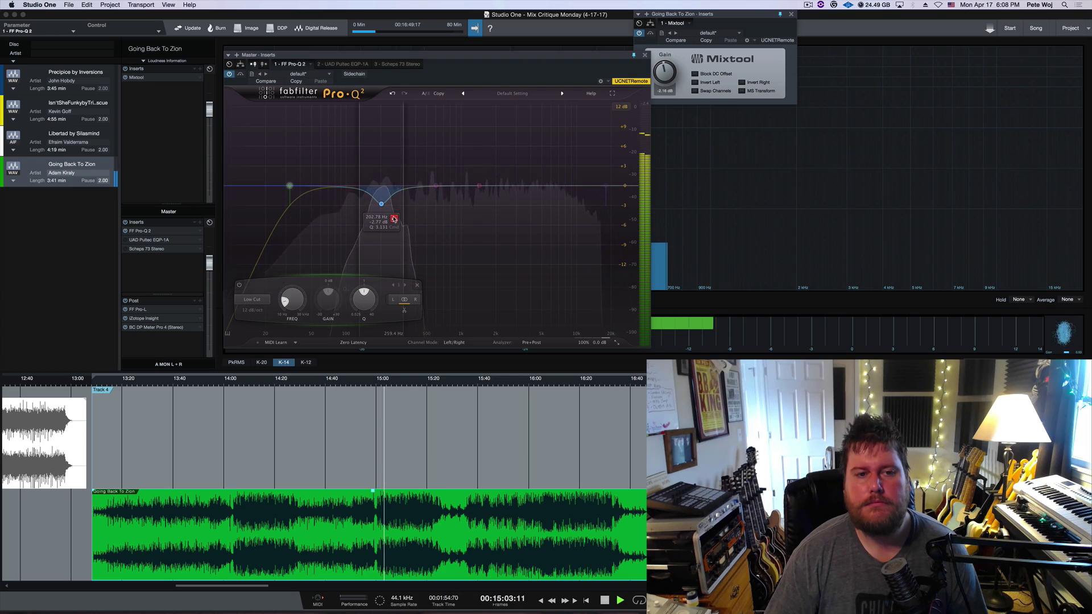
{"action": "left_click", "coordinate": [393, 219]}
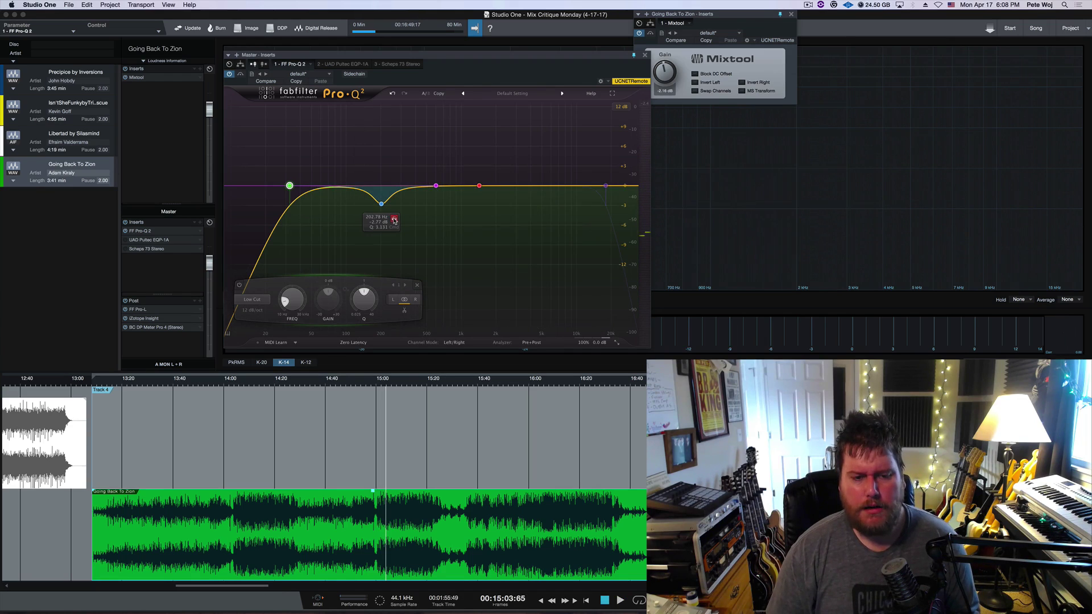
- Disable band 2, lower band 1's low cut to about 23 Hz, and play the track to hear the result
{"action": "left_click", "coordinate": [381, 204]}
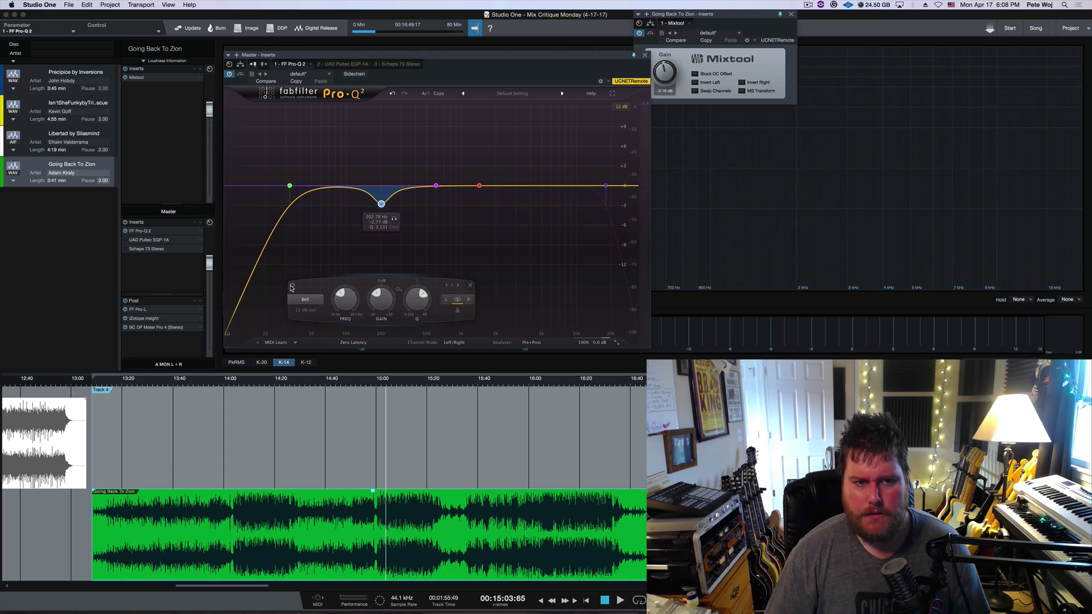
{"action": "left_click", "coordinate": [289, 185]}
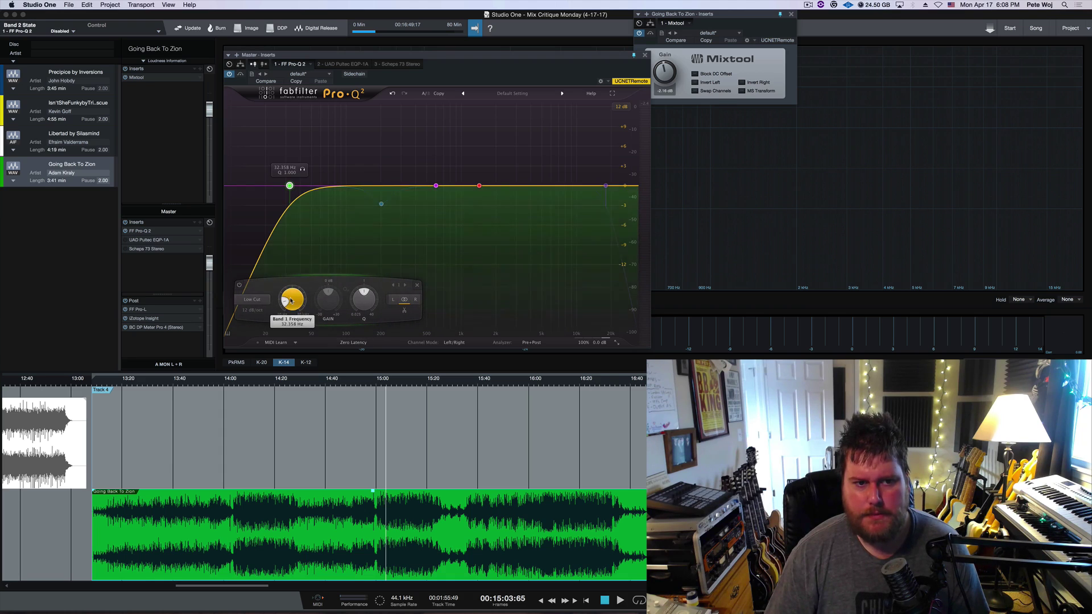
{"action": "key", "text": "space"}
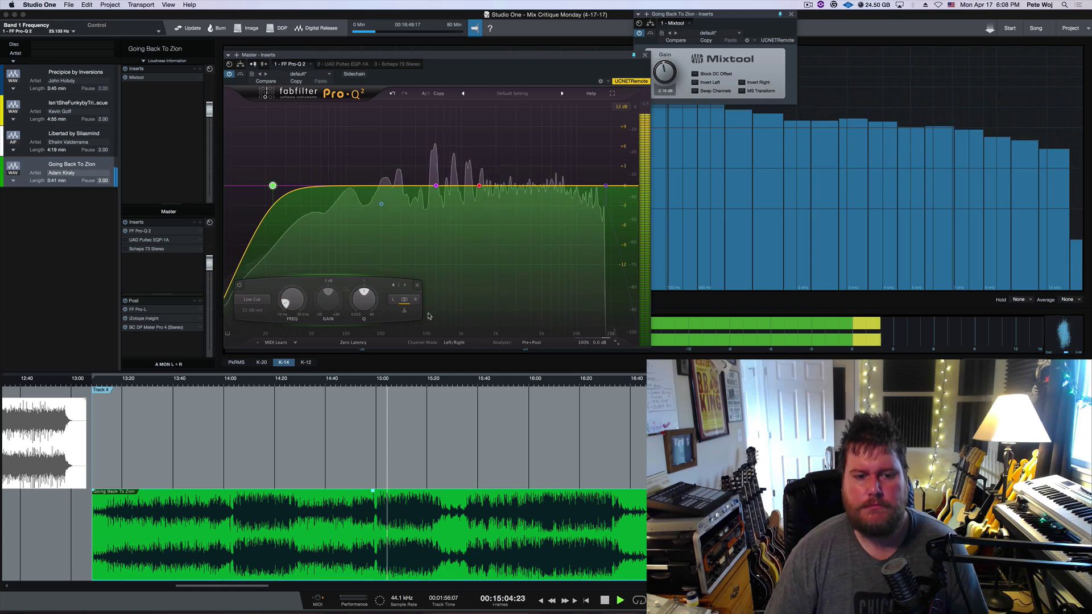
{"action": "left_click", "coordinate": [486, 282]}
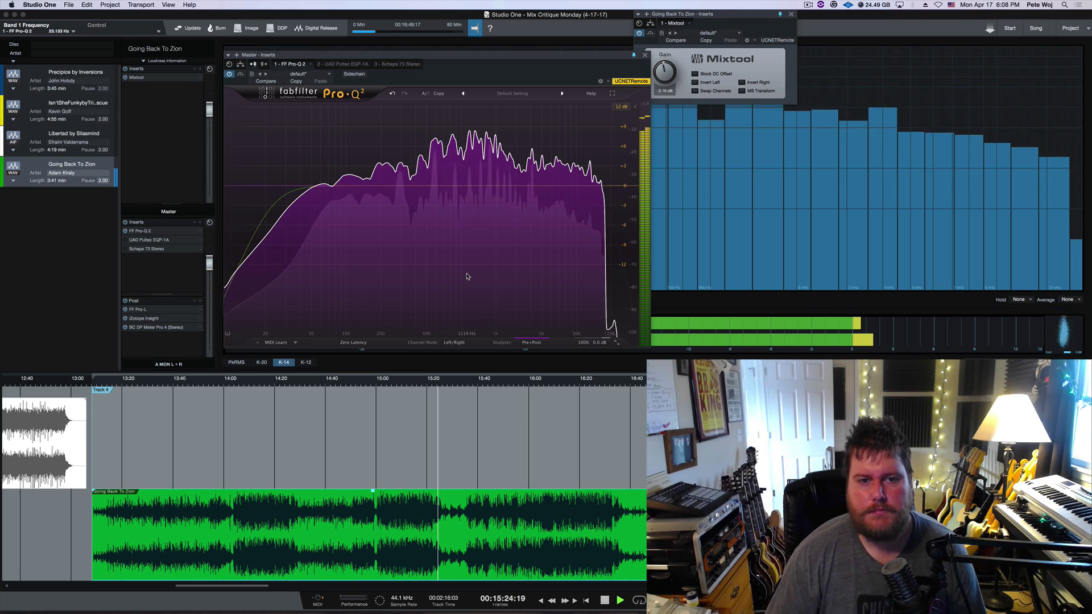
{"action": "key", "text": "space"}
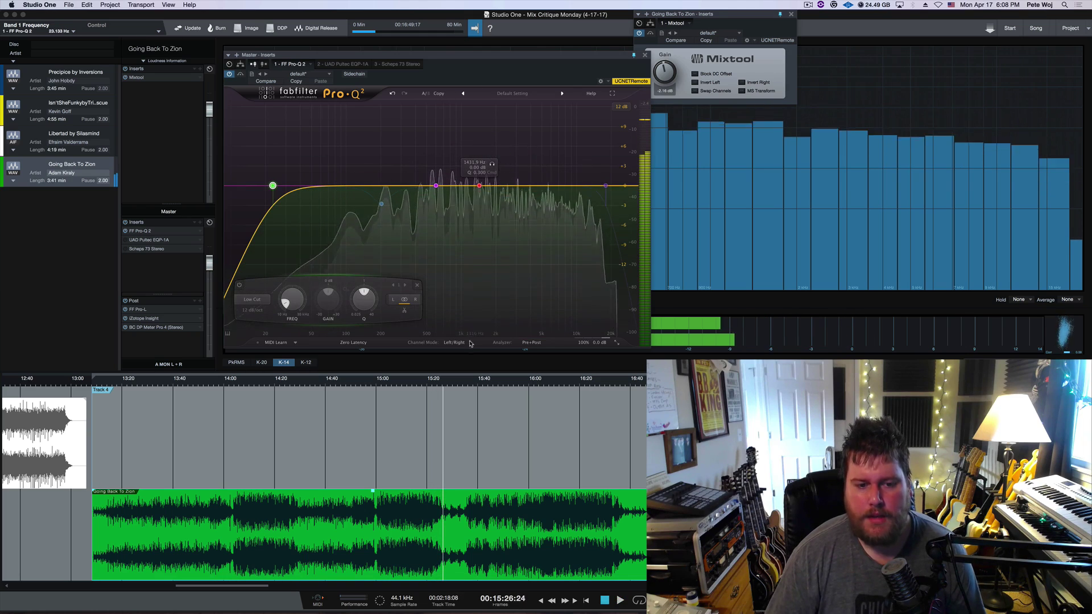
- Replay the passage around 15:20 on the timeline several times and stop playback
{"action": "left_click", "coordinate": [434, 386]}
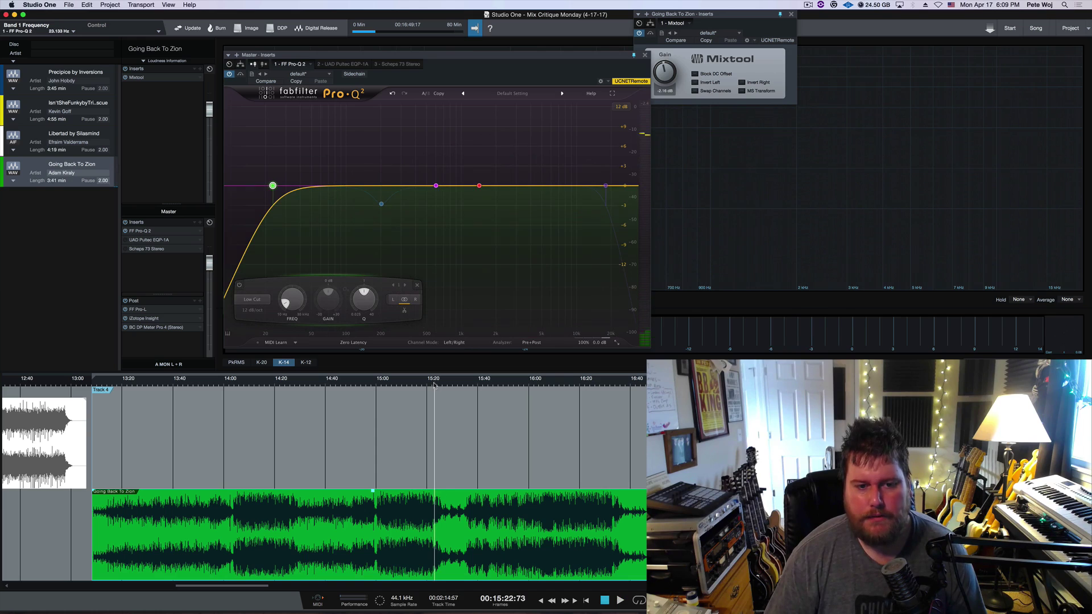
{"action": "key", "text": "space"}
{"action": "key", "text": "space"}
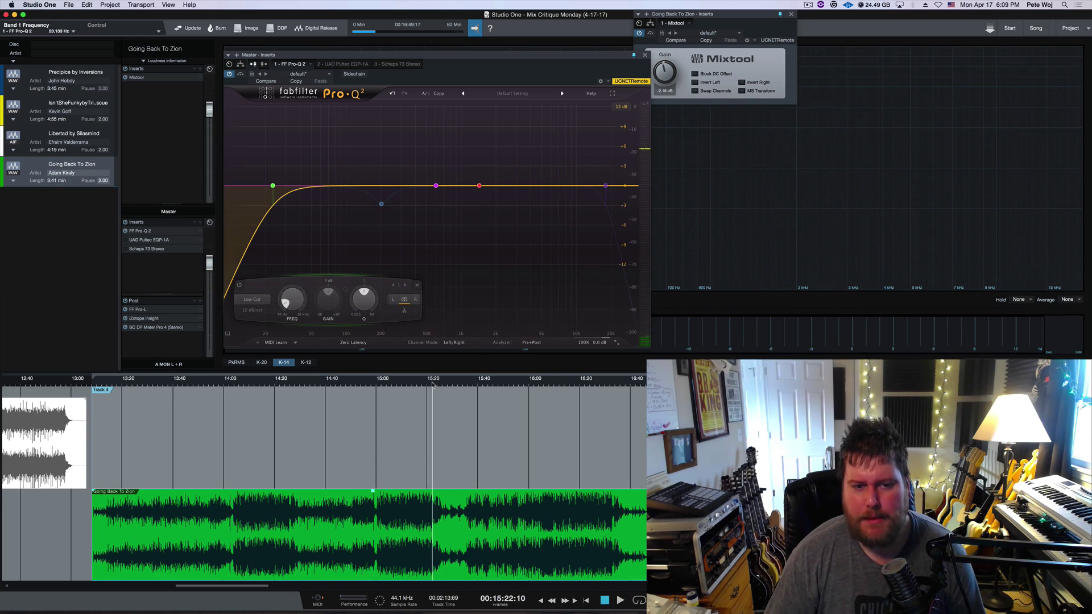
{"action": "key", "text": "space"}
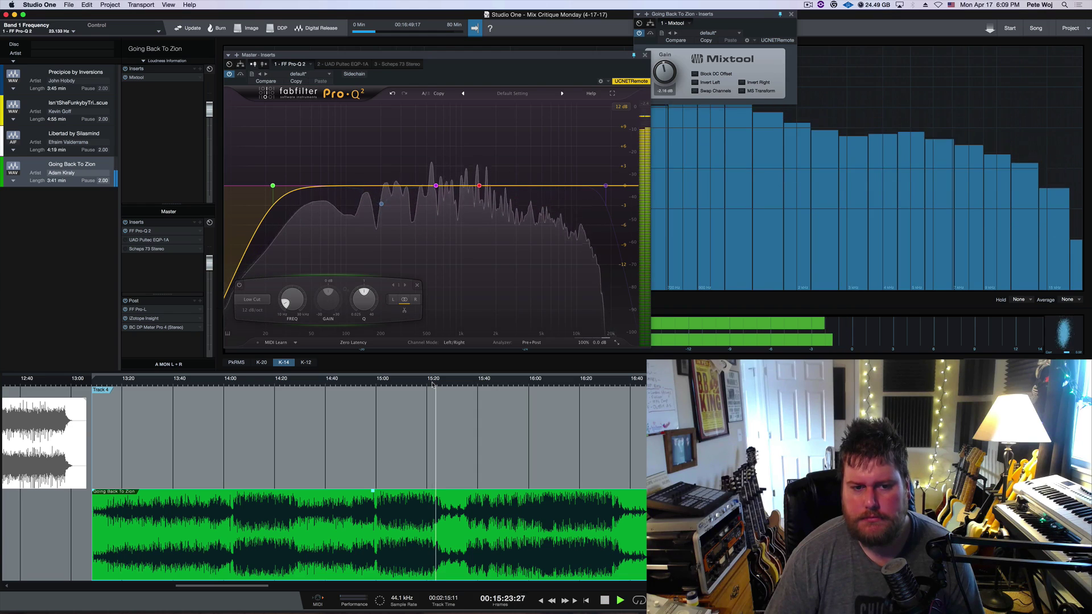
{"action": "left_click", "coordinate": [429, 385]}
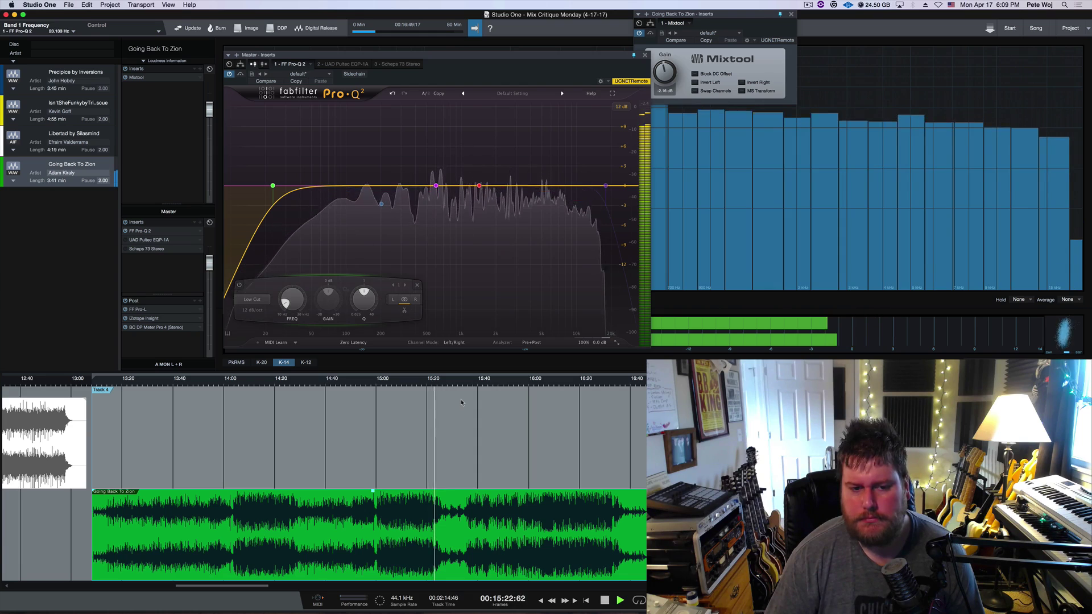
{"action": "key", "text": "space"}
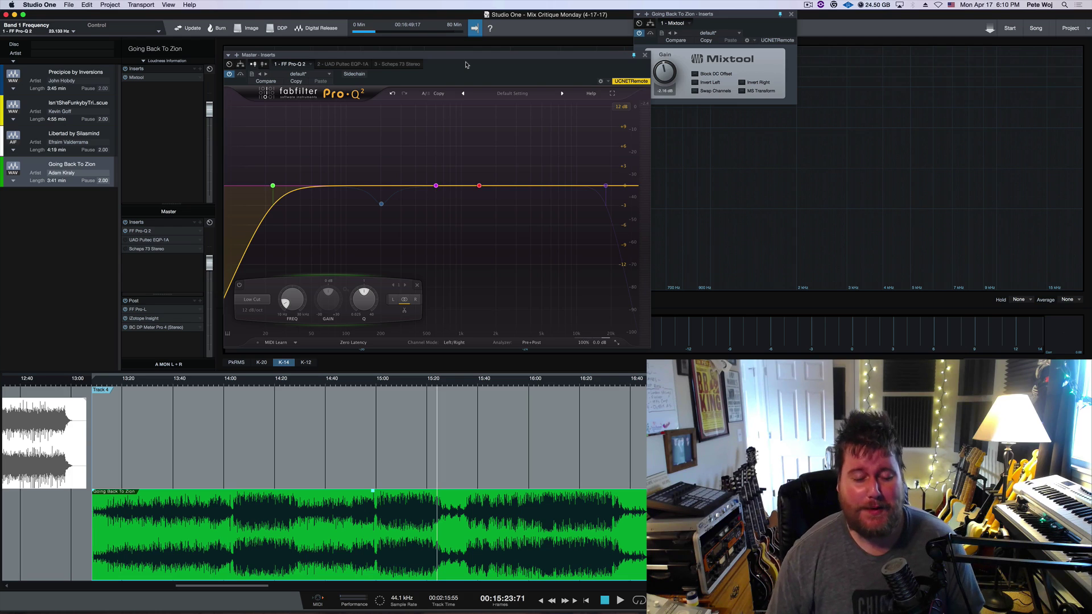
- During playback, boost Pro-Q 2's band 3, narrow its Q to 2.32, and turn it into a 3 dB cut near 595 Hz
{"action": "key", "text": "space"}
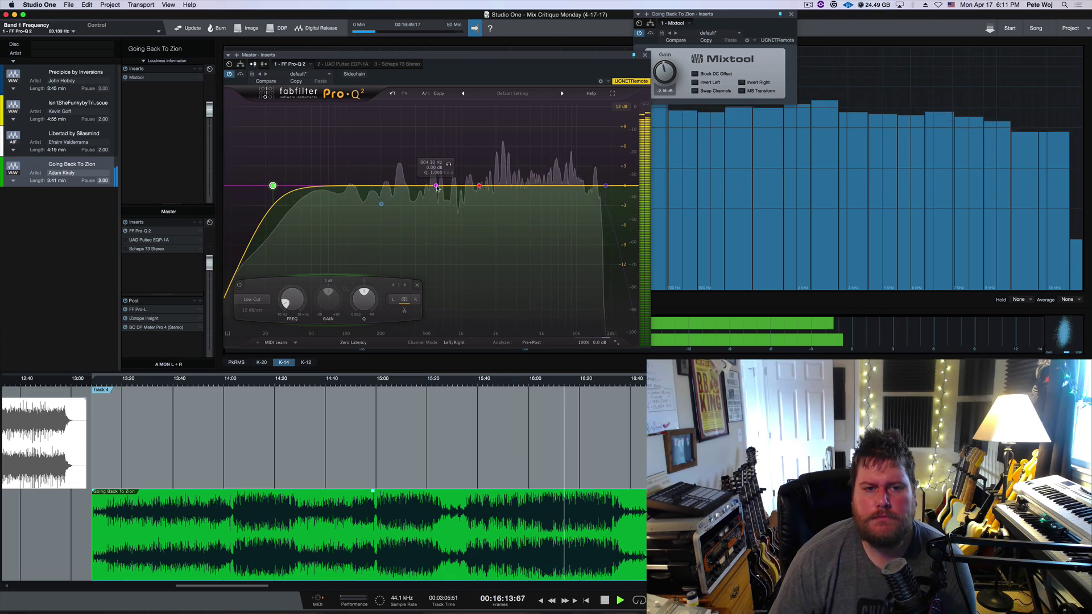
{"action": "left_click_drag", "start_coordinate": [435, 186], "coordinate": [436, 144]}
{"action": "scroll", "coordinate": [436, 144], "scroll_direction": "up", "scroll_amount": 2}
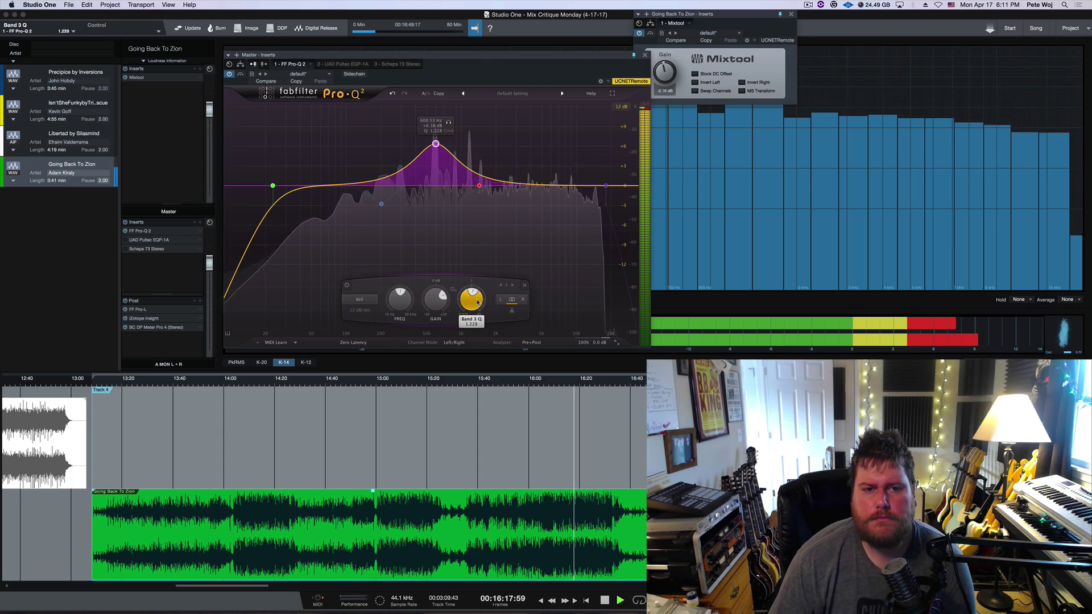
{"action": "scroll", "coordinate": [472, 298], "scroll_direction": "up", "scroll_amount": 5}
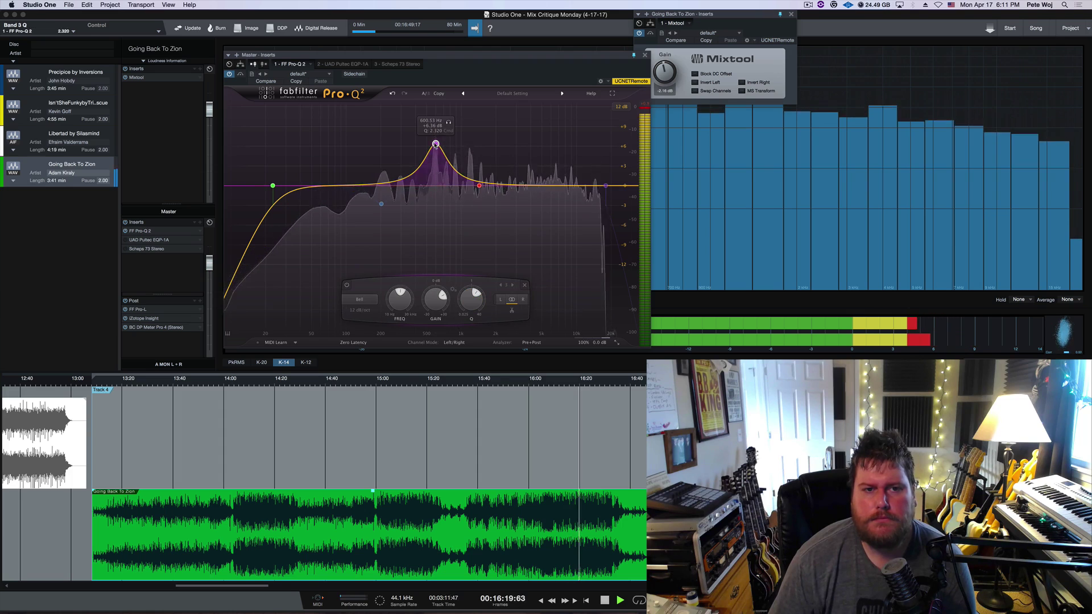
{"action": "left_click_drag", "start_coordinate": [437, 143], "coordinate": [435, 206]}
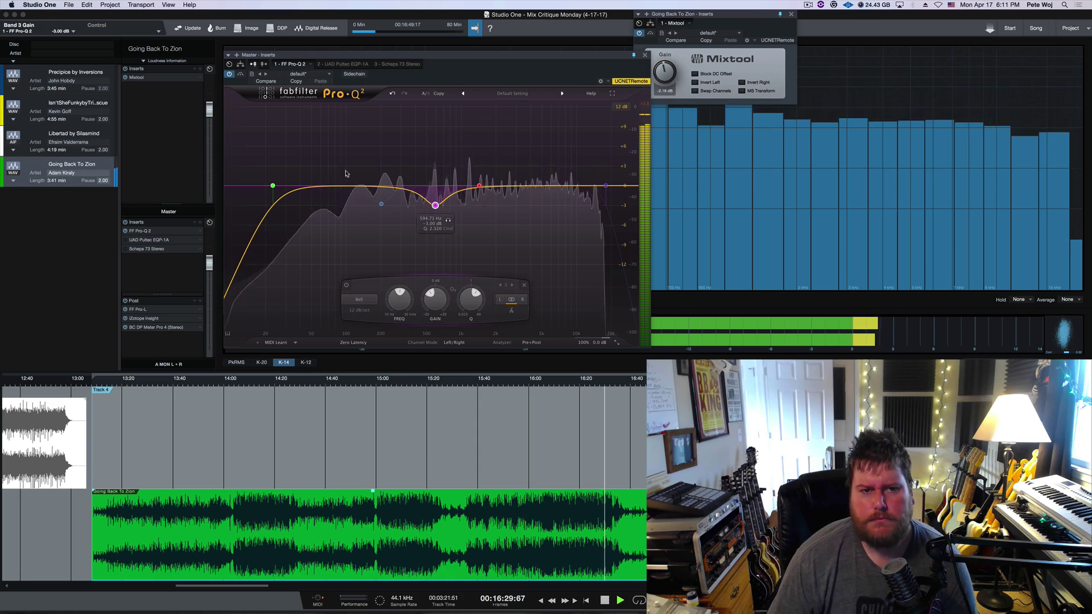
- Compare the mix with Pro-Q 2 bypassed and active during playback, and disable band 3
{"action": "left_click", "coordinate": [240, 74]}
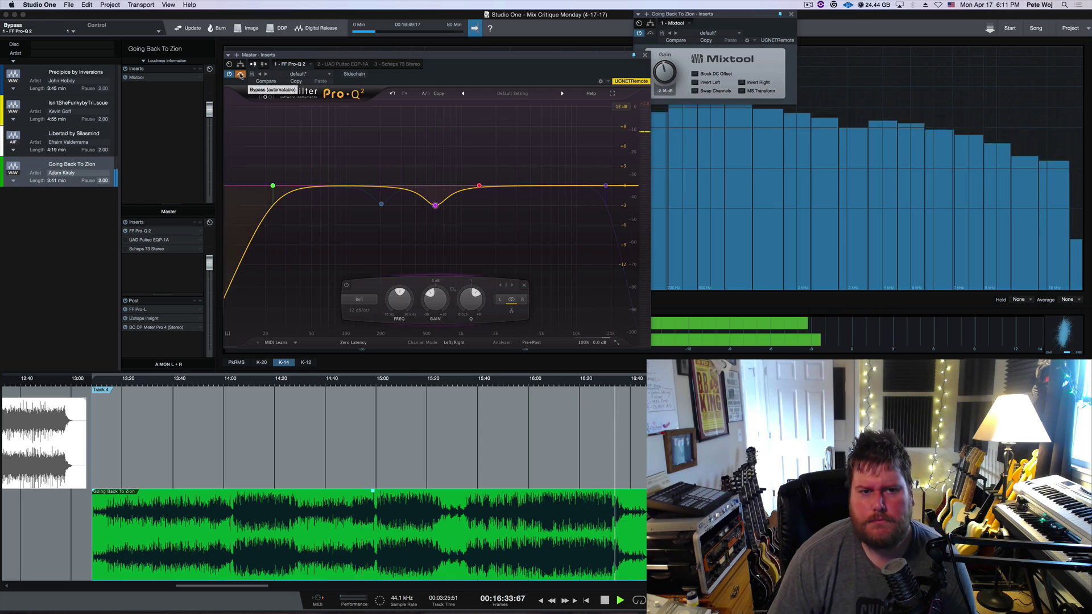
{"action": "left_click", "coordinate": [240, 75]}
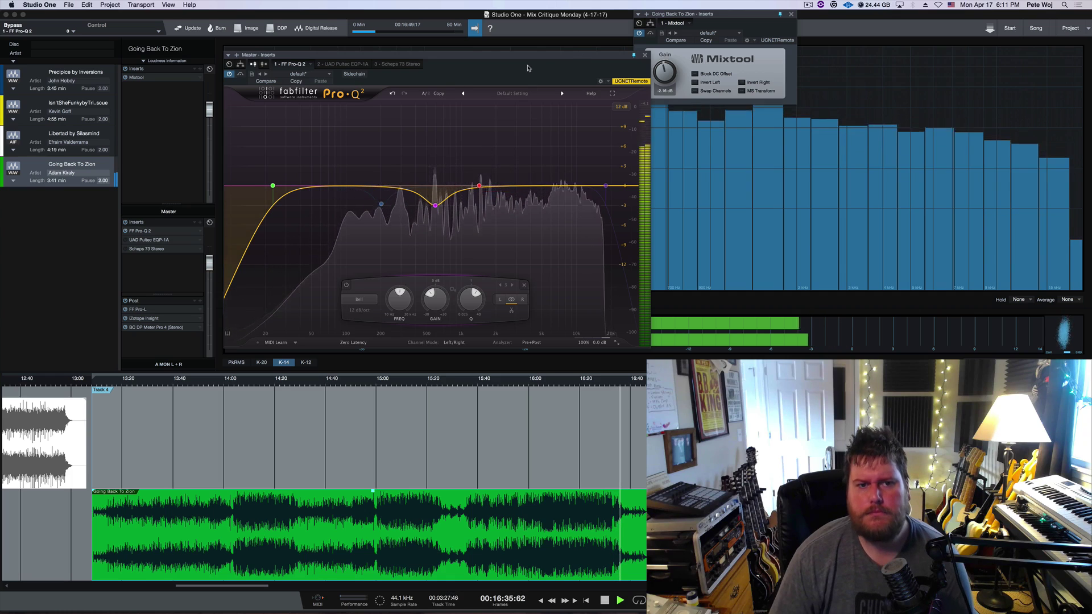
{"action": "left_click", "coordinate": [346, 285]}
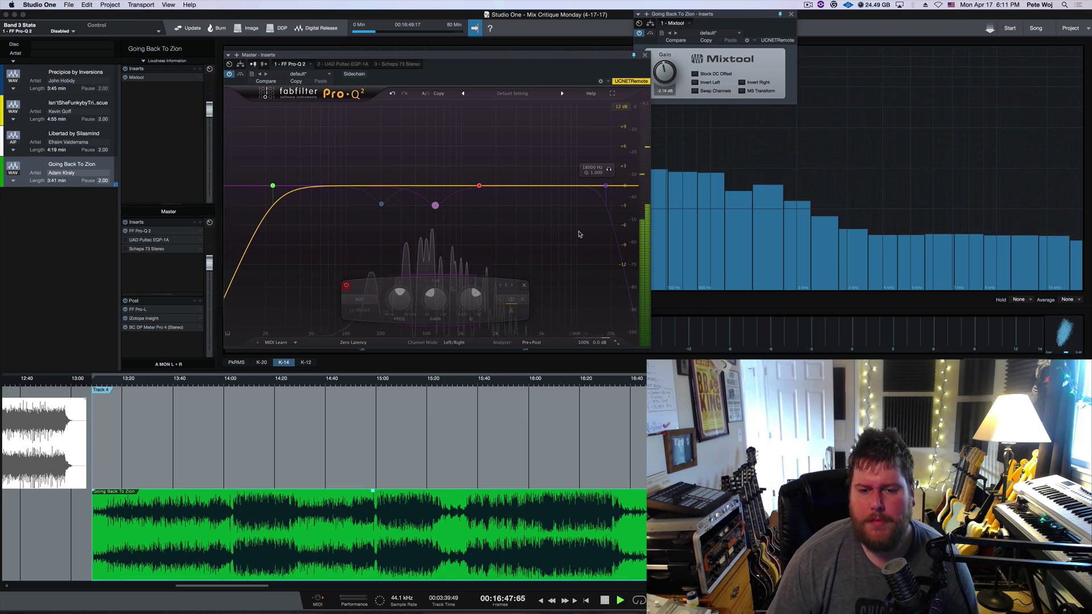
- Replay Going Back To Zion's ending from just after 16:30, stop playback, and close the master Pro-Q 2 window
{"action": "key", "text": "space"}
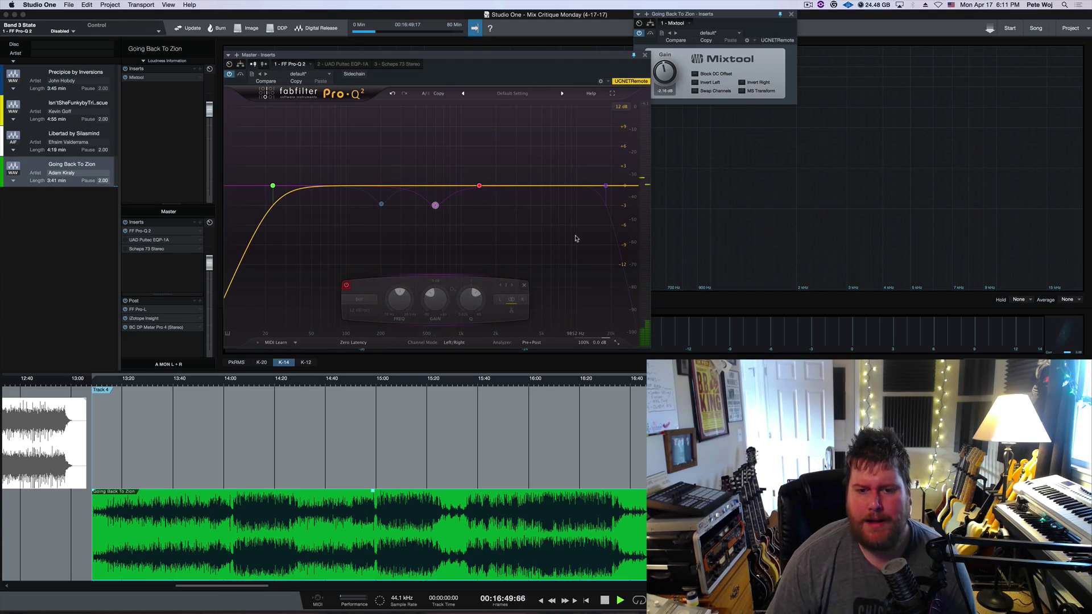
{"action": "left_click", "coordinate": [611, 385]}
{"action": "key", "text": "space"}
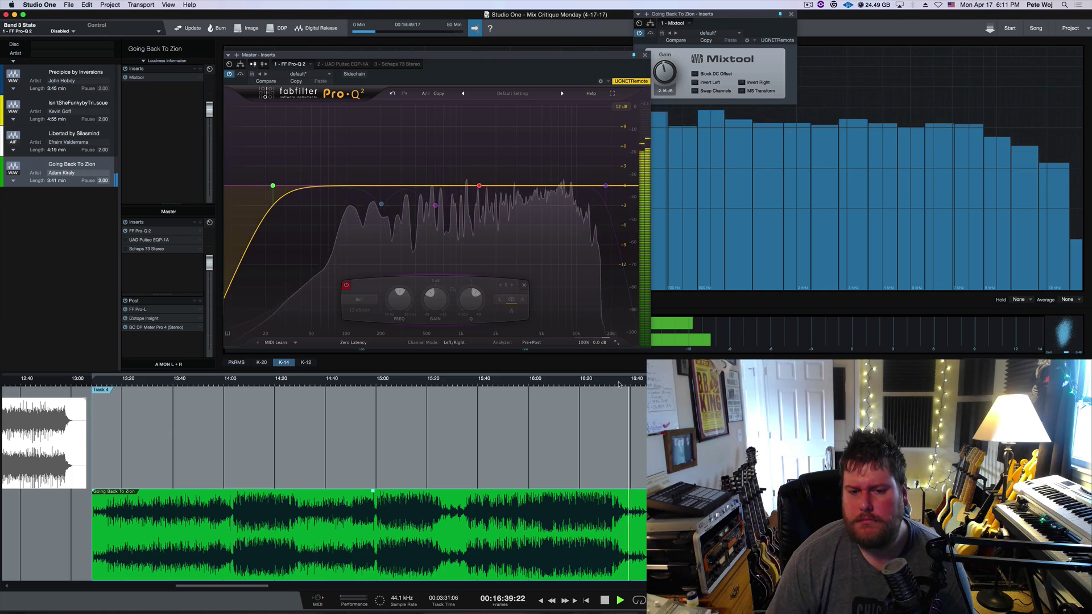
{"action": "key", "text": "space"}
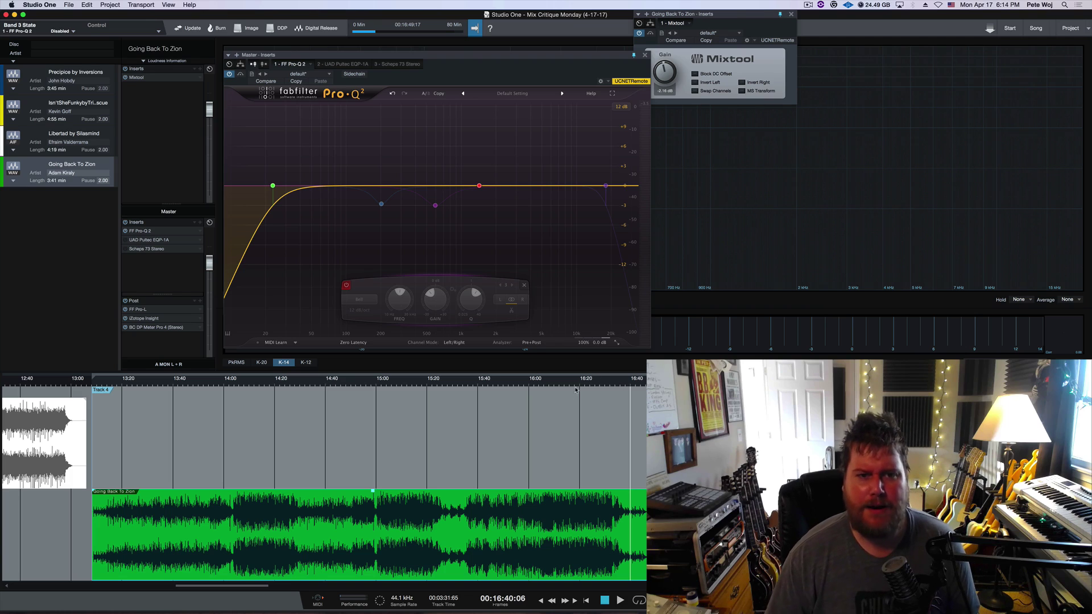
{"action": "mouse_move", "coordinate": [436, 206]}
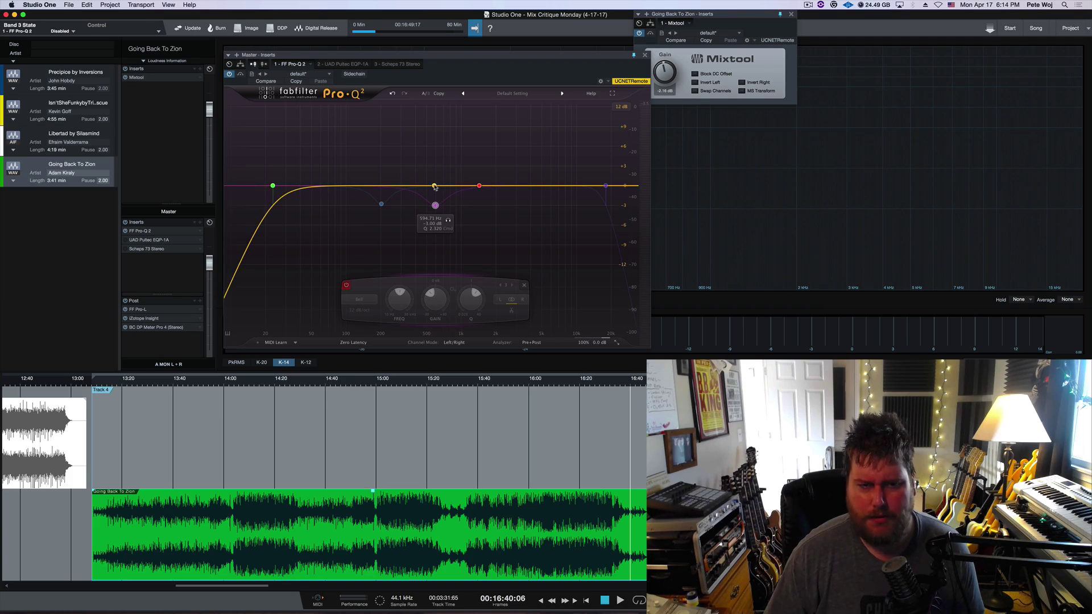
{"action": "left_click", "coordinate": [644, 54]}
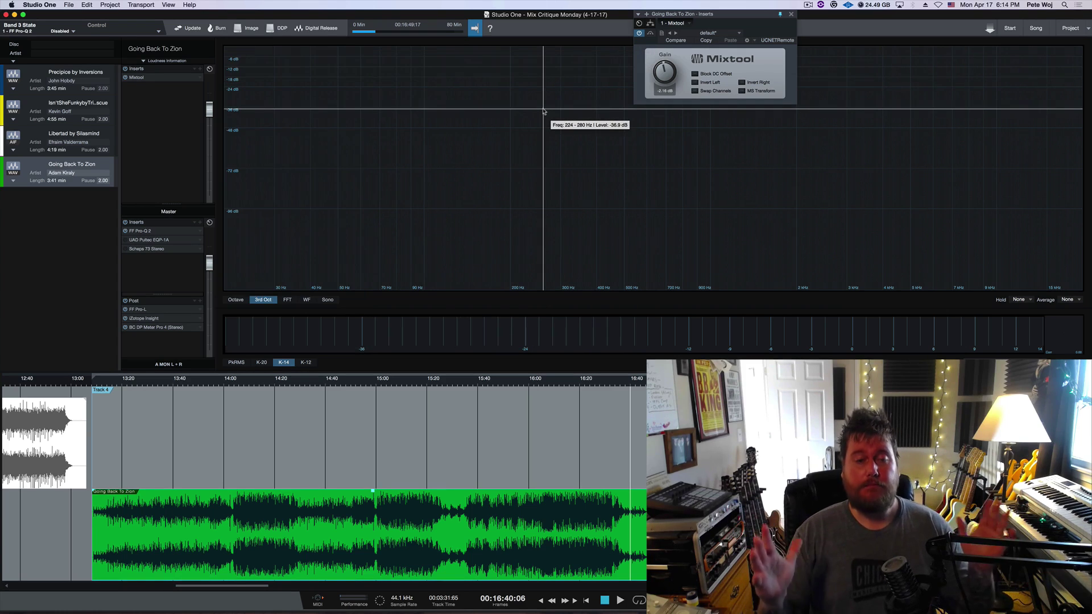